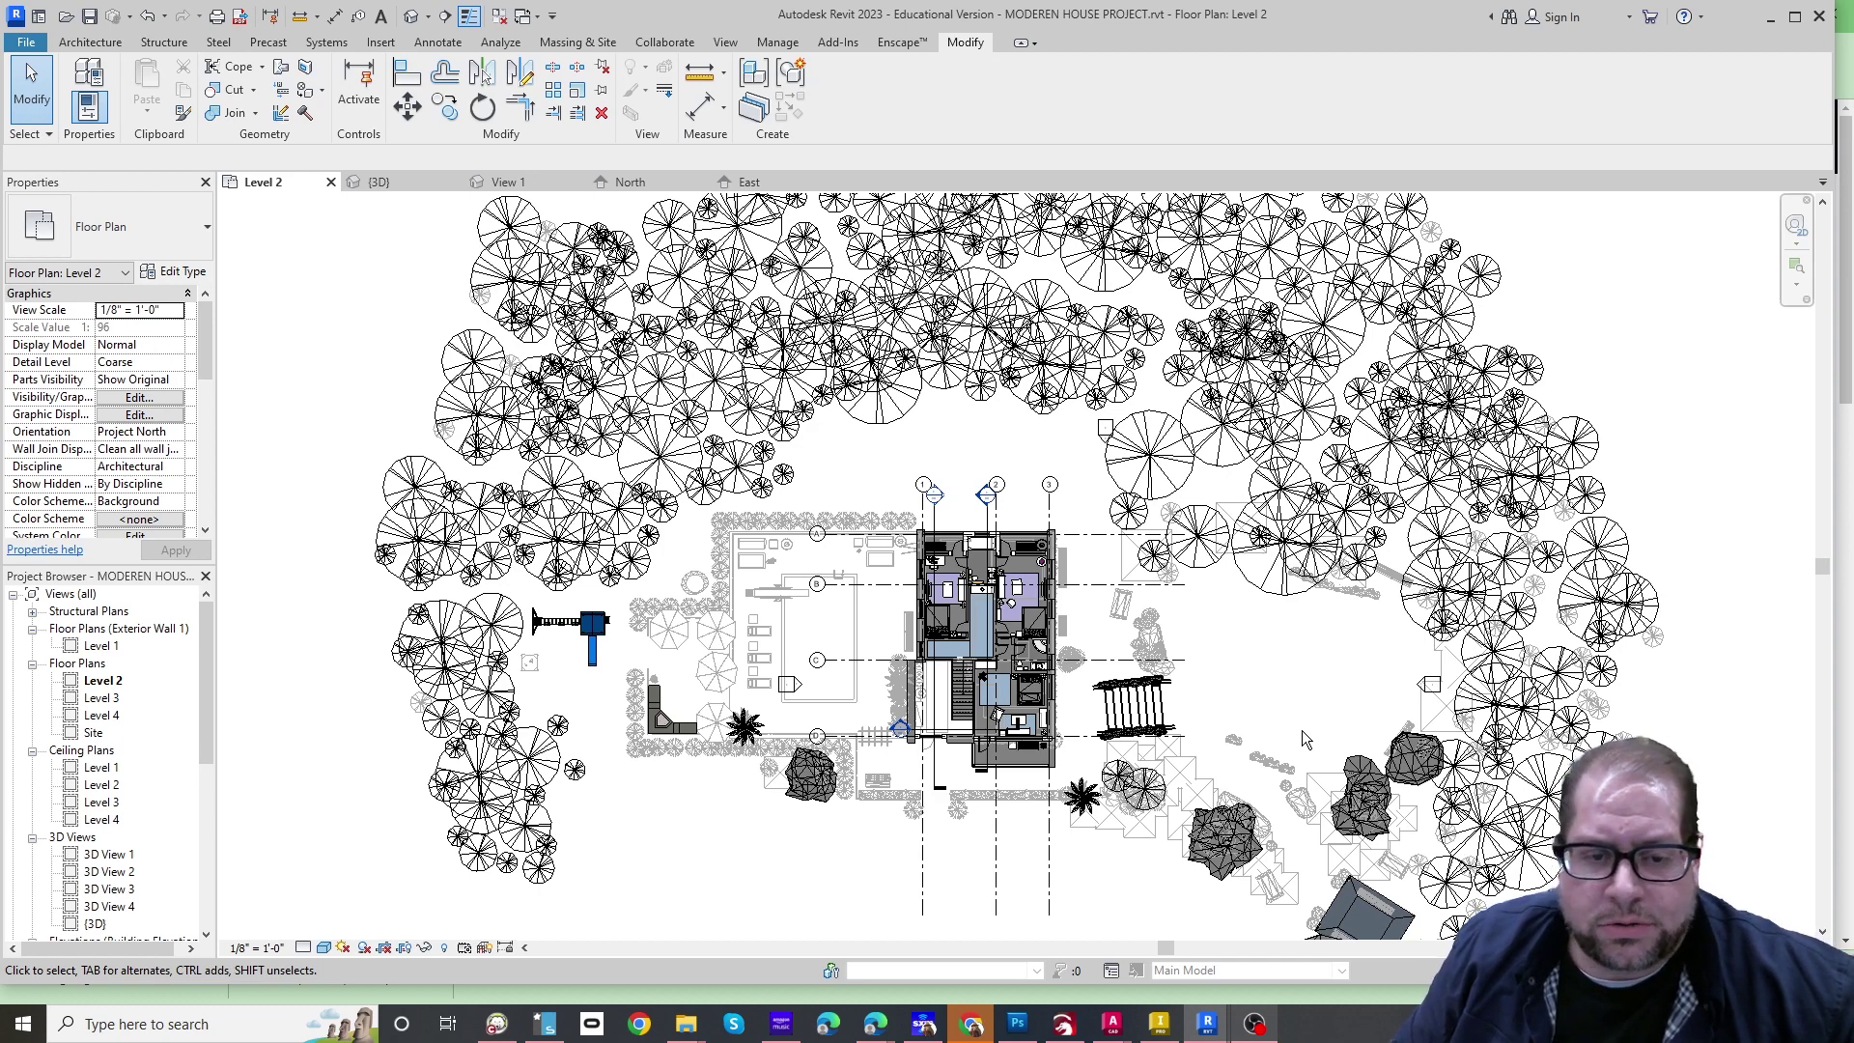
Examine the furnished bedrooms, shared bathroom and hallway on the Level 2 floor plan.
scroll(1252, 799, "up", 1)
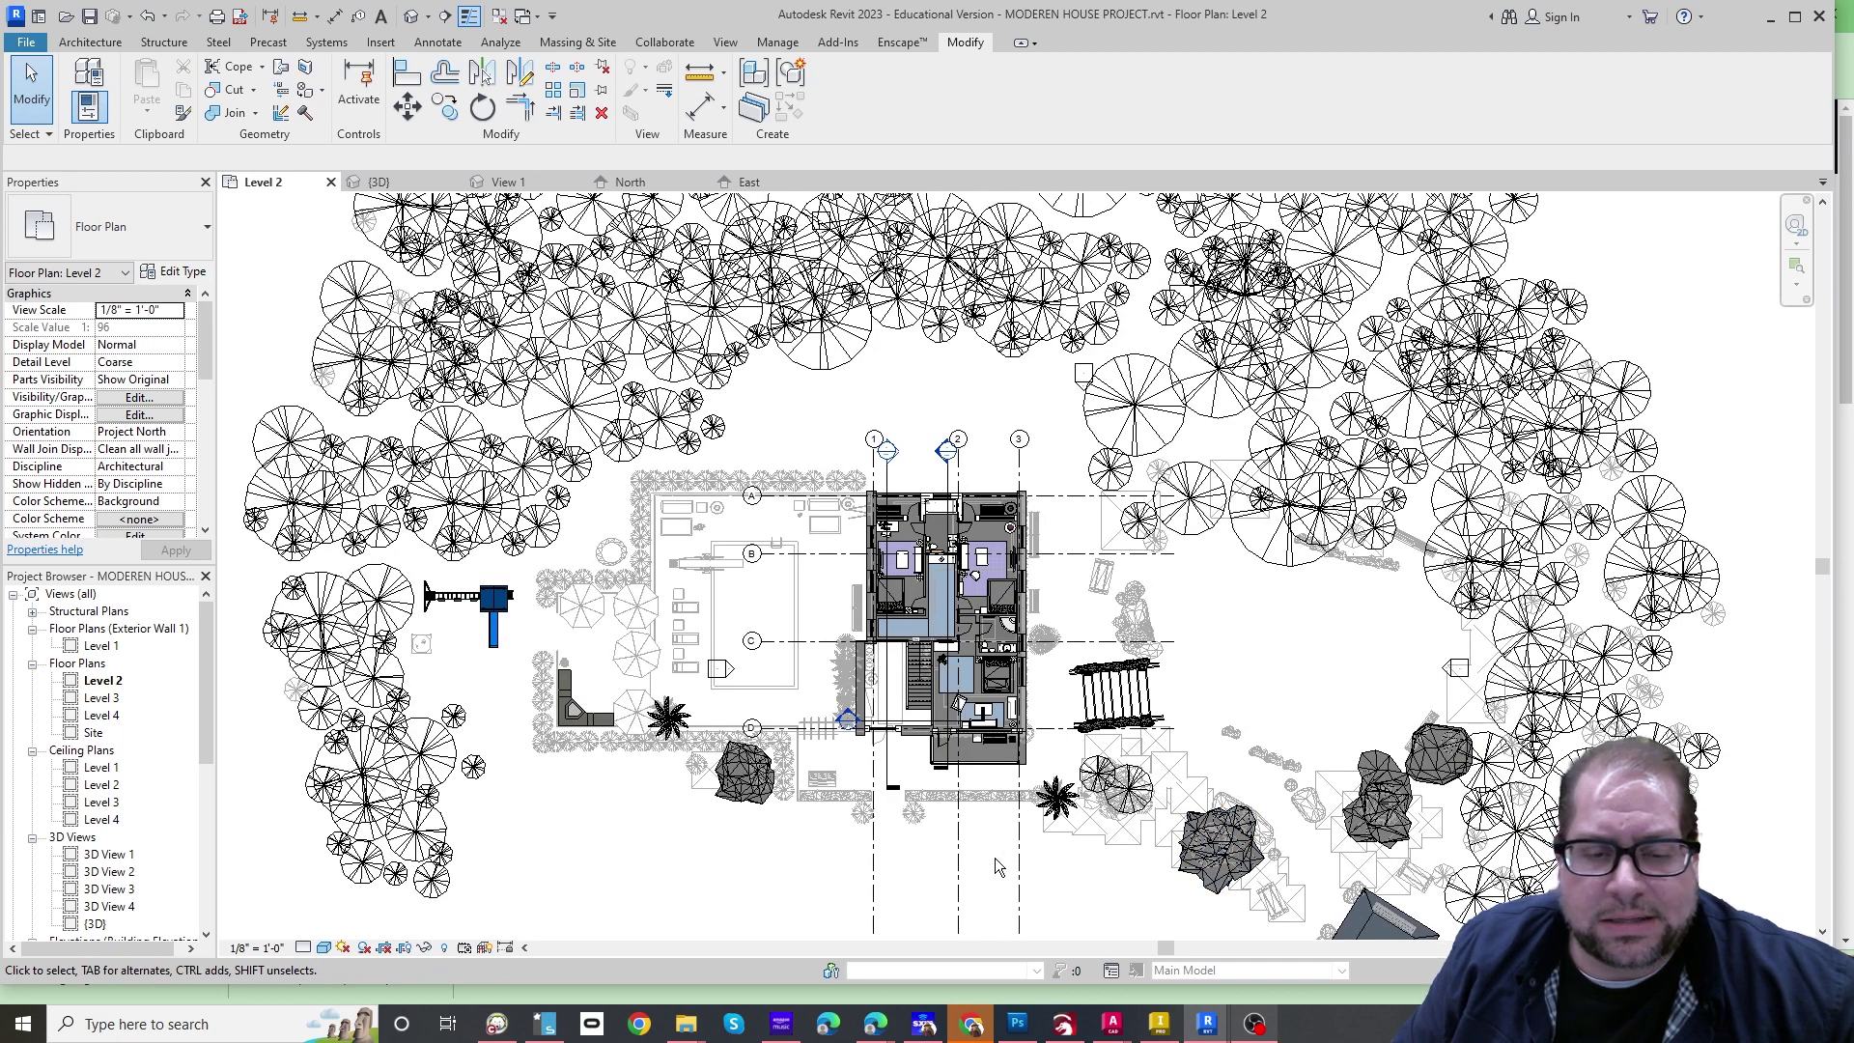
scroll(912, 869, "up", 1)
middle_click_drag(1062, 727, 1175, 725)
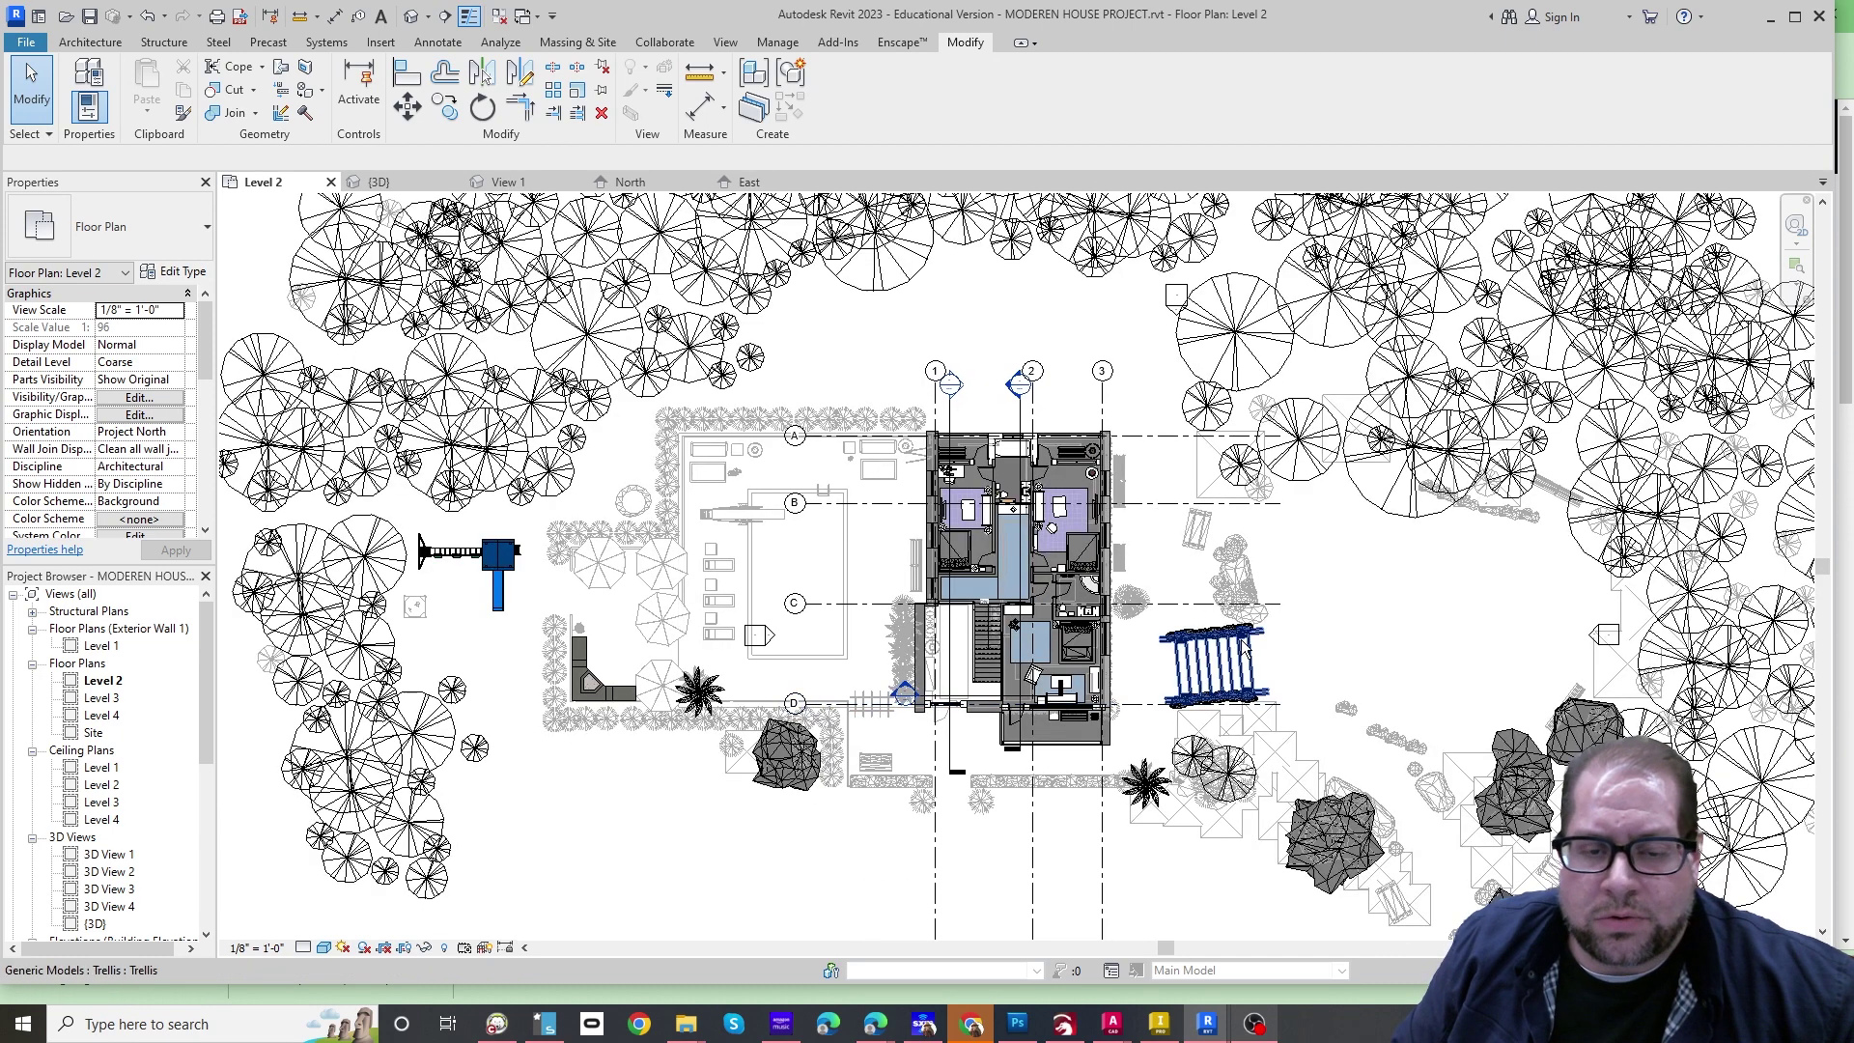
scroll(1246, 652, "up", 1)
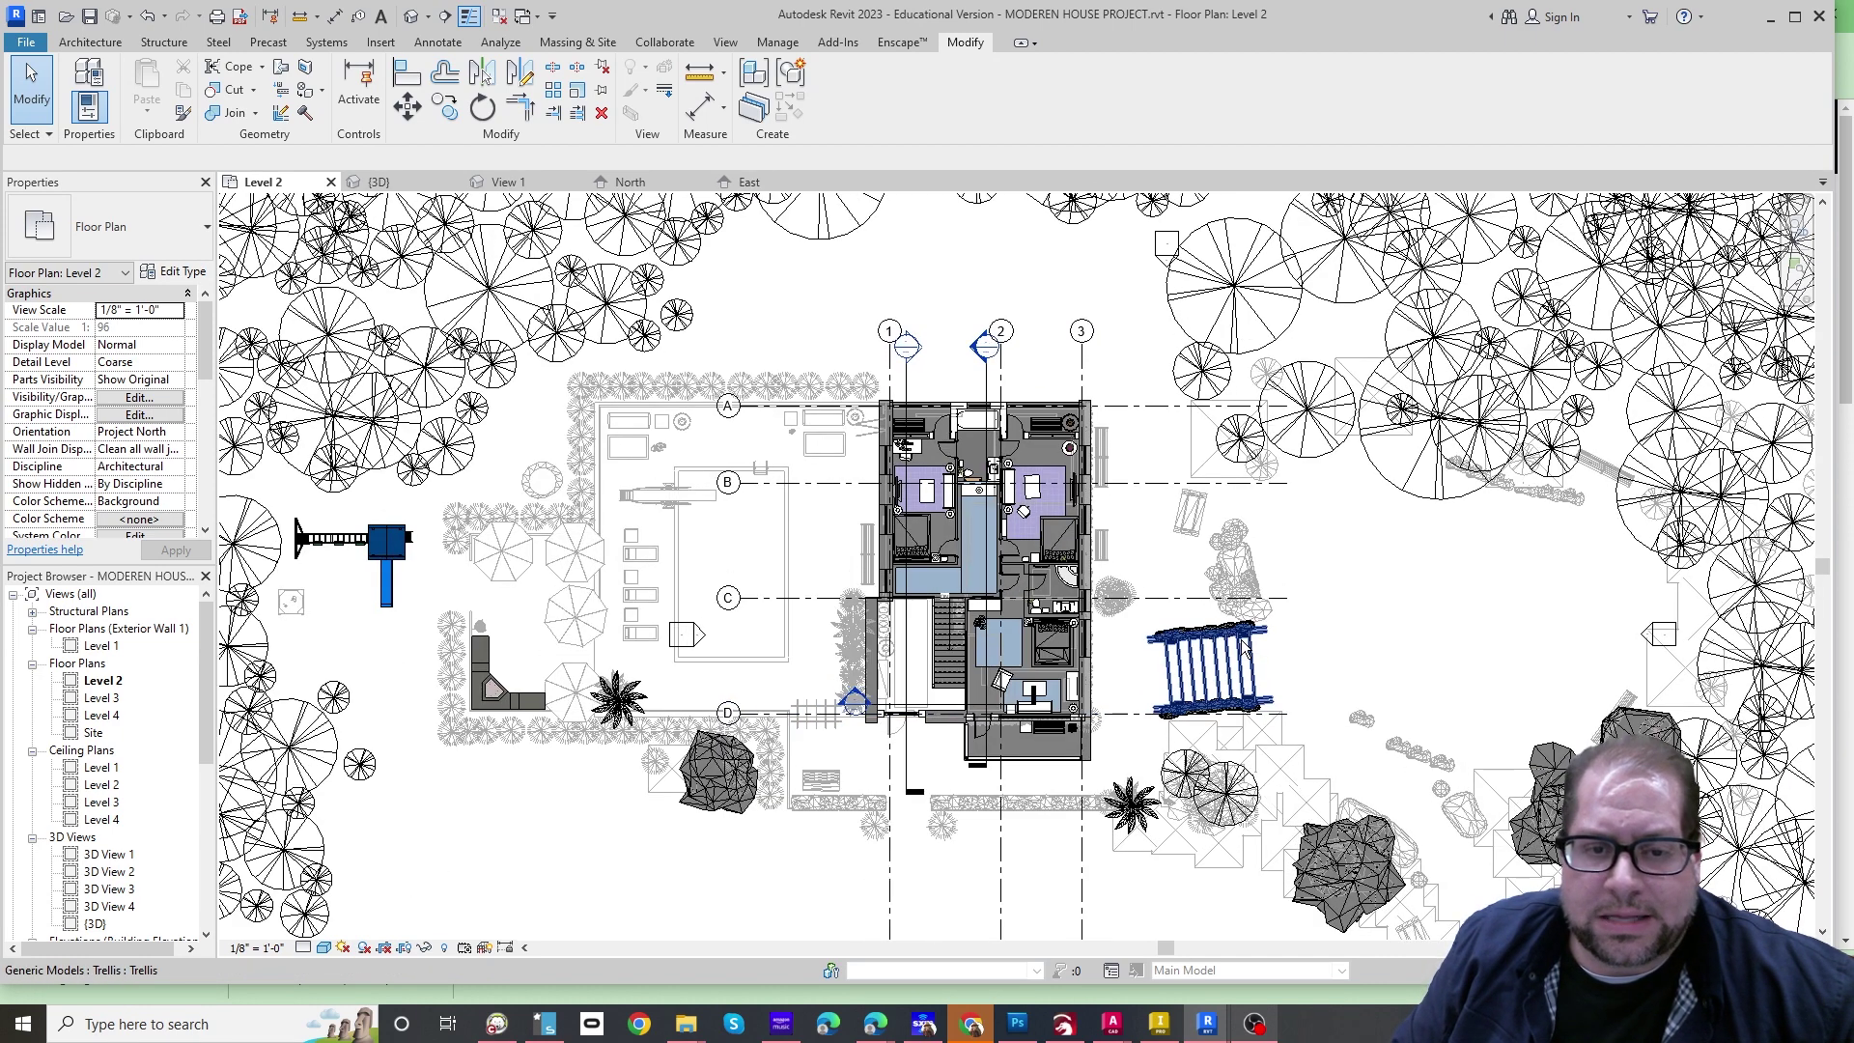
scroll(1093, 612, "up", 1)
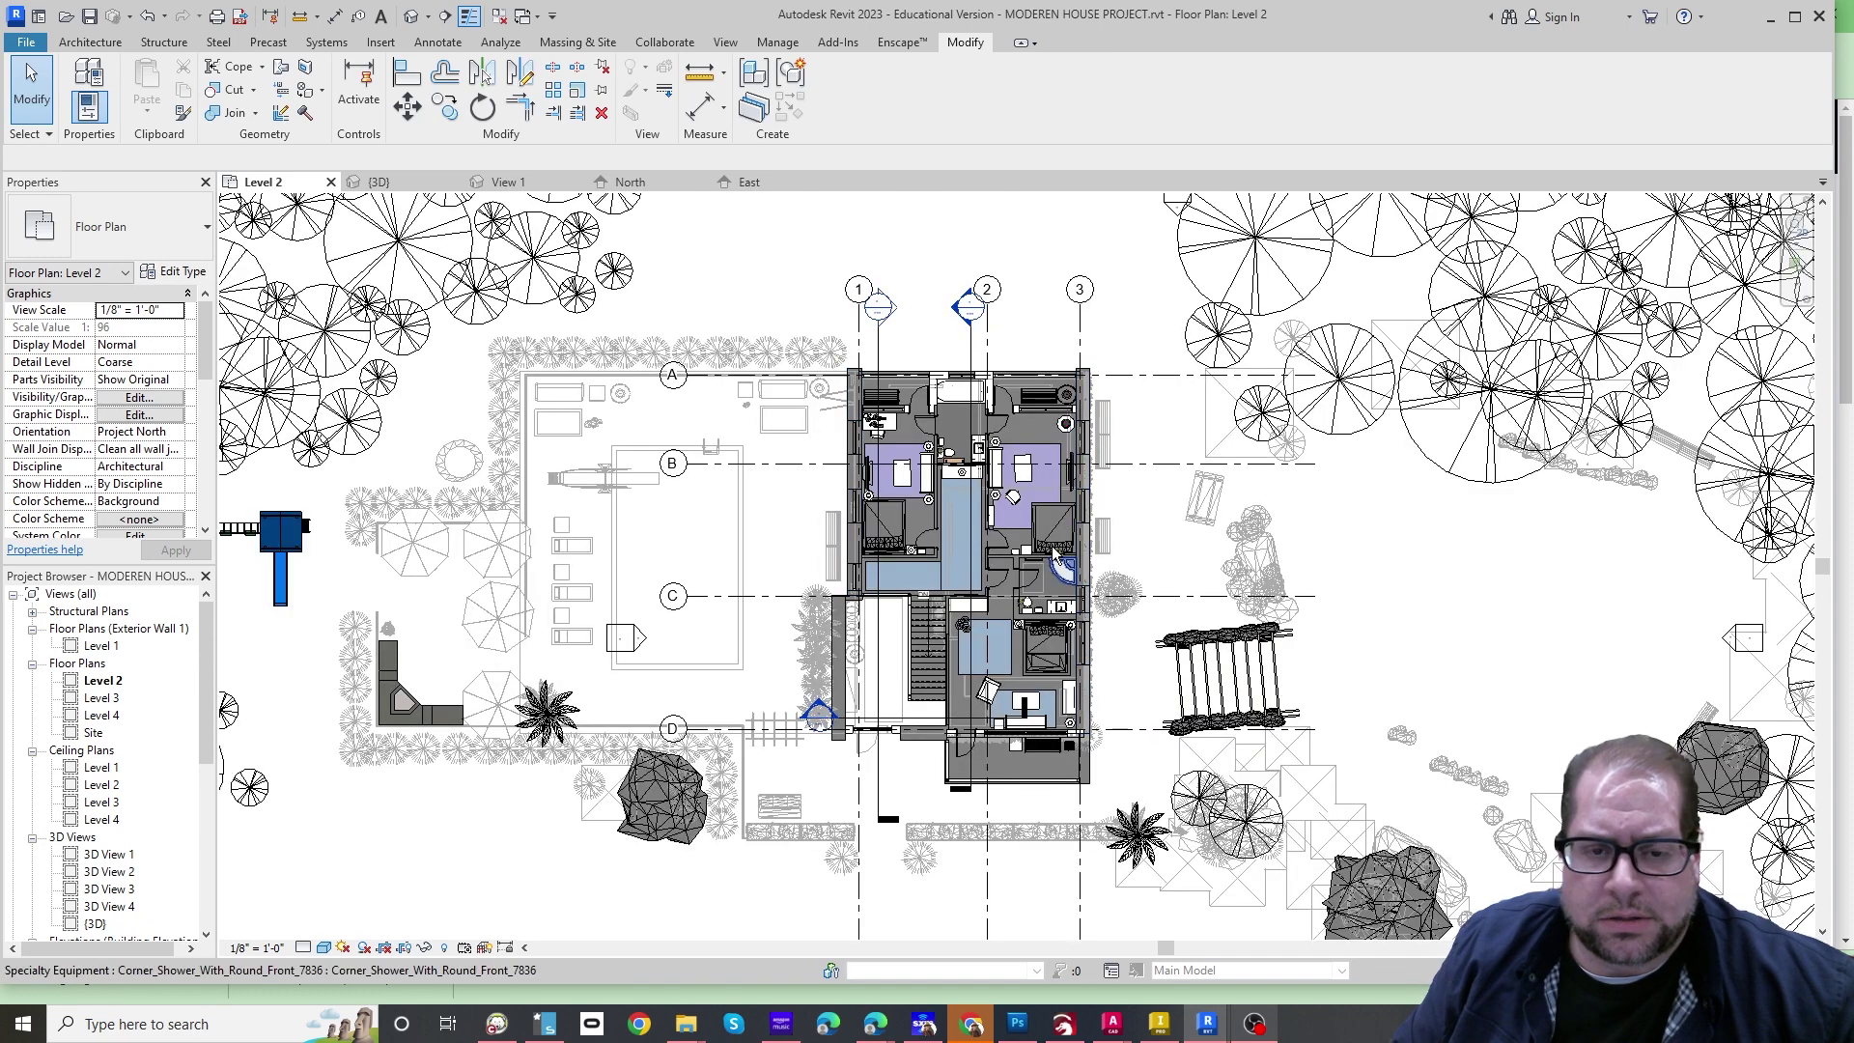
scroll(1028, 531, "up", 4)
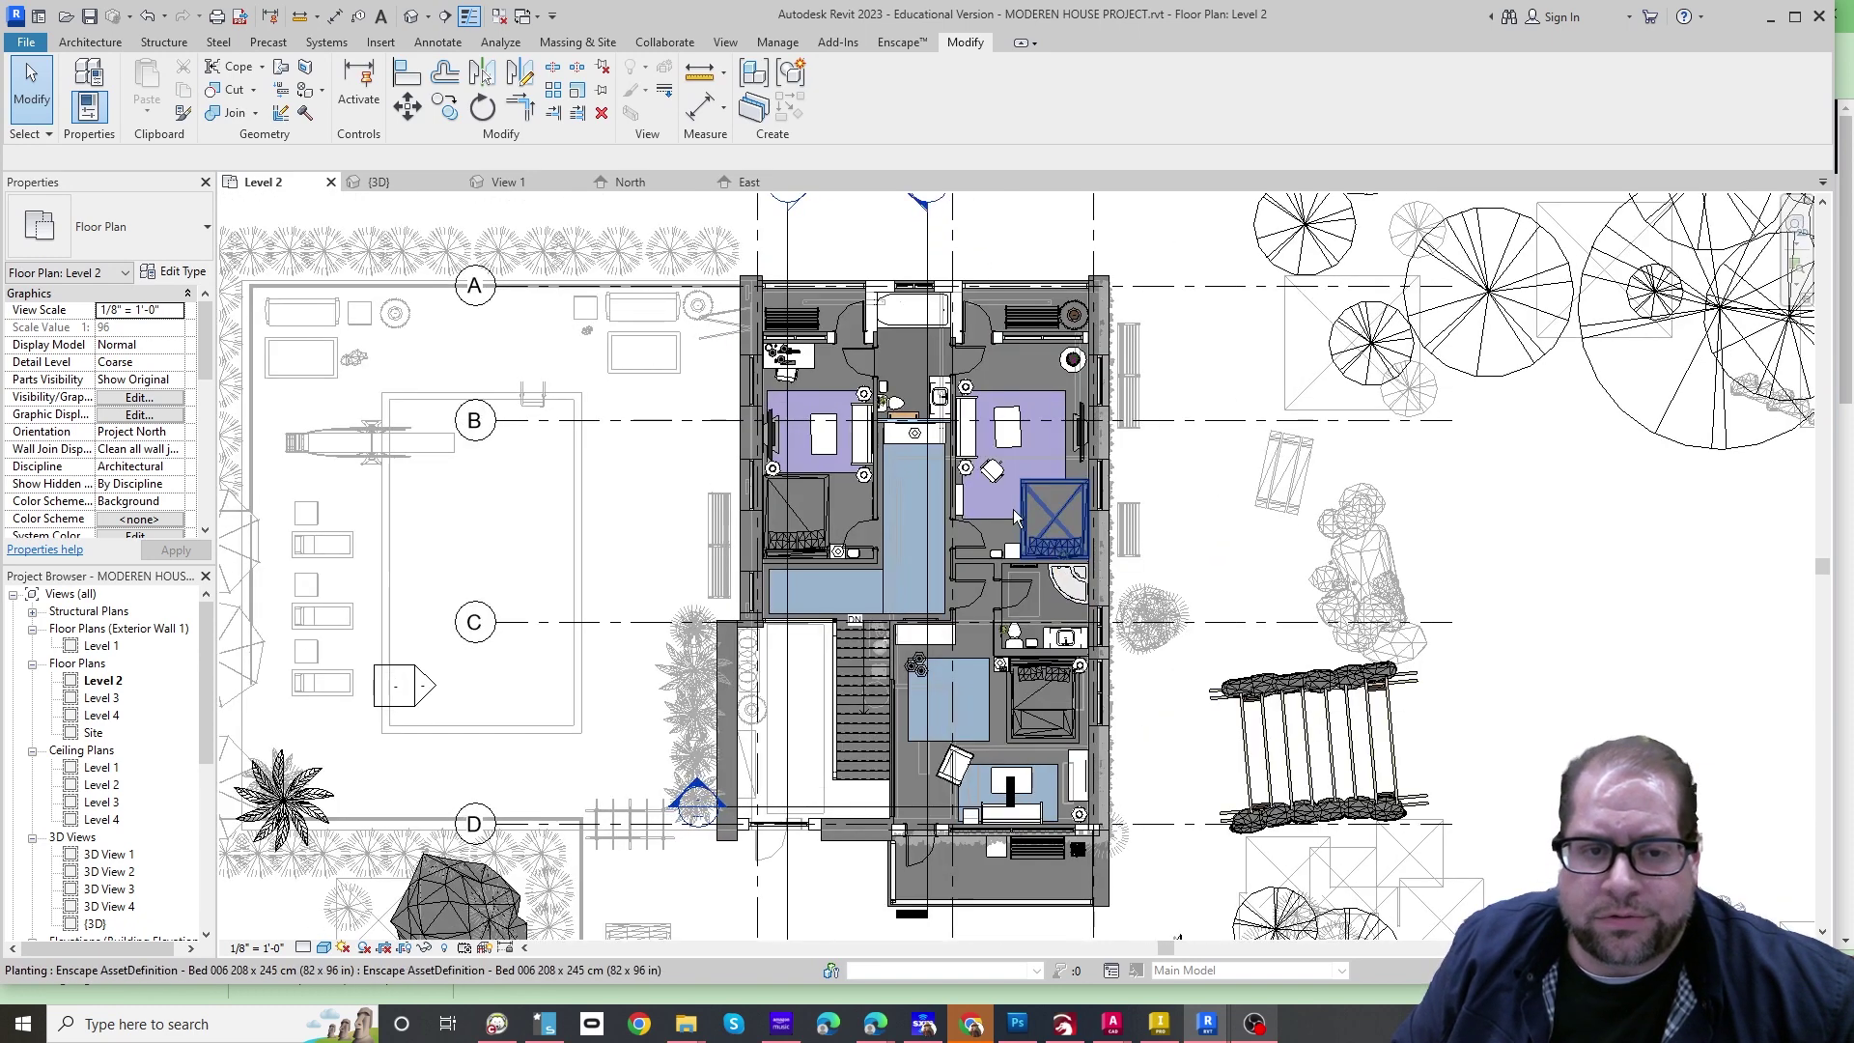
scroll(923, 436, "up", 3)
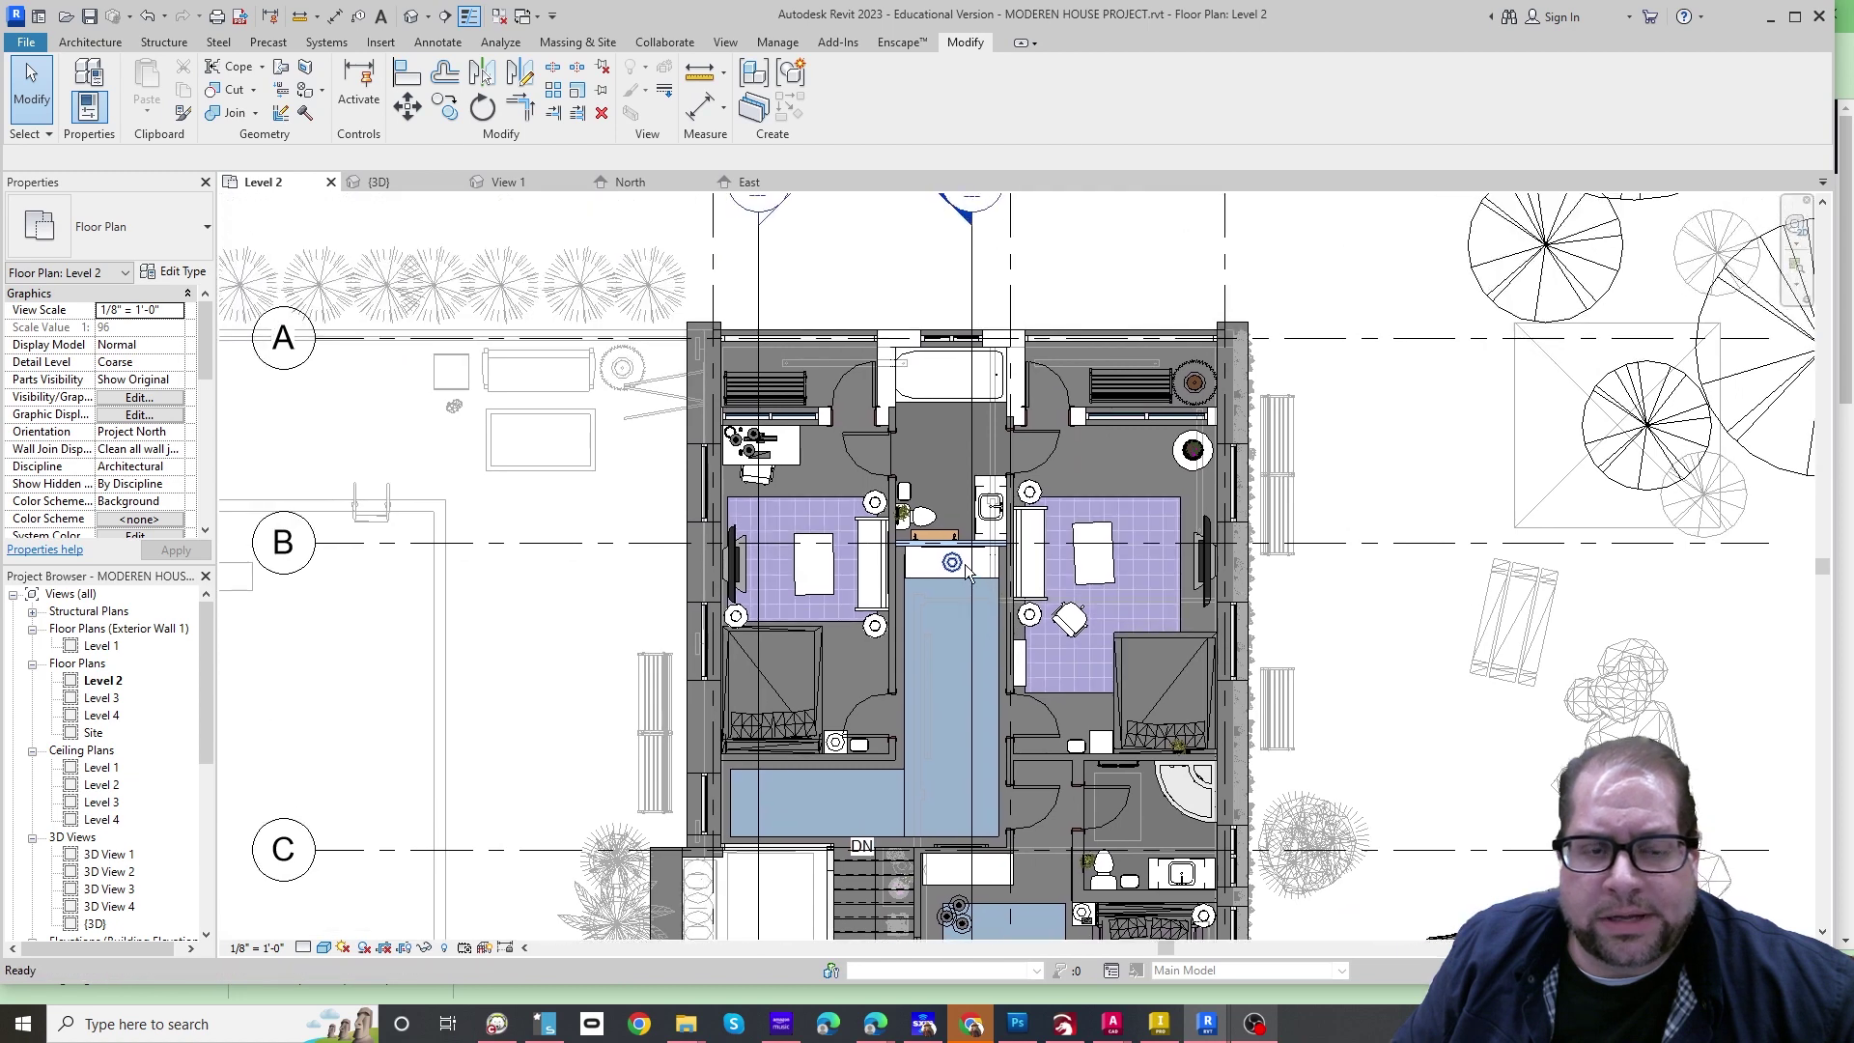
scroll(966, 569, "up", 3)
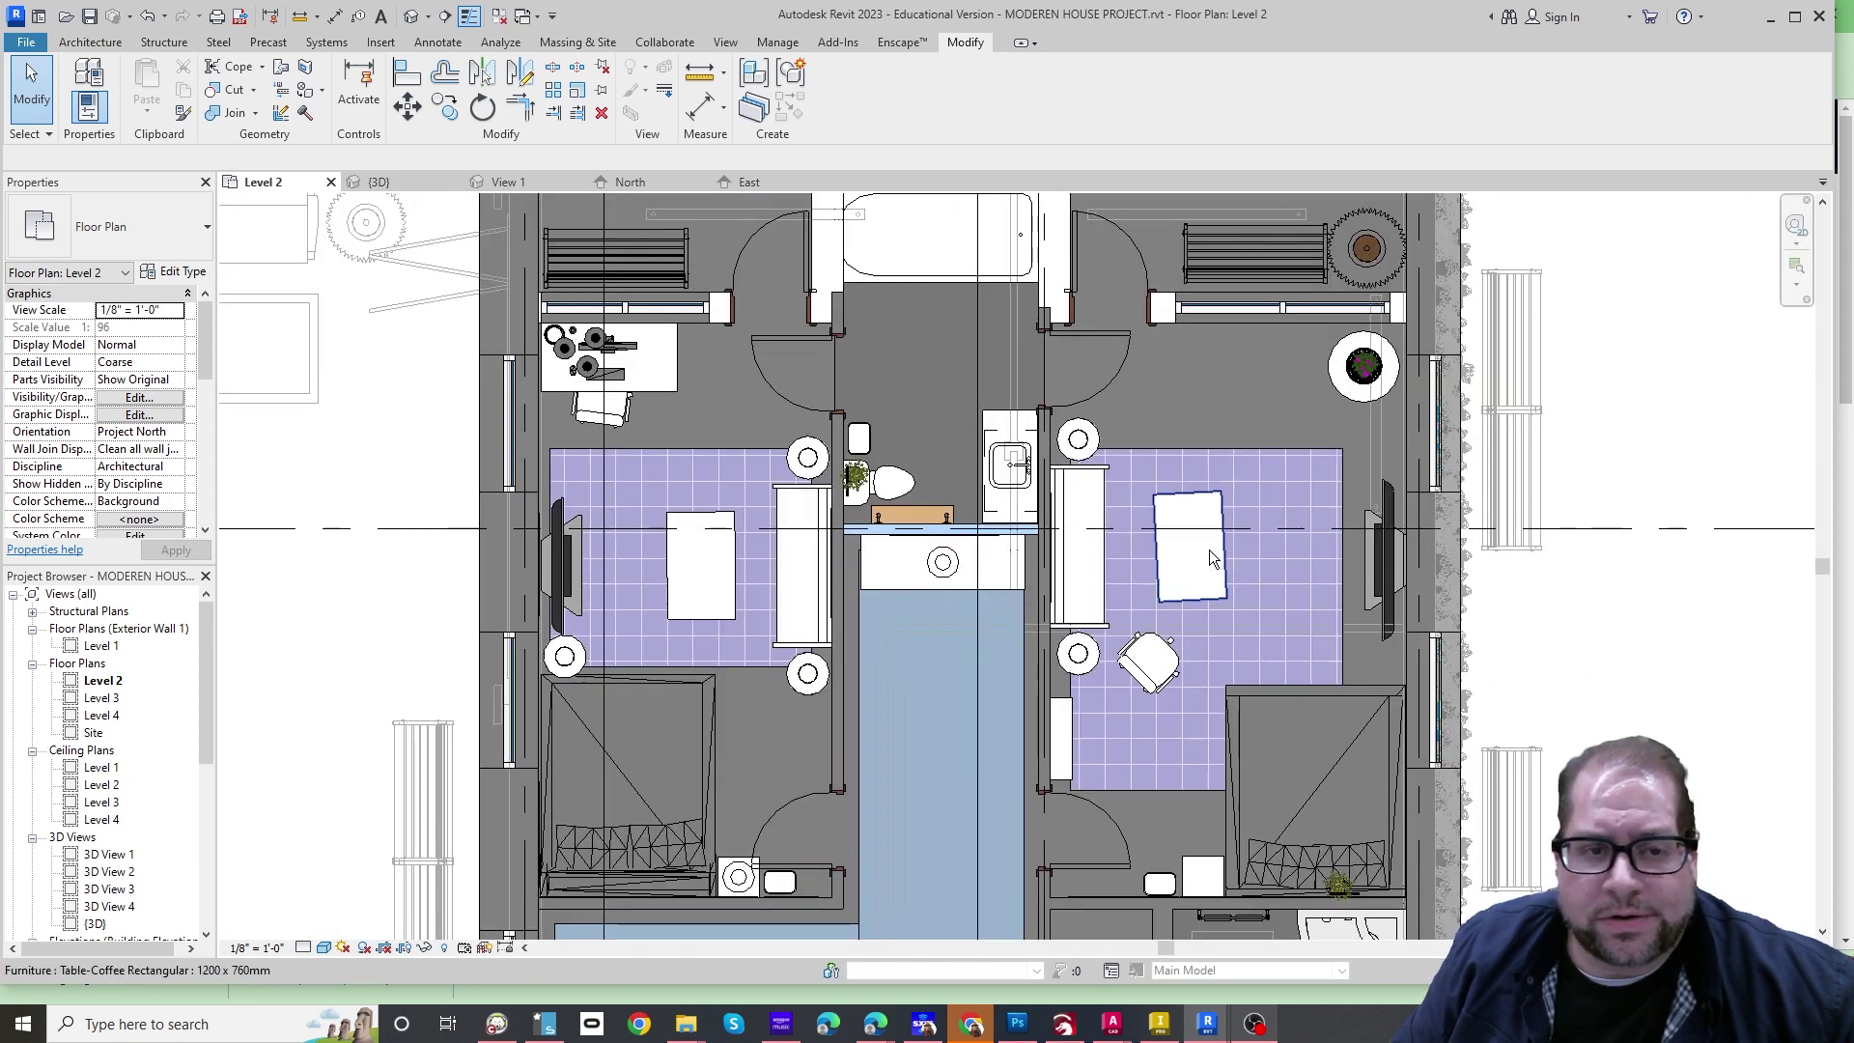
middle_click_drag(697, 423, 692, 458)
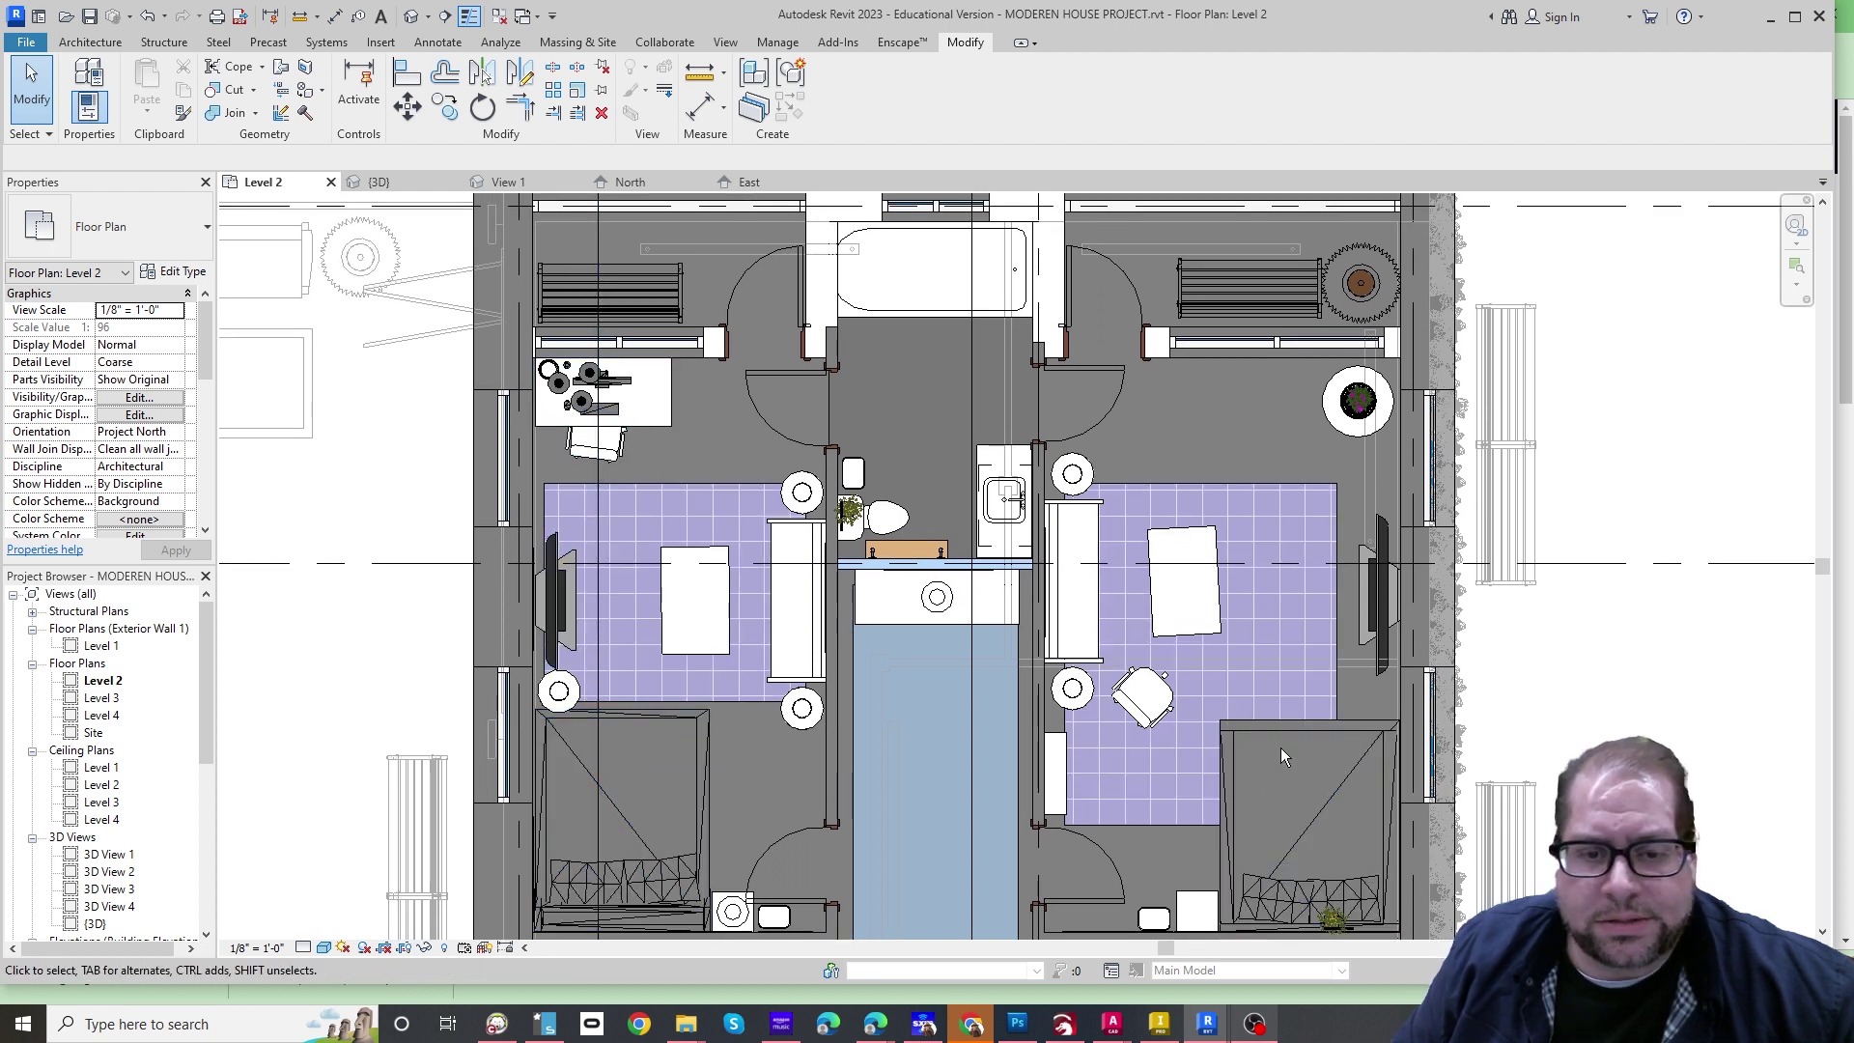
scroll(1047, 676, "down", 1)
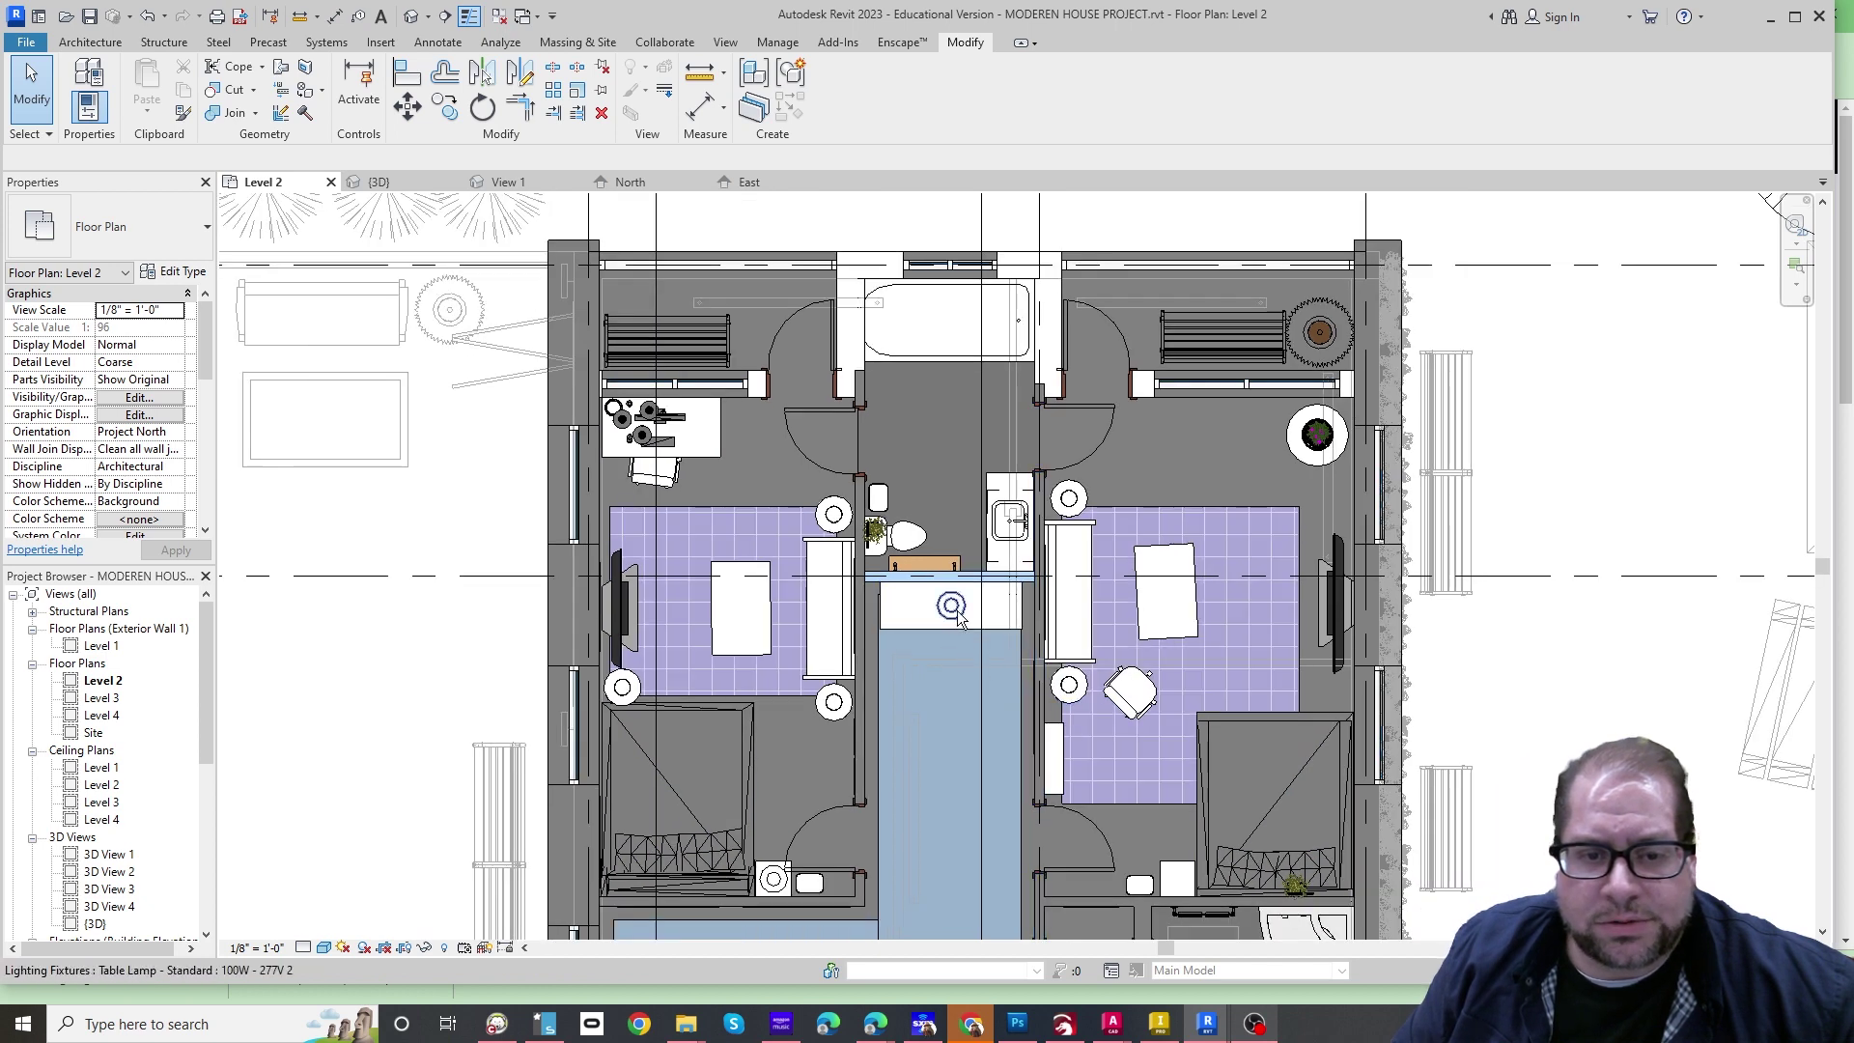
Inspect the properties of the executive chair and the interior door between the bathroom and the bedroom beside grid 2.
left_click(1125, 687)
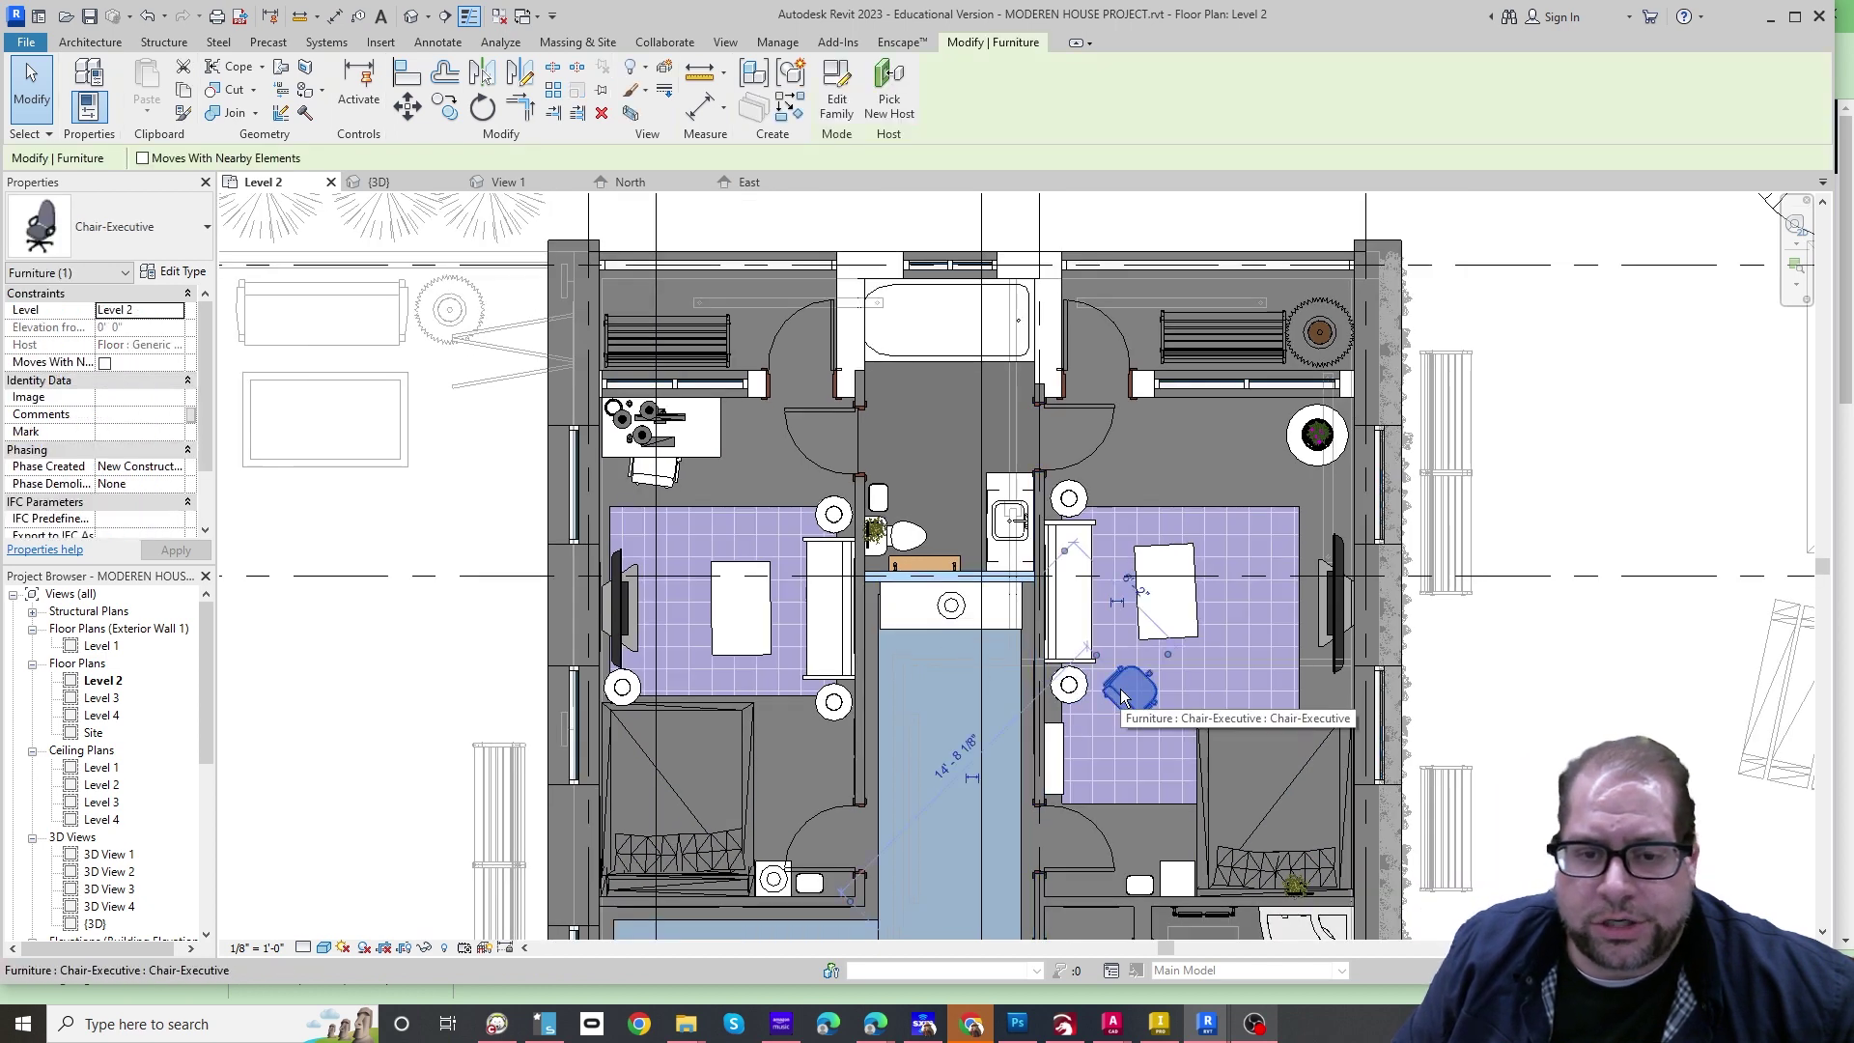
left_click(1224, 360)
left_click(1114, 423)
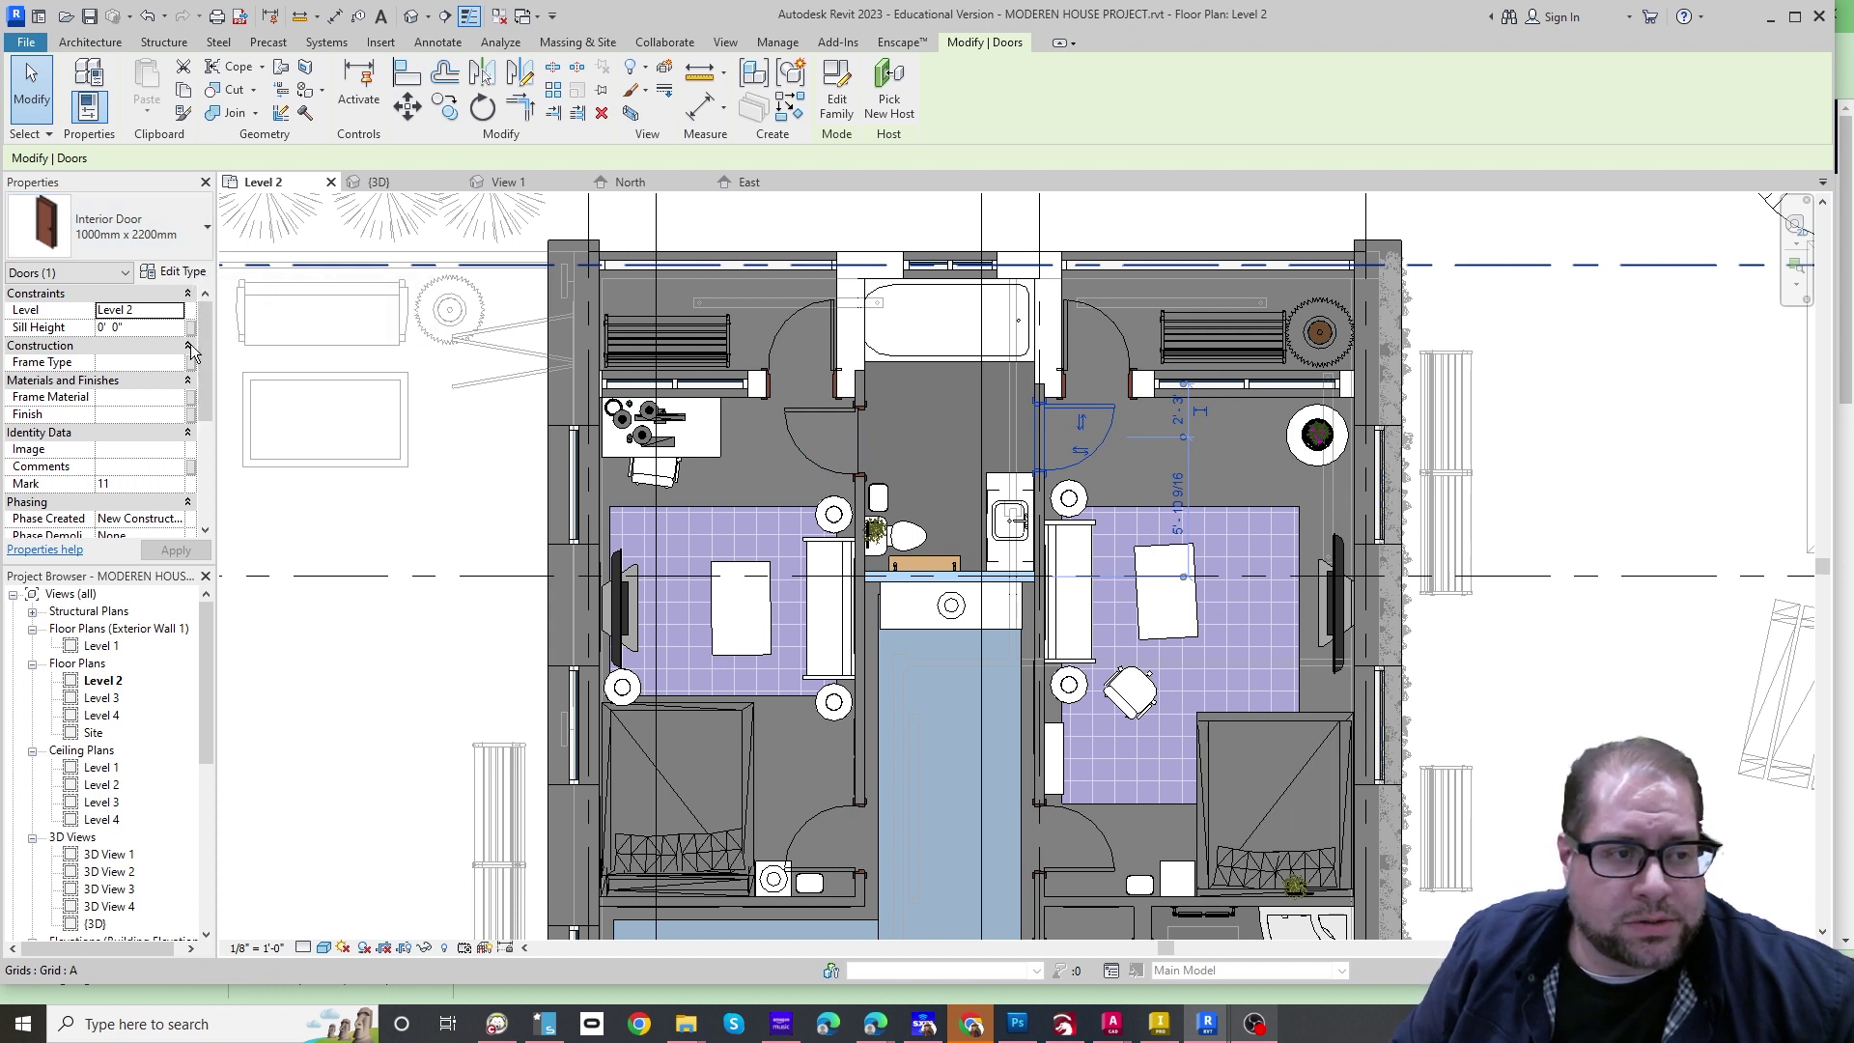
left_click_drag(201, 375, 228, 346)
Review the whole Level 2 plan with its surrounding site, and look through the project's list of views.
scroll(774, 710, "down", 2)
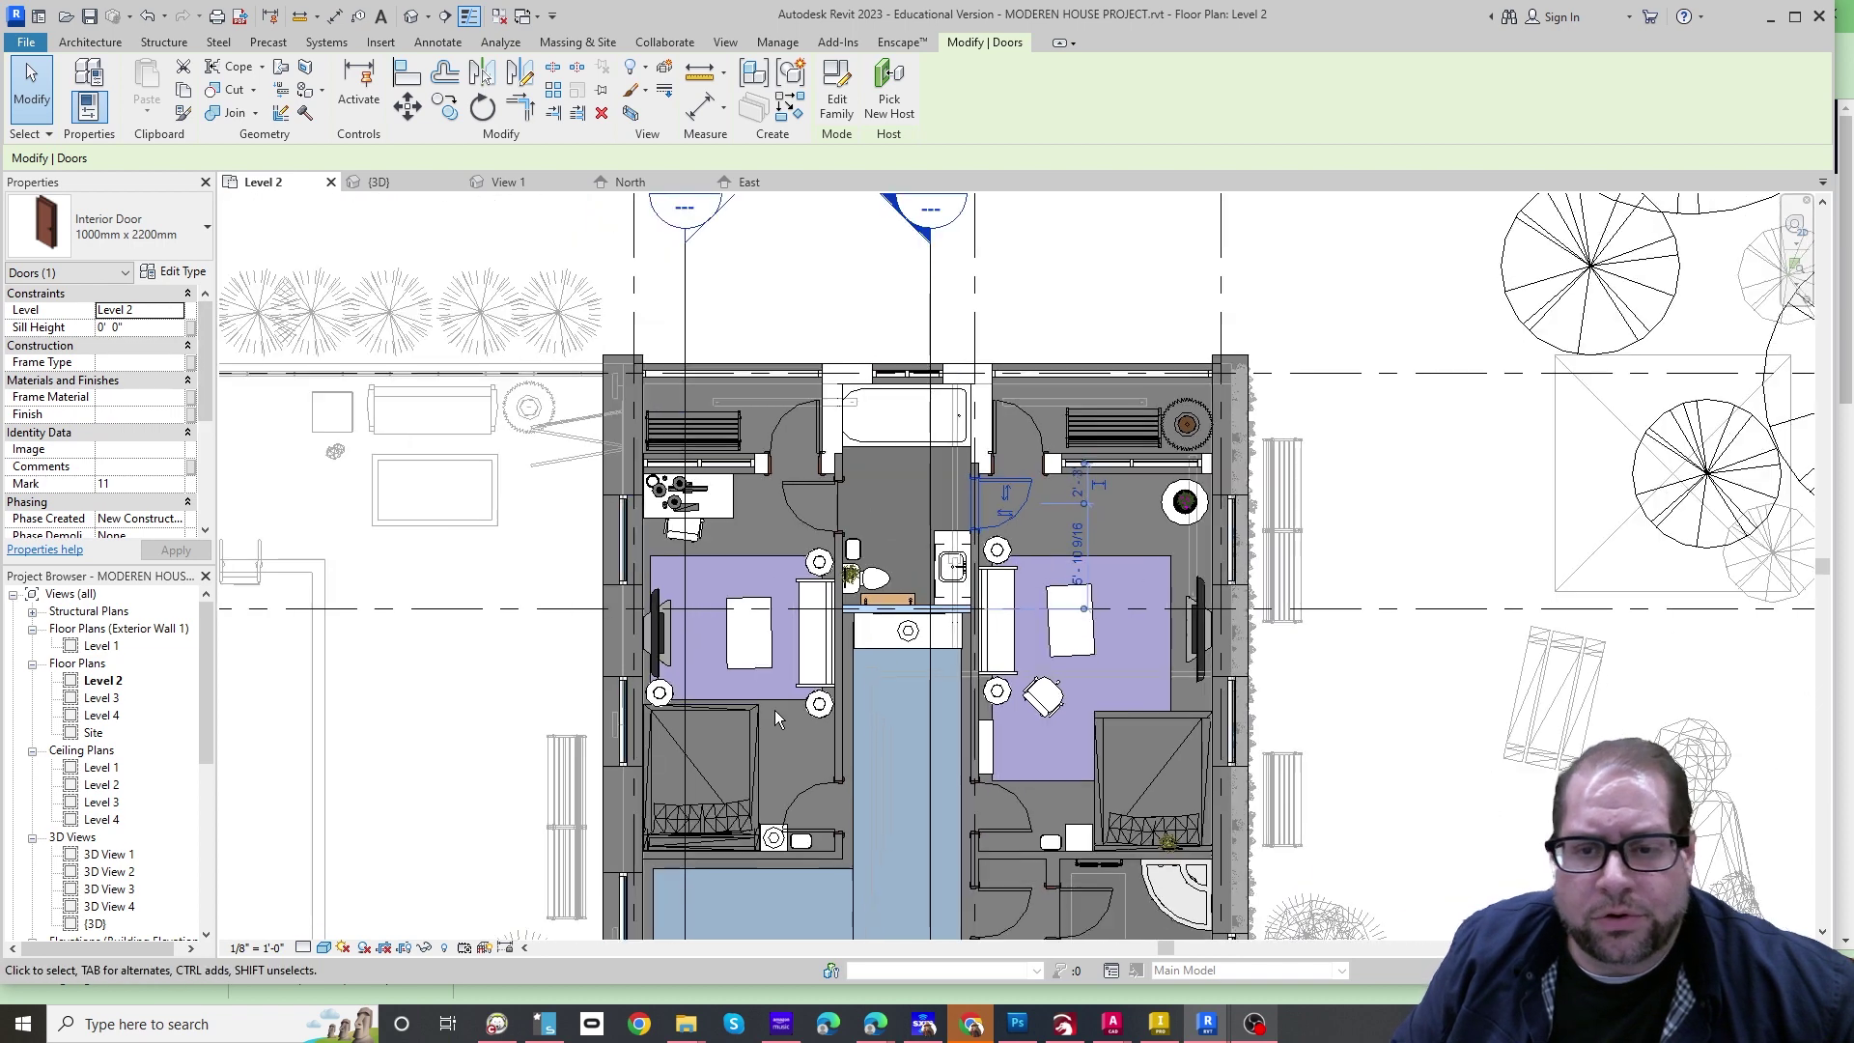
scroll(763, 700, "down", 1)
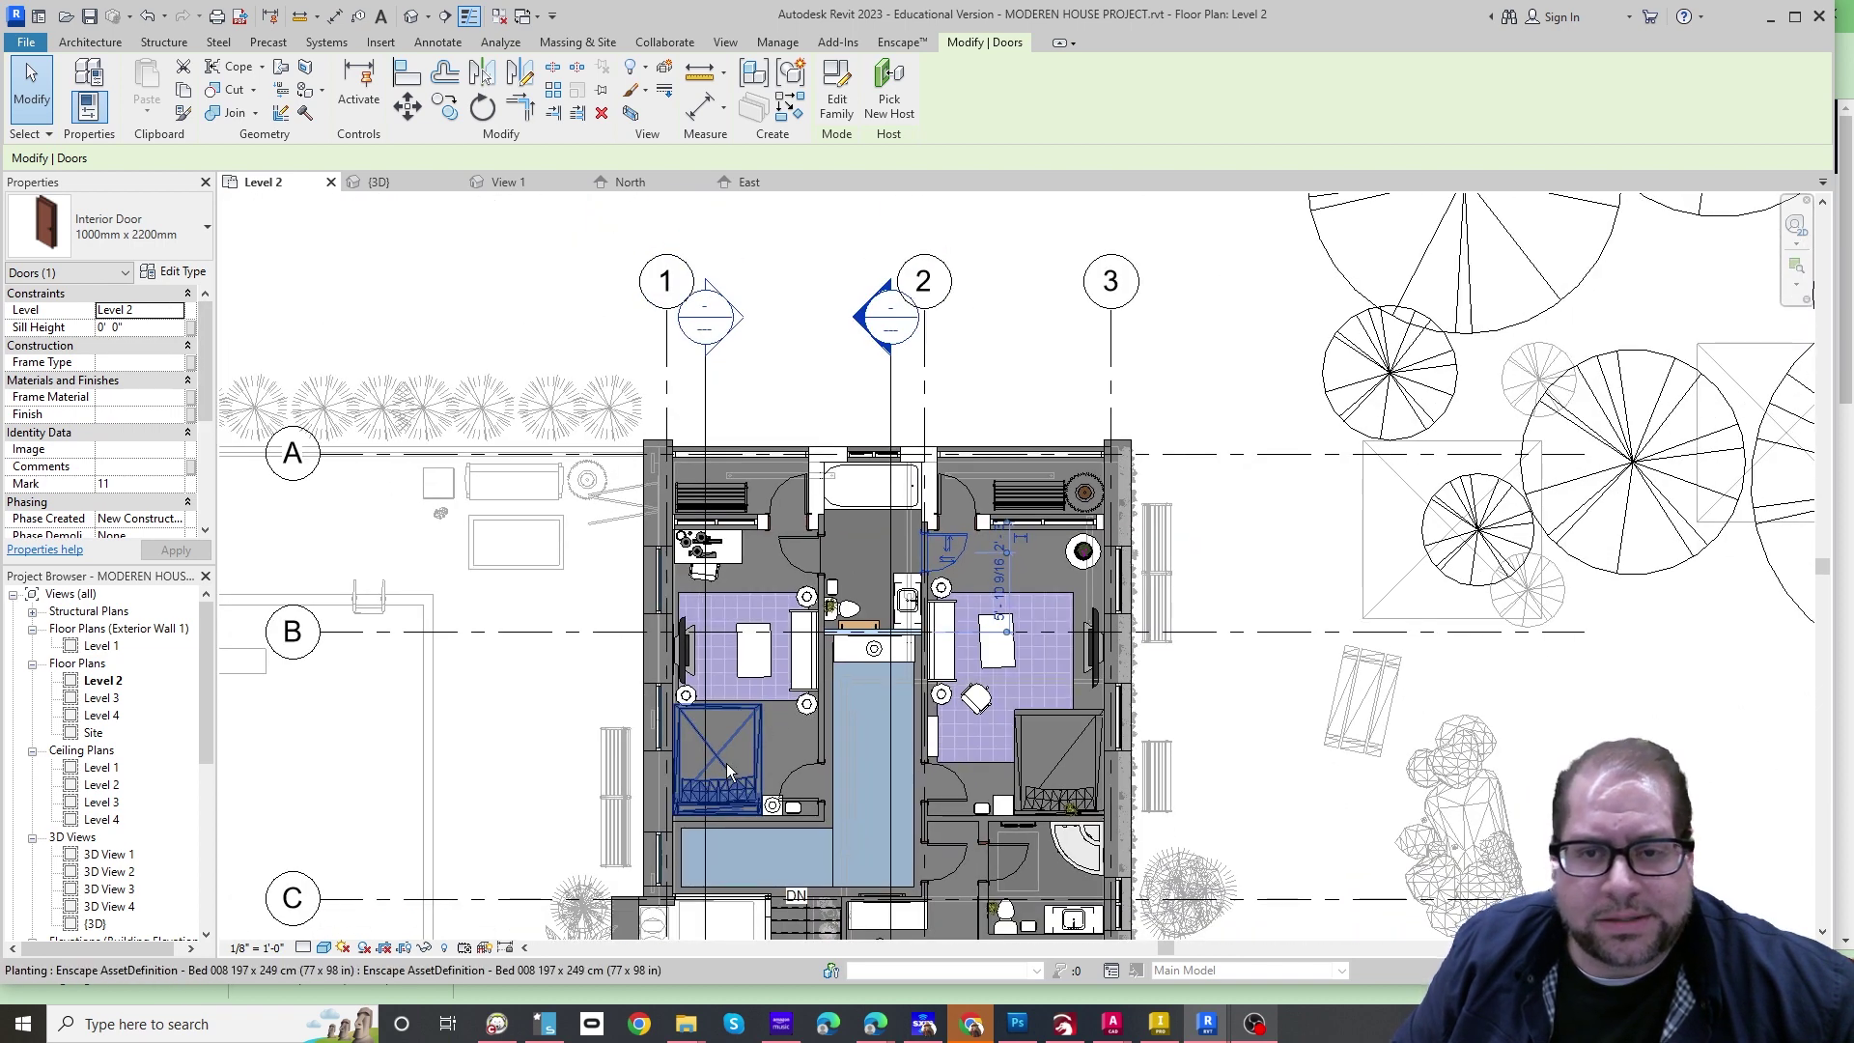
scroll(726, 762, "down", 1)
middle_click_drag(726, 796, 758, 754)
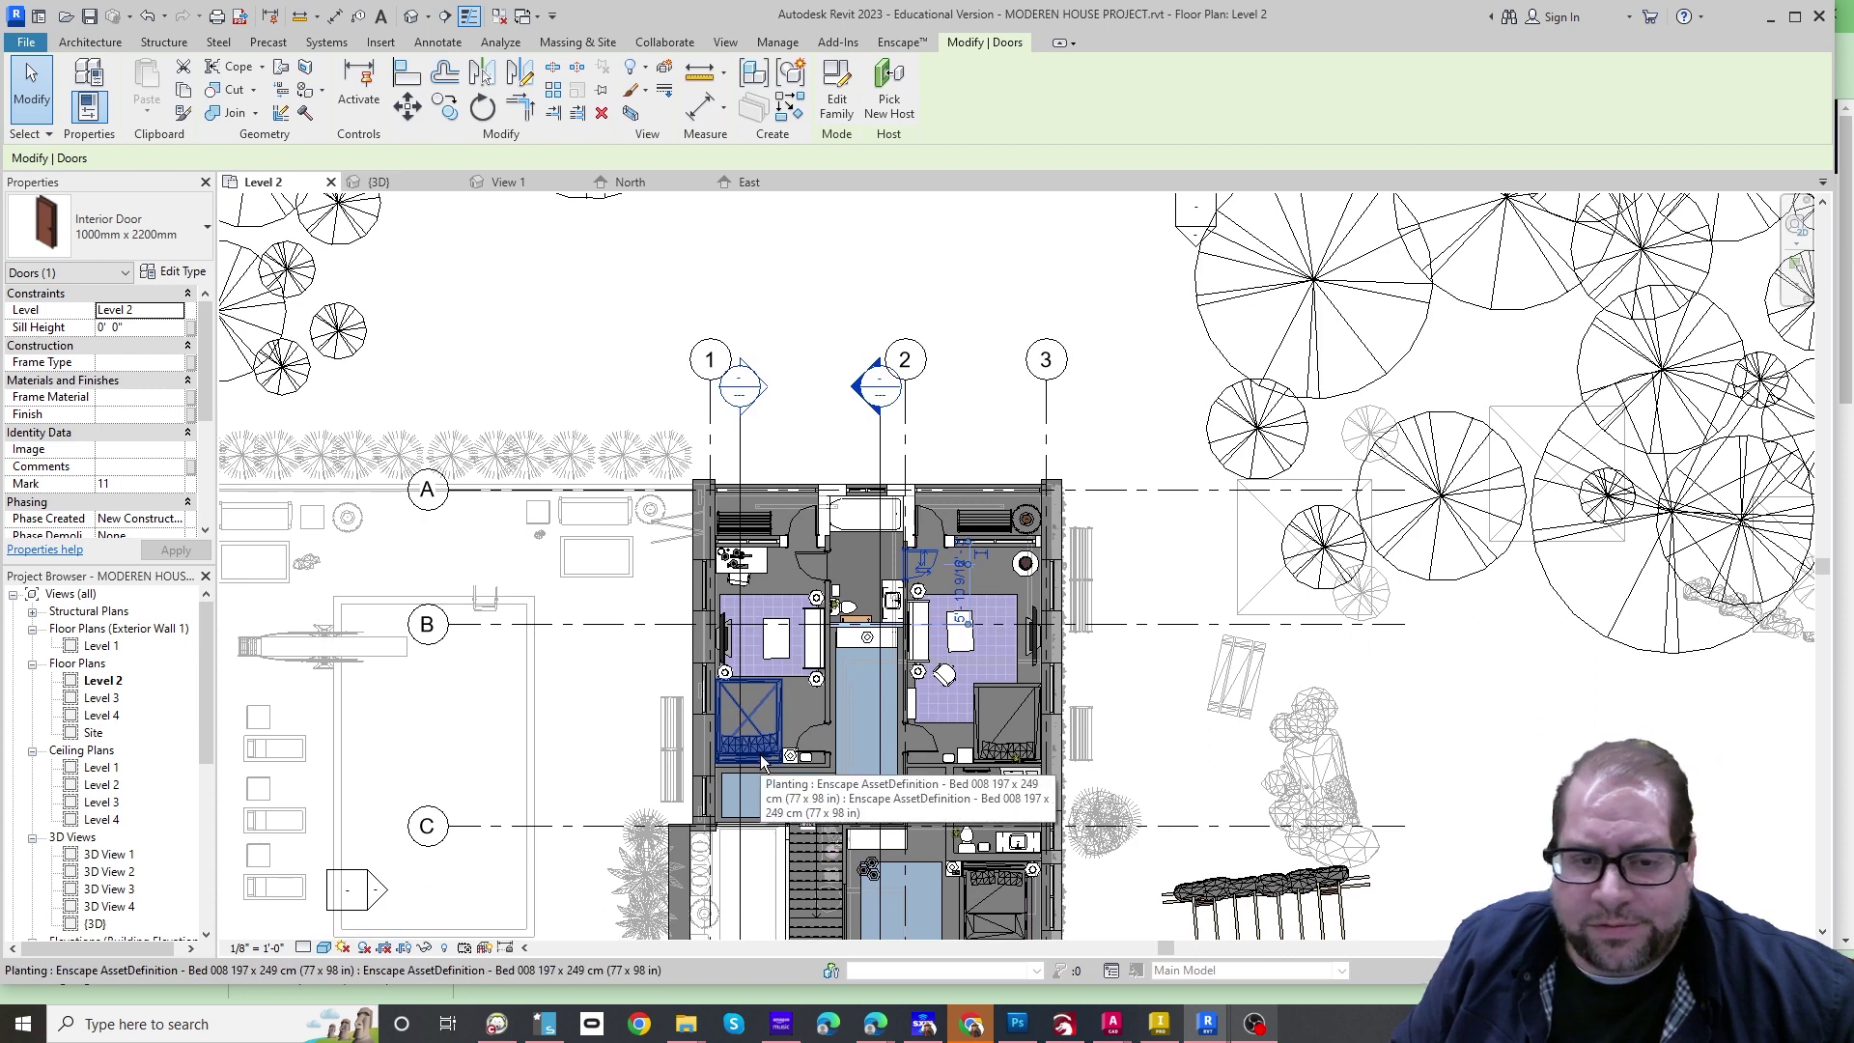
scroll(790, 782, "down", 1)
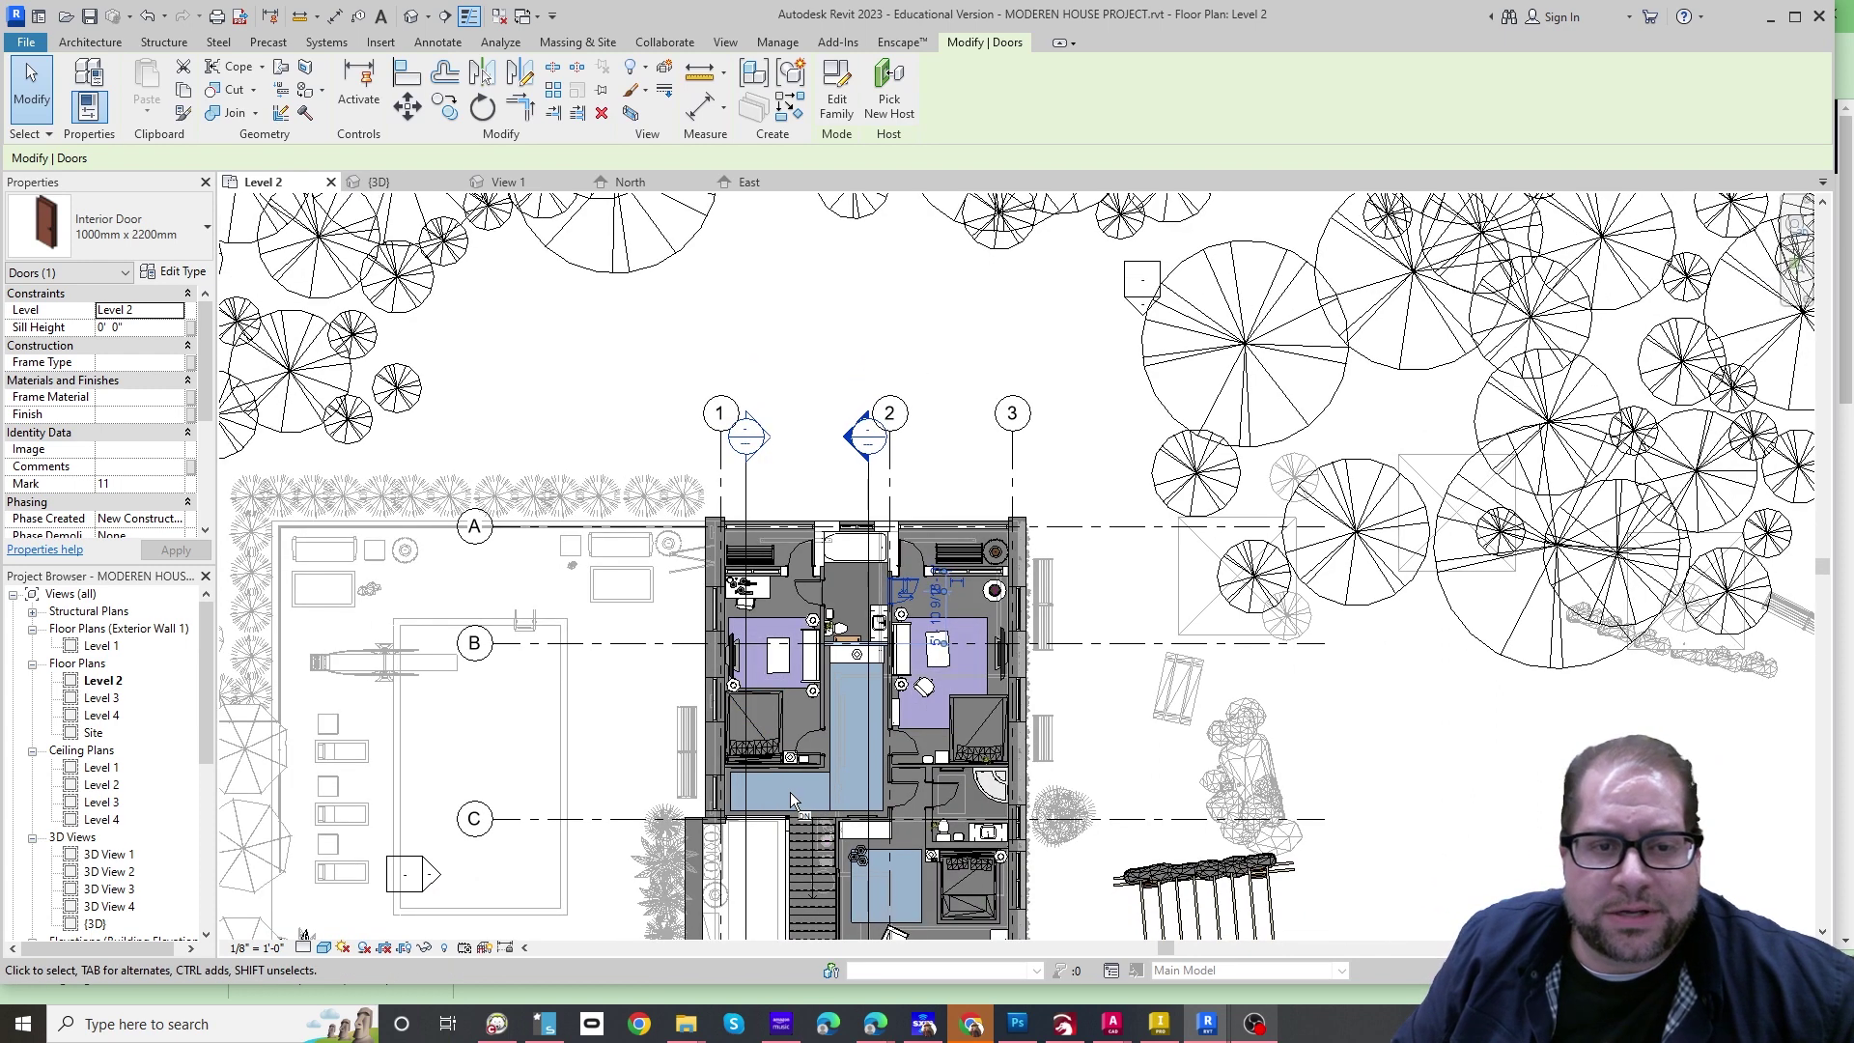
middle_click_drag(772, 793, 744, 610)
scroll(743, 612, "down", 1)
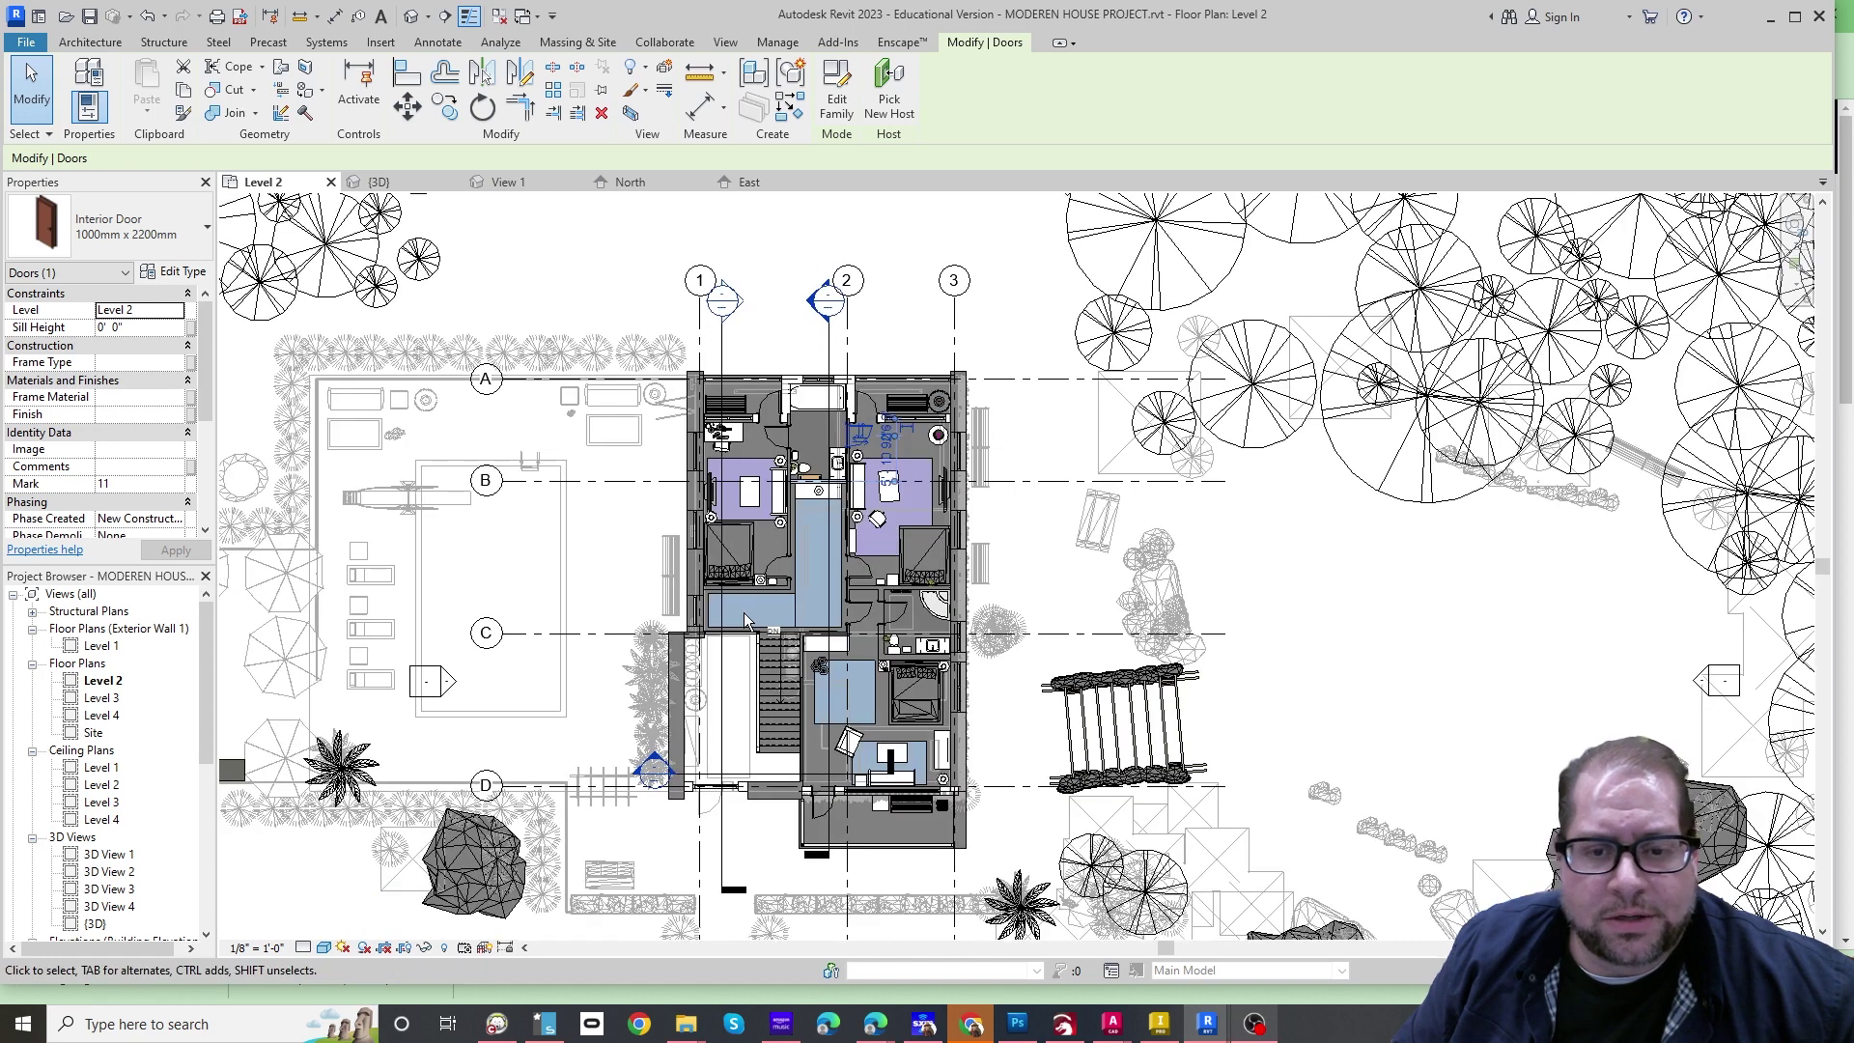
scroll(121, 806, "down", 2)
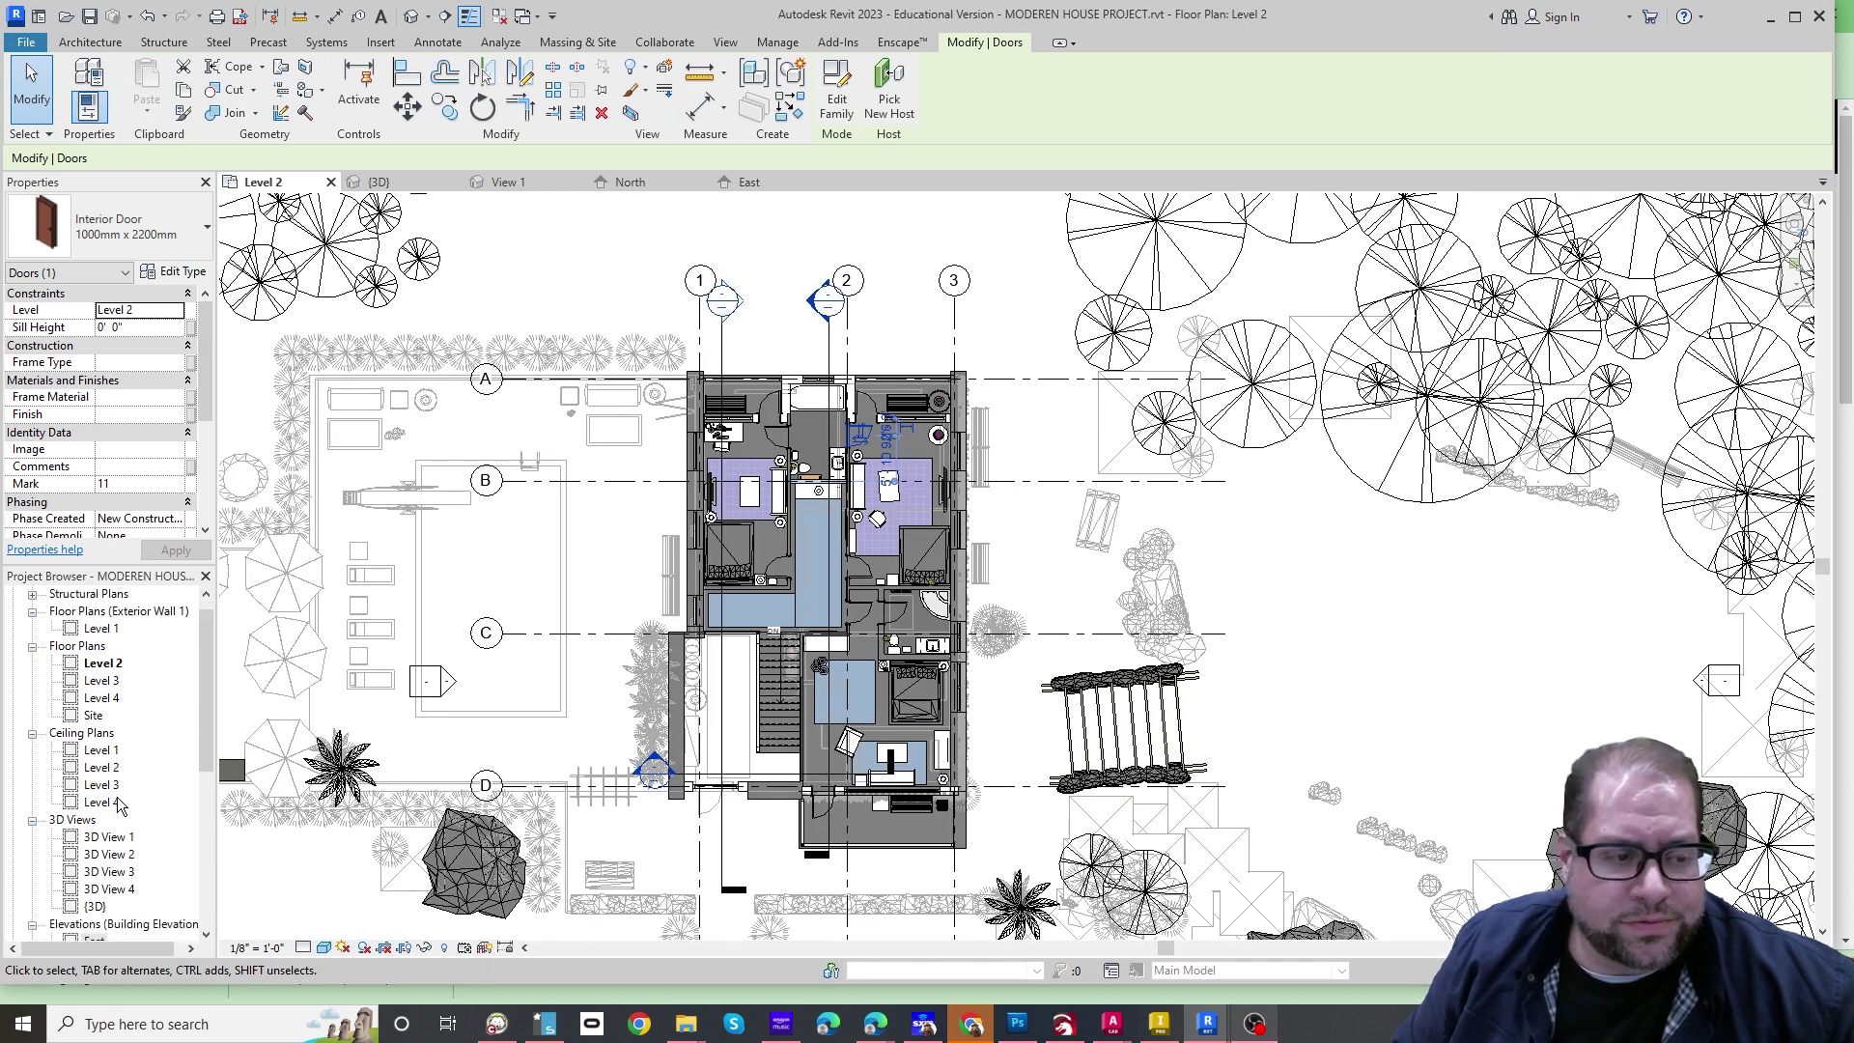
scroll(119, 806, "down", 2)
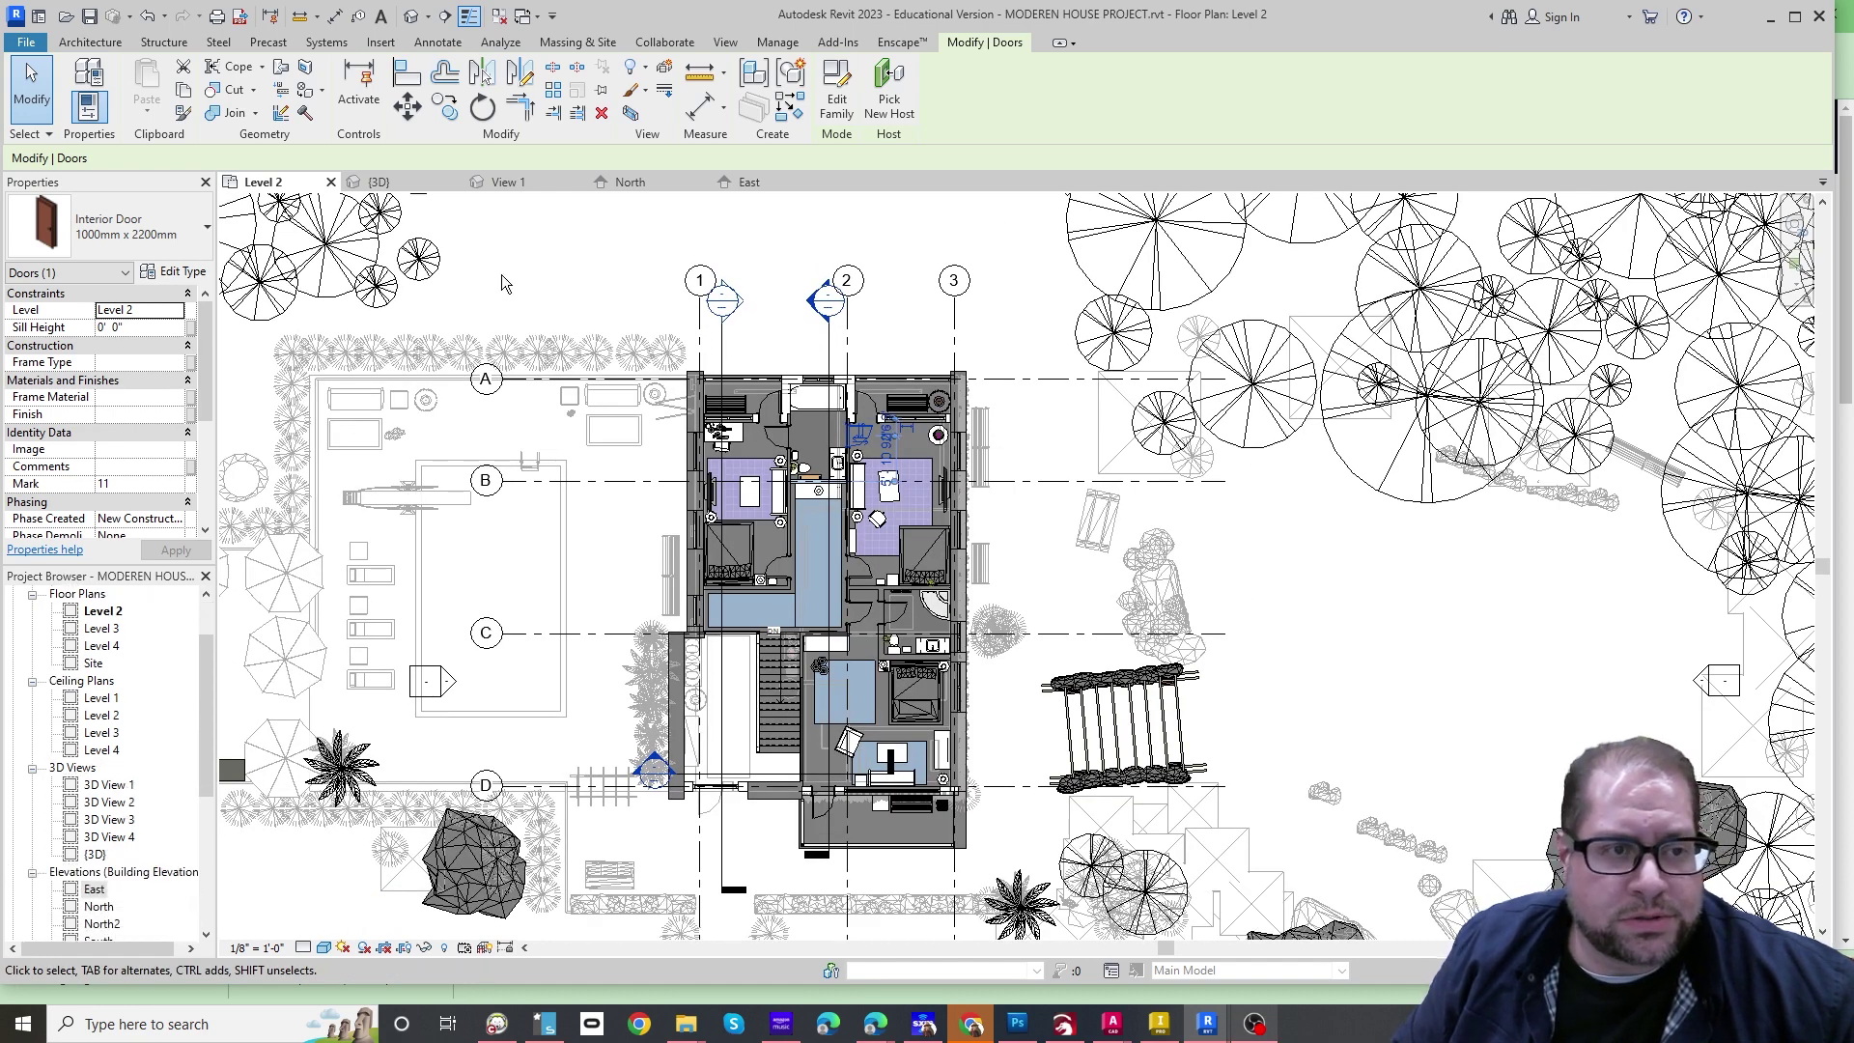
Open the East elevation and examine the house facade, the level lines and the surrounding terrain.
left_click(745, 184)
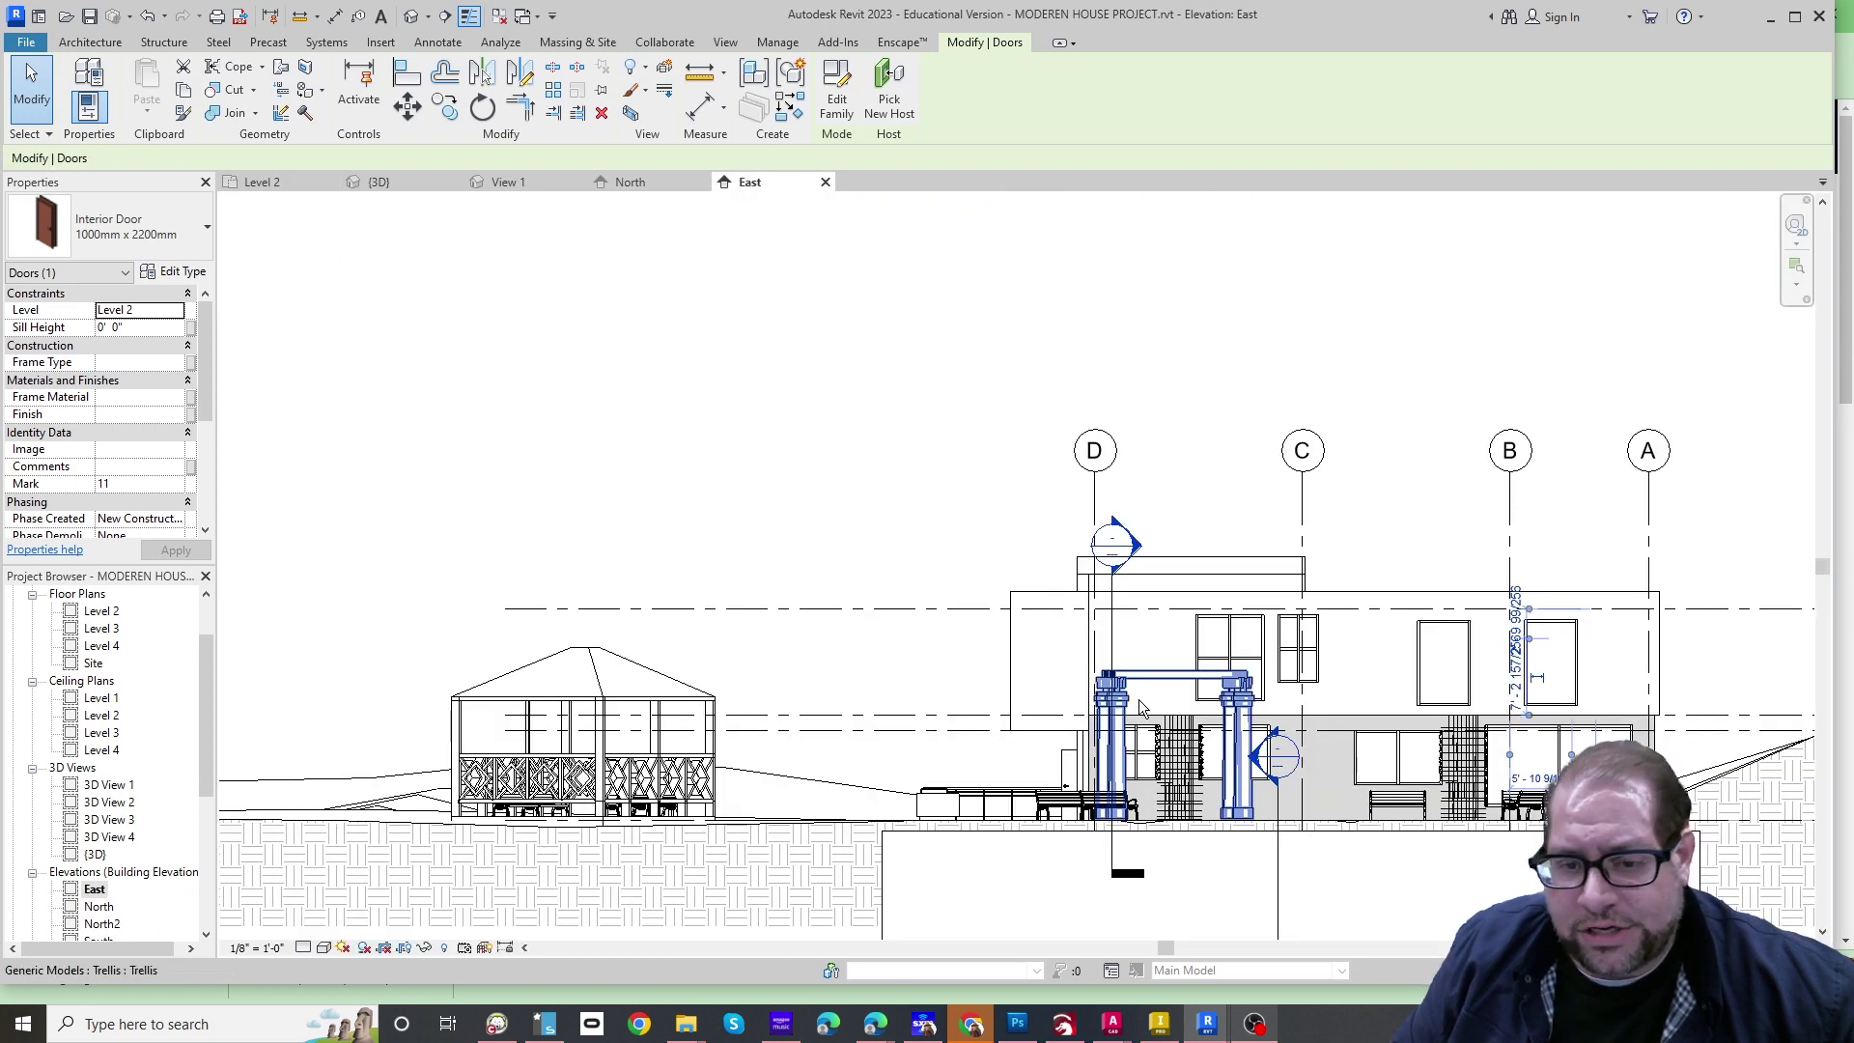
scroll(1465, 825, "up", 3)
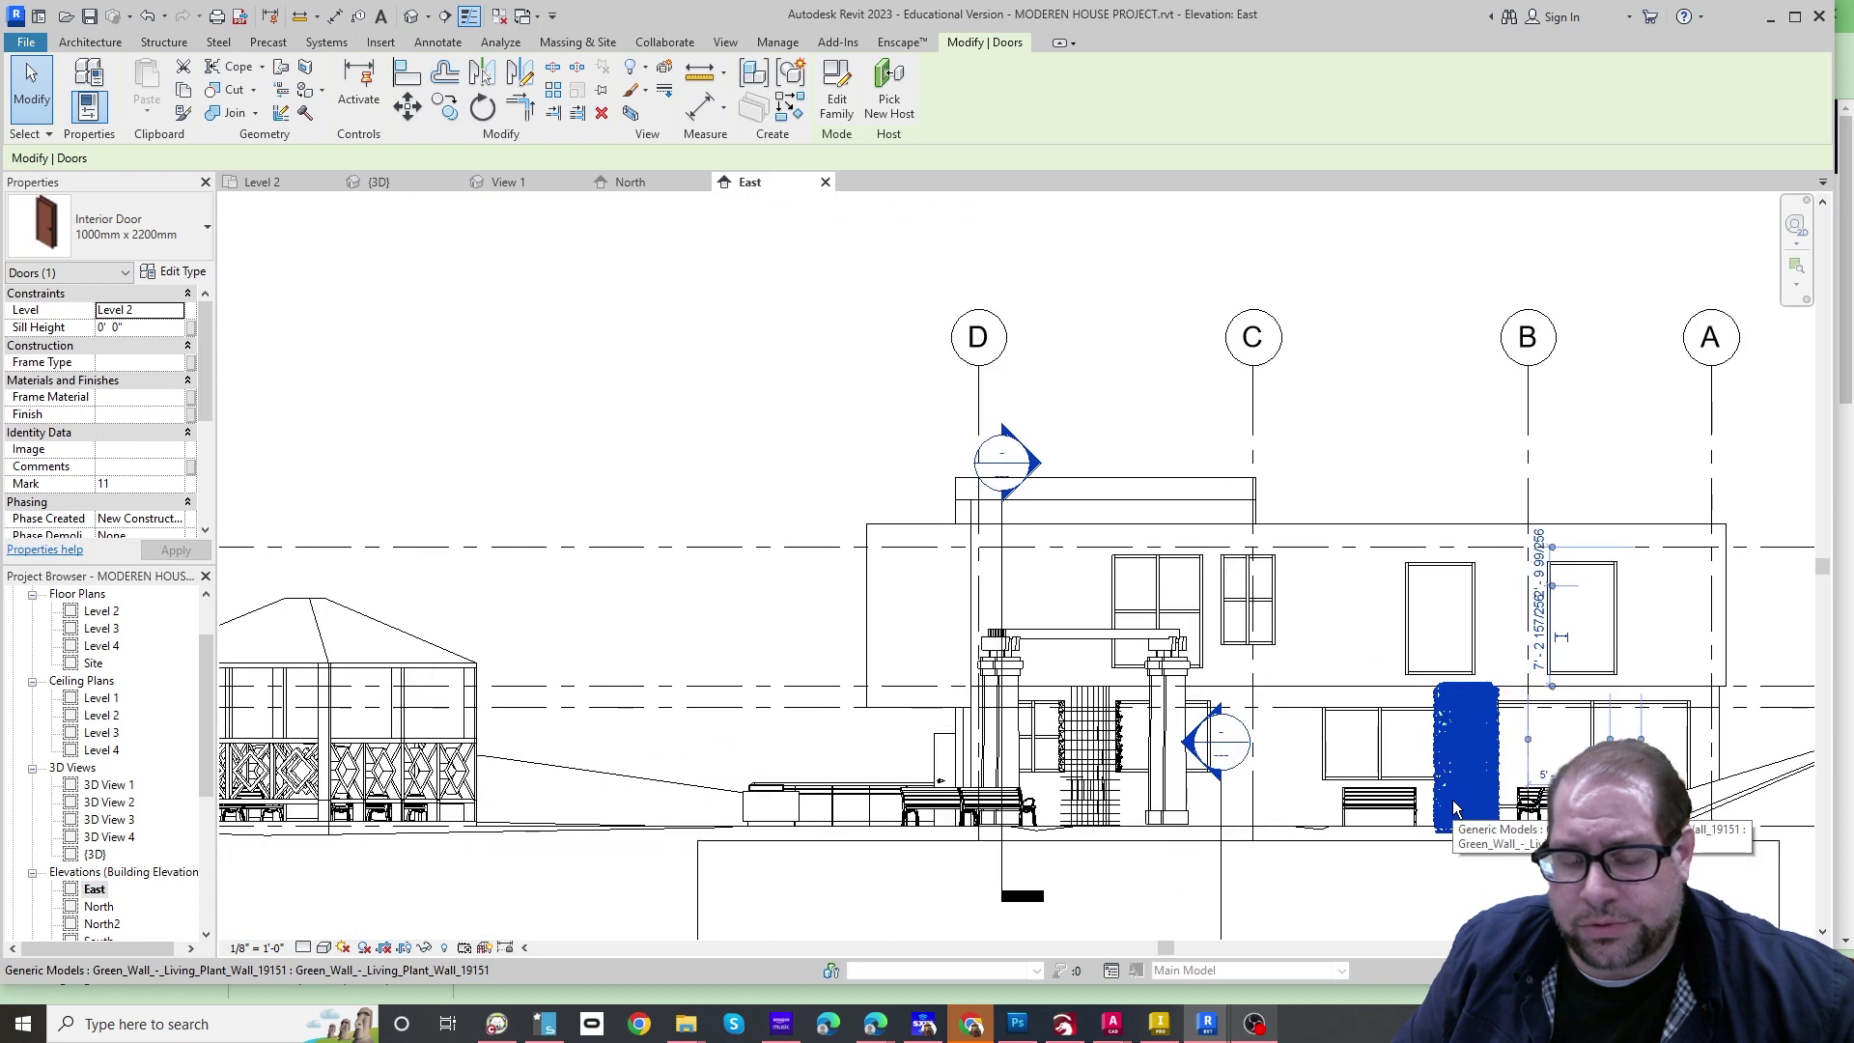
middle_click_drag(1453, 809, 1297, 790)
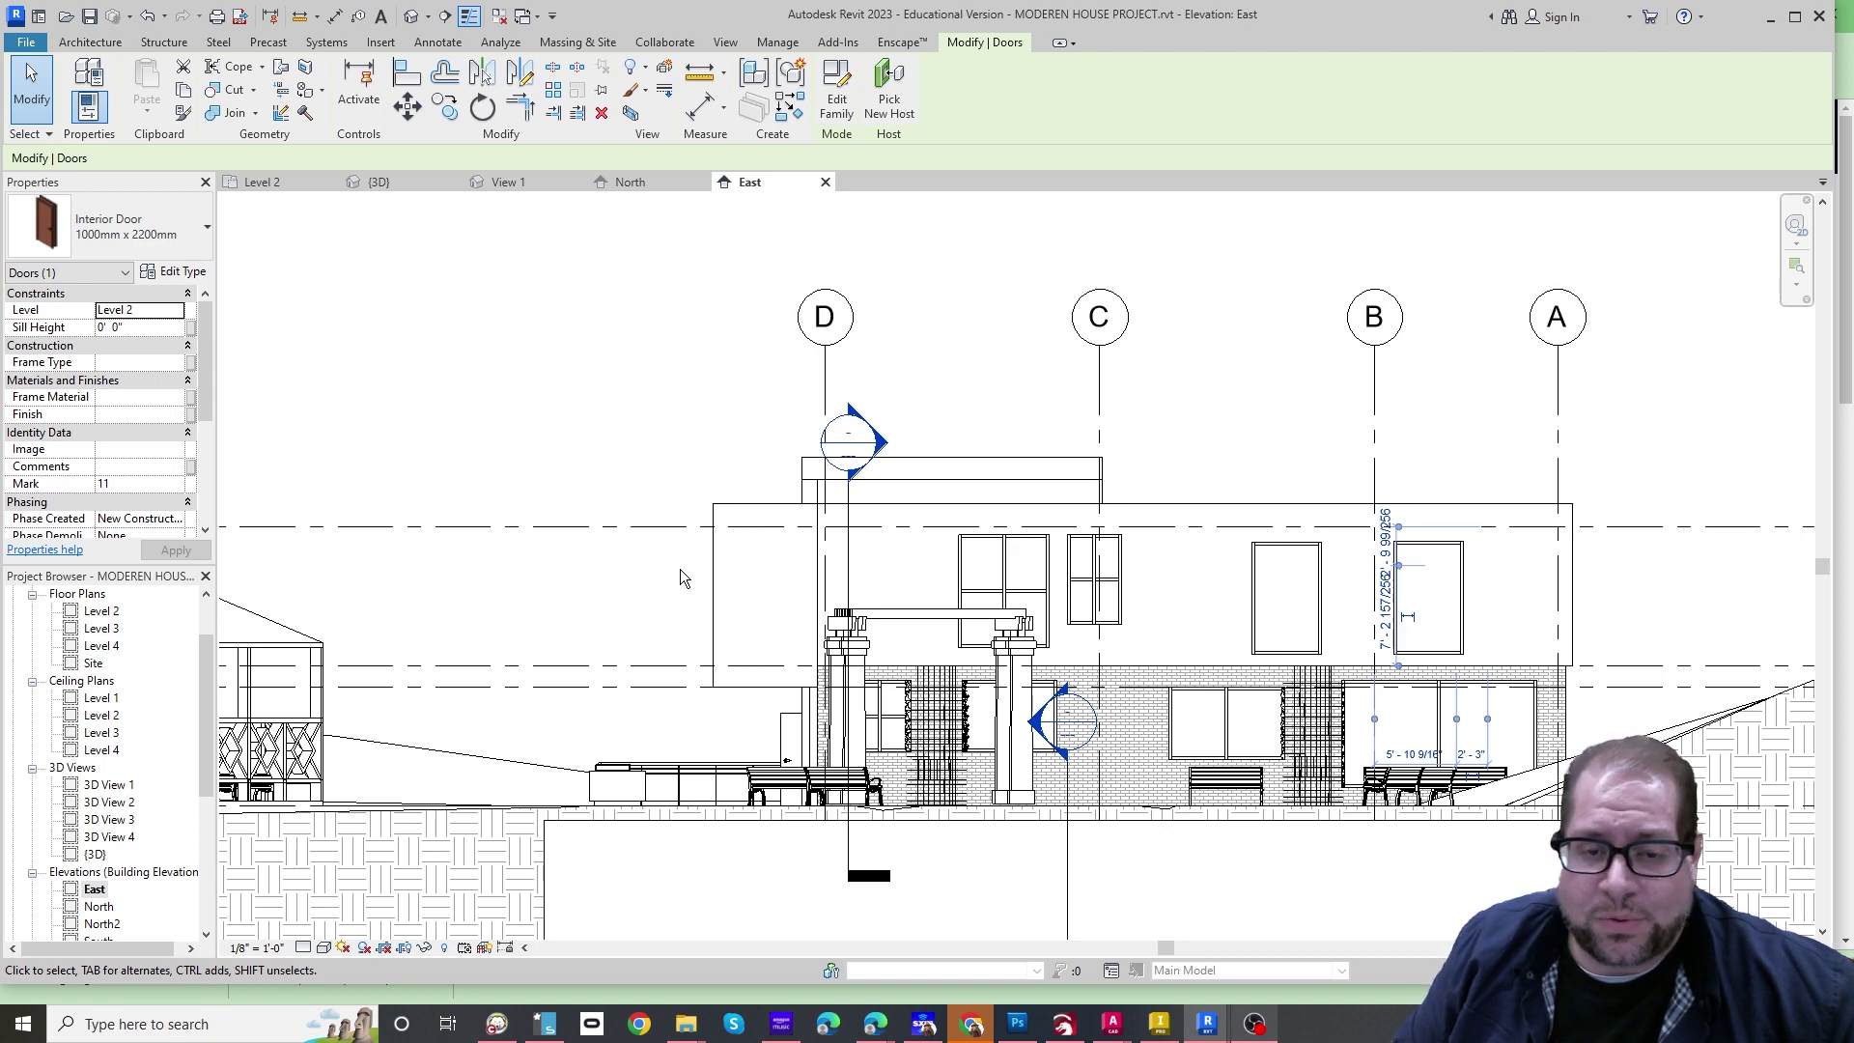
scroll(680, 567, "down", 3)
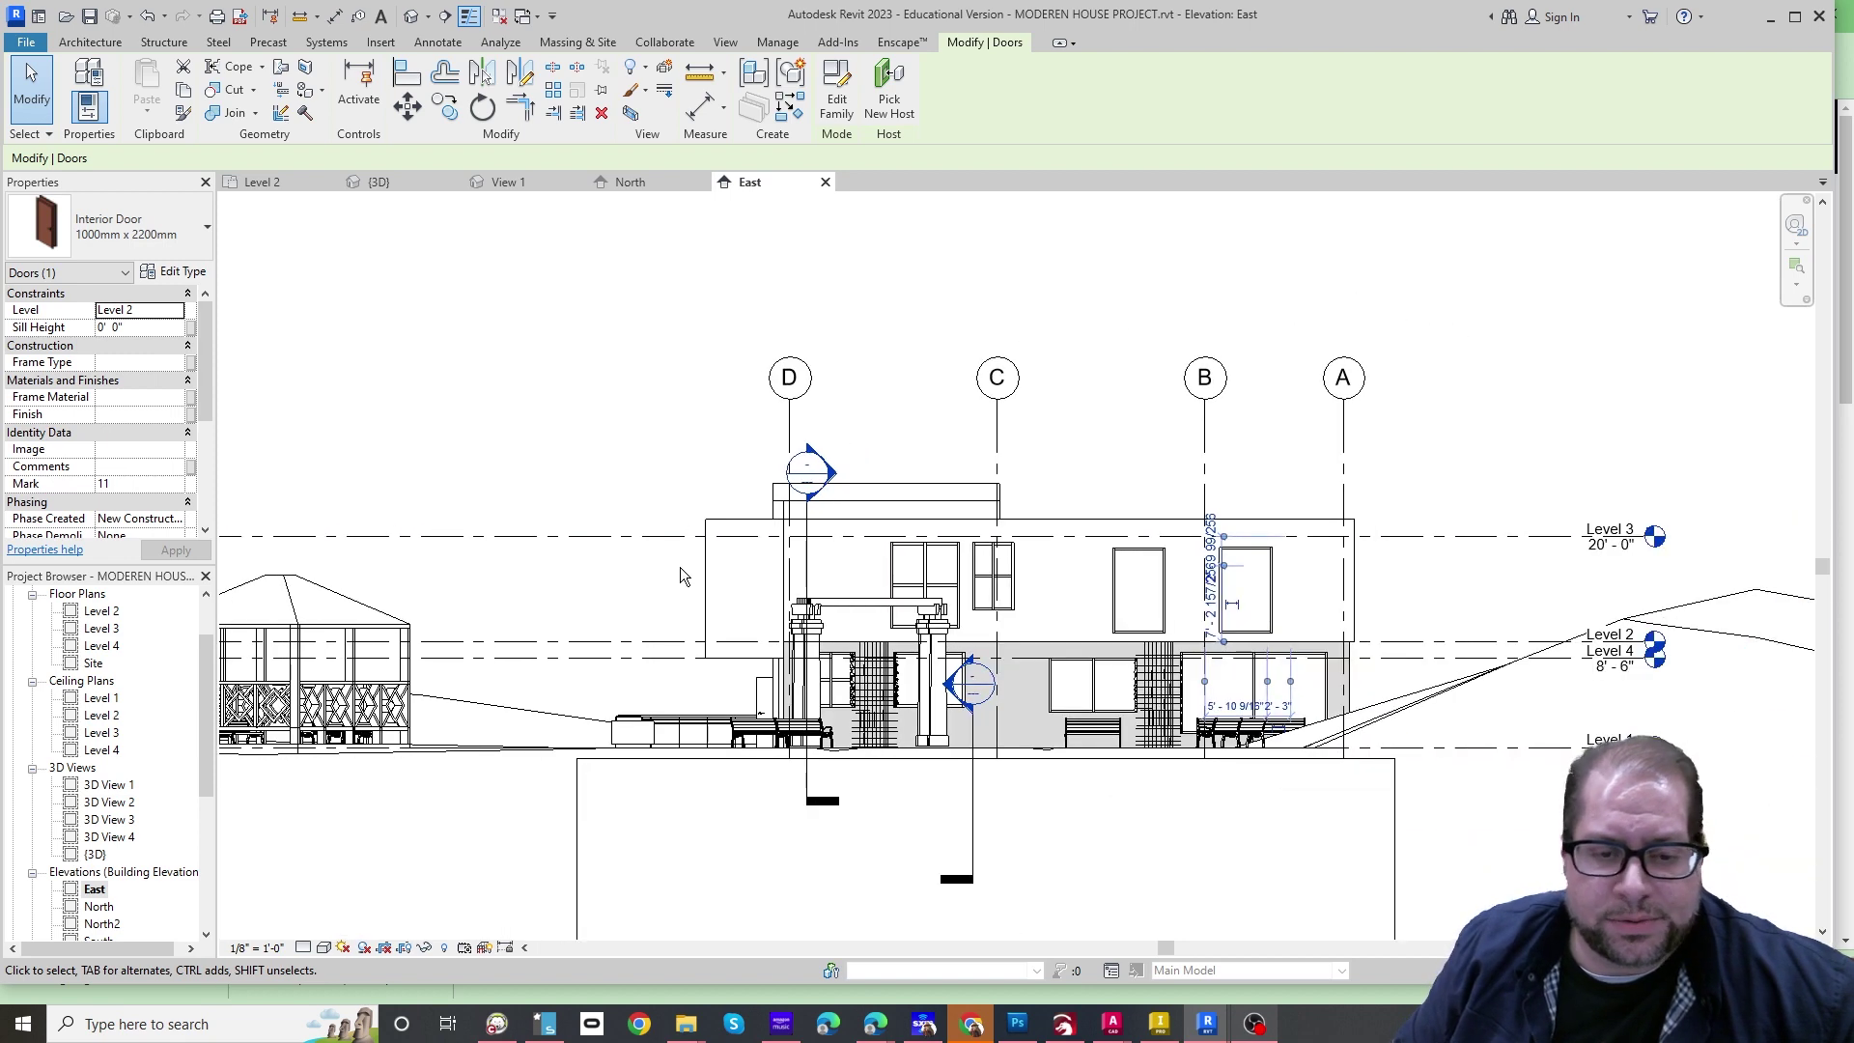
middle_click_drag(559, 530, 611, 550)
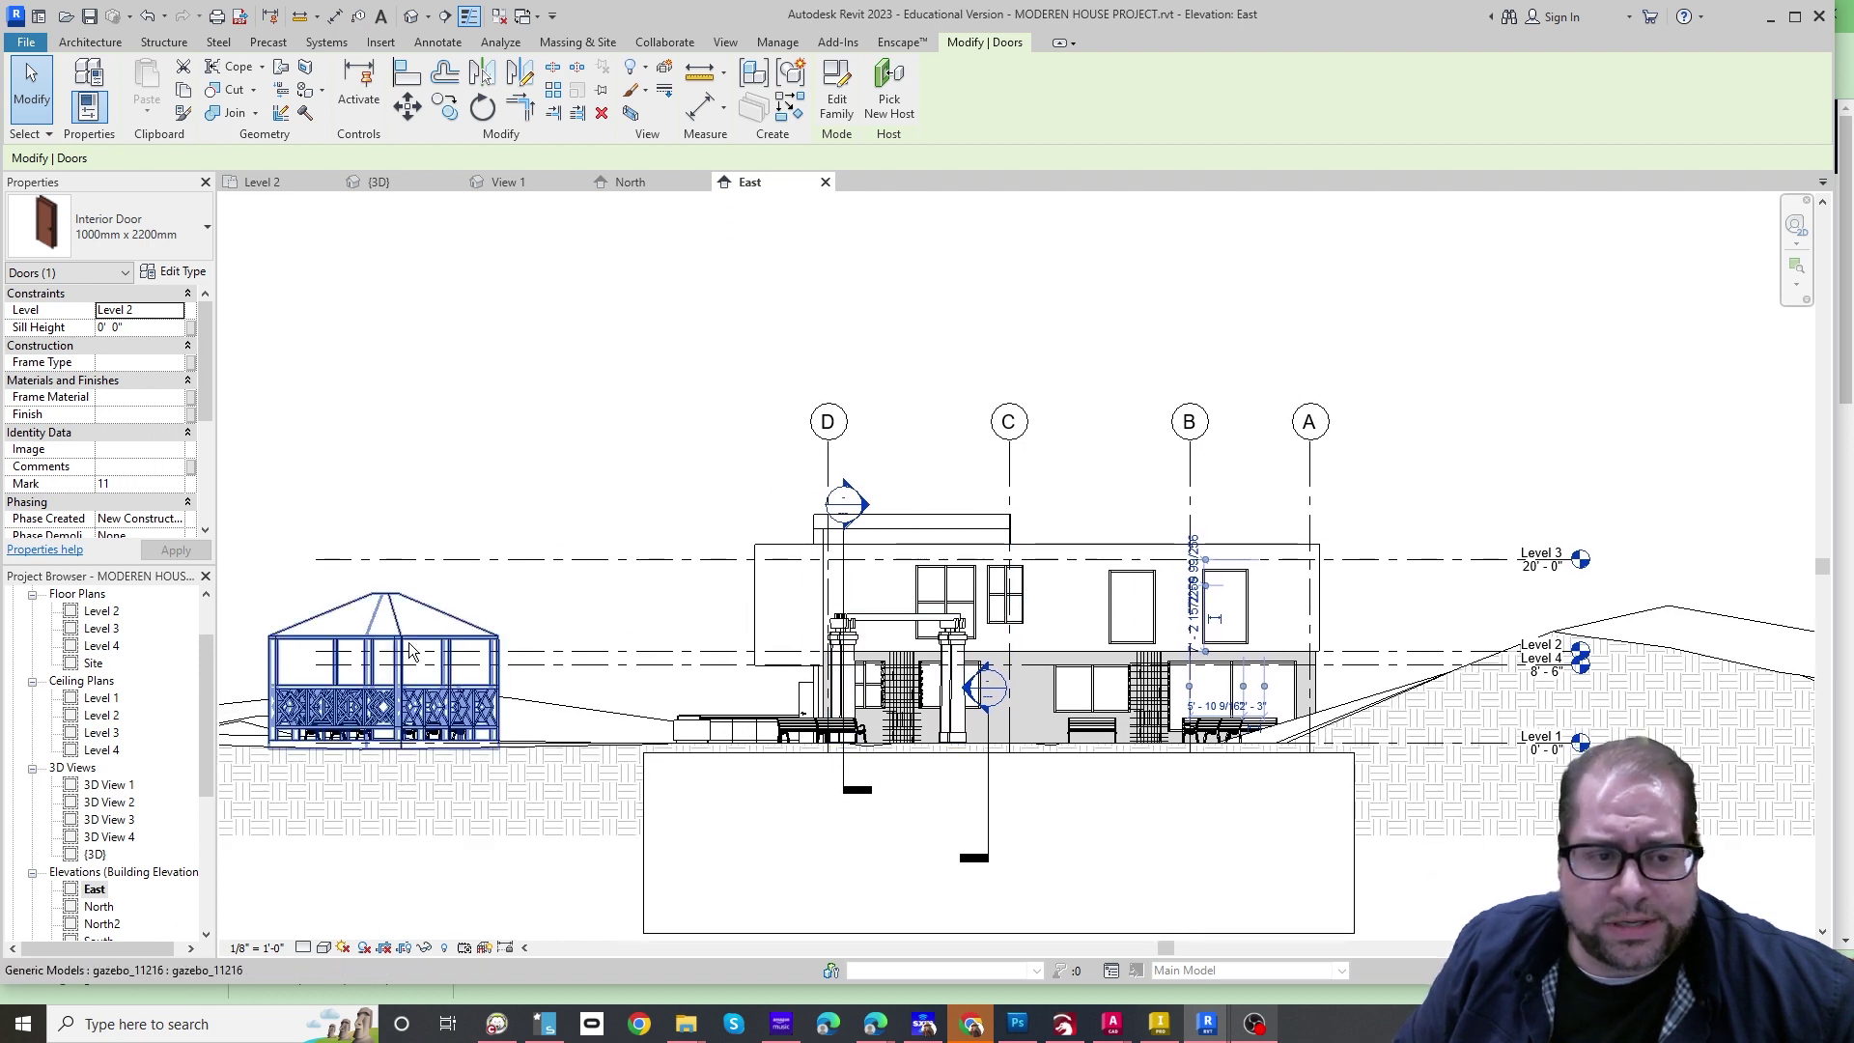
Inspect the properties of the gazebo, the upper-floor wall and a window mullion in the East elevation.
left_click(500, 654)
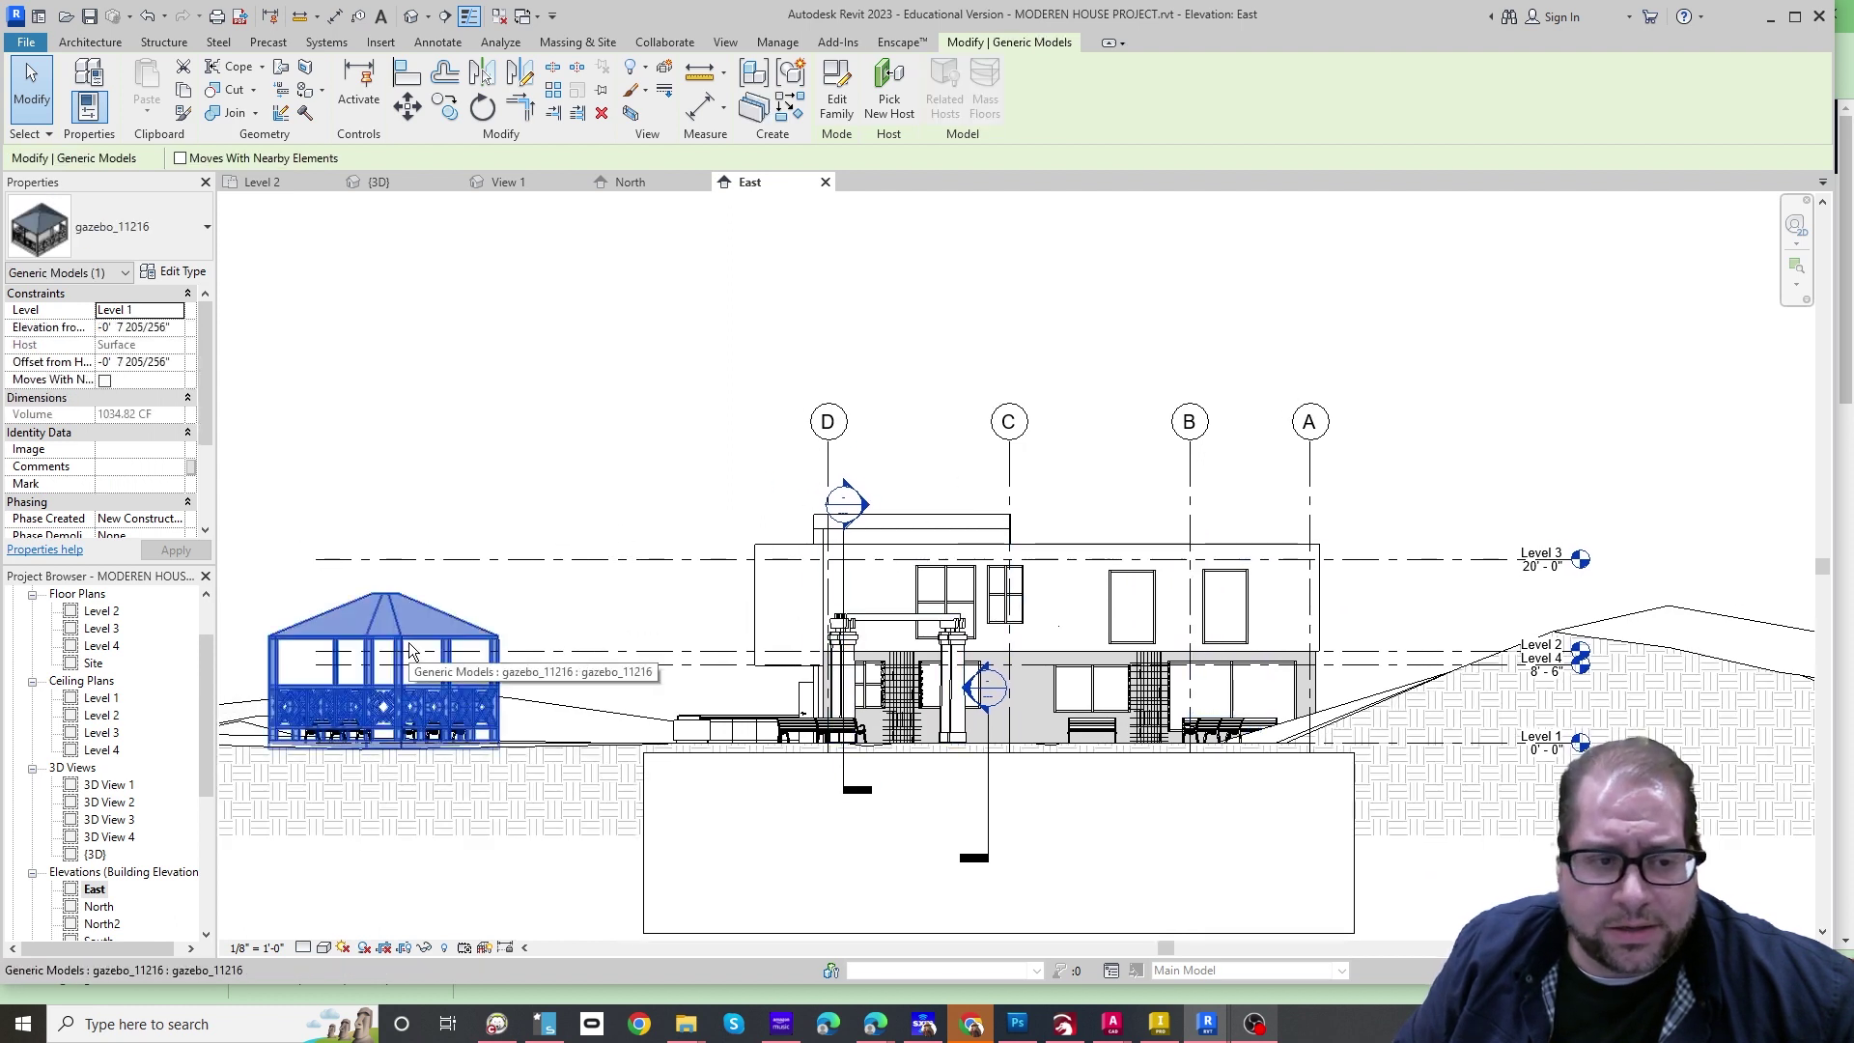
left_click(953, 577)
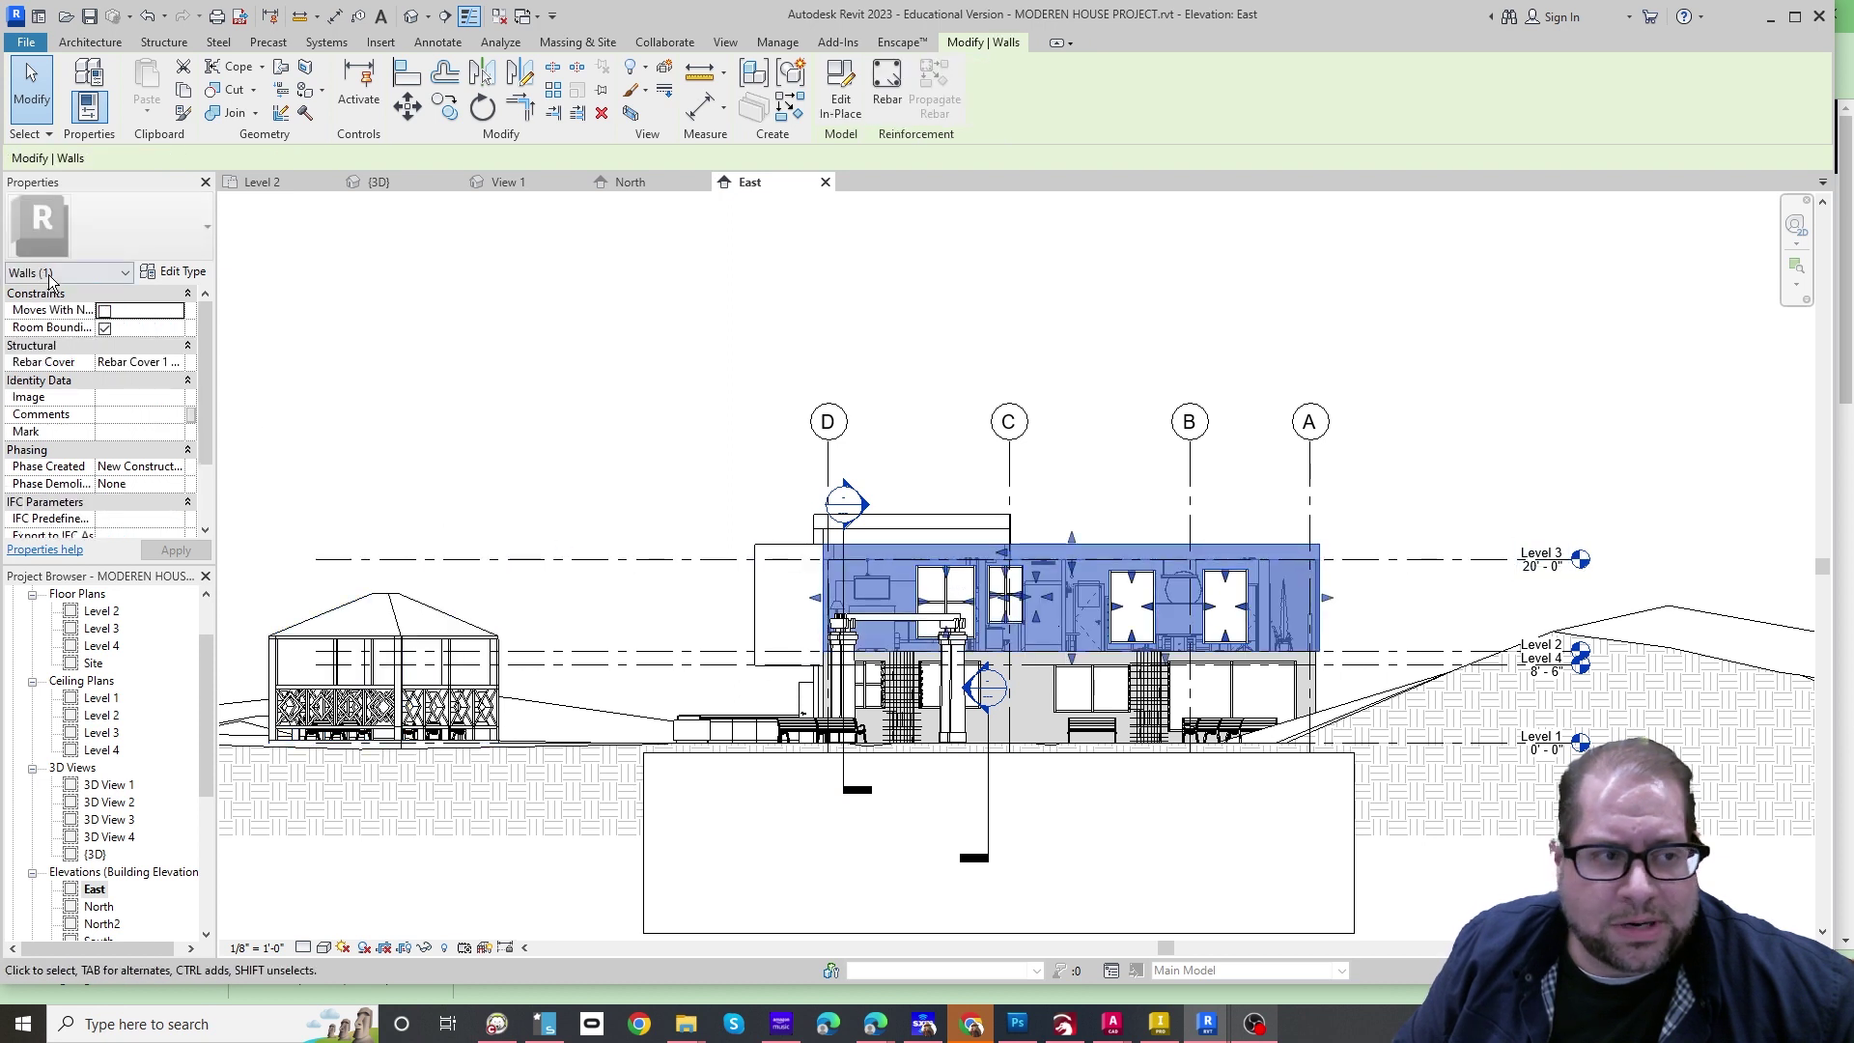
left_click(950, 610)
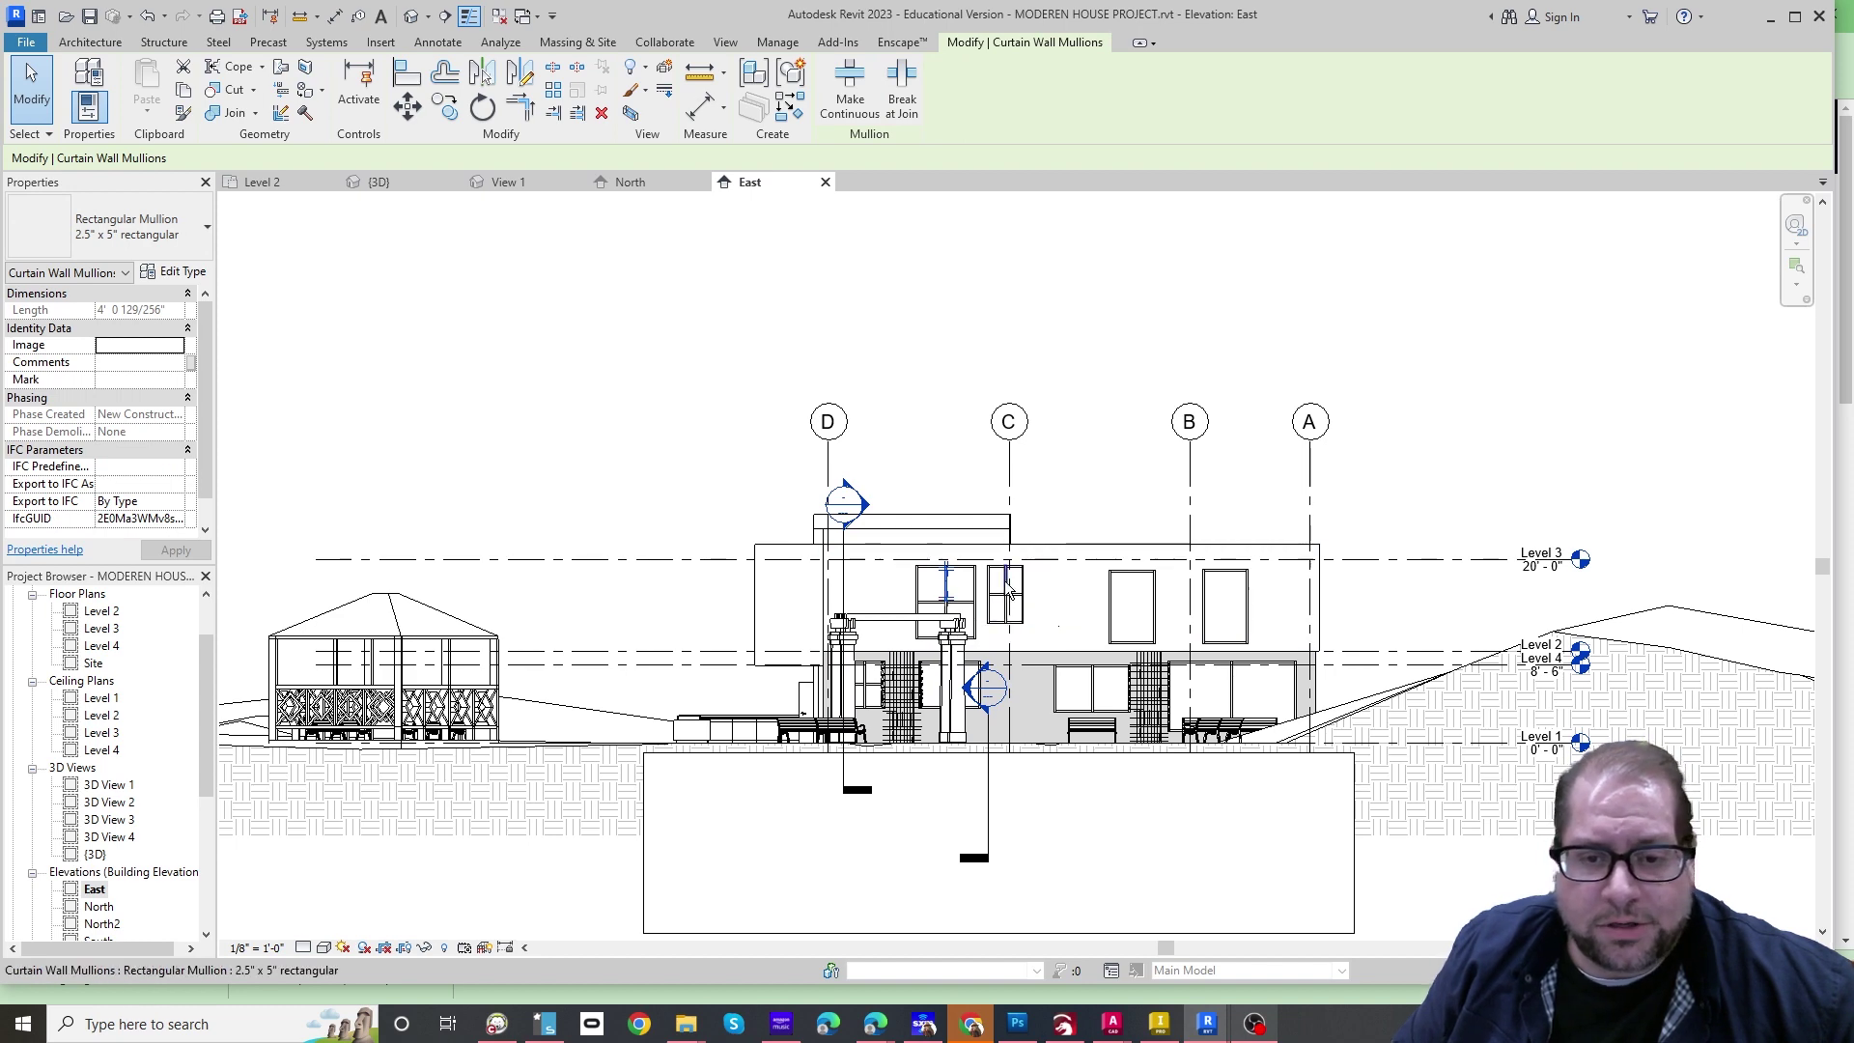
scroll(1005, 582, "down", 1)
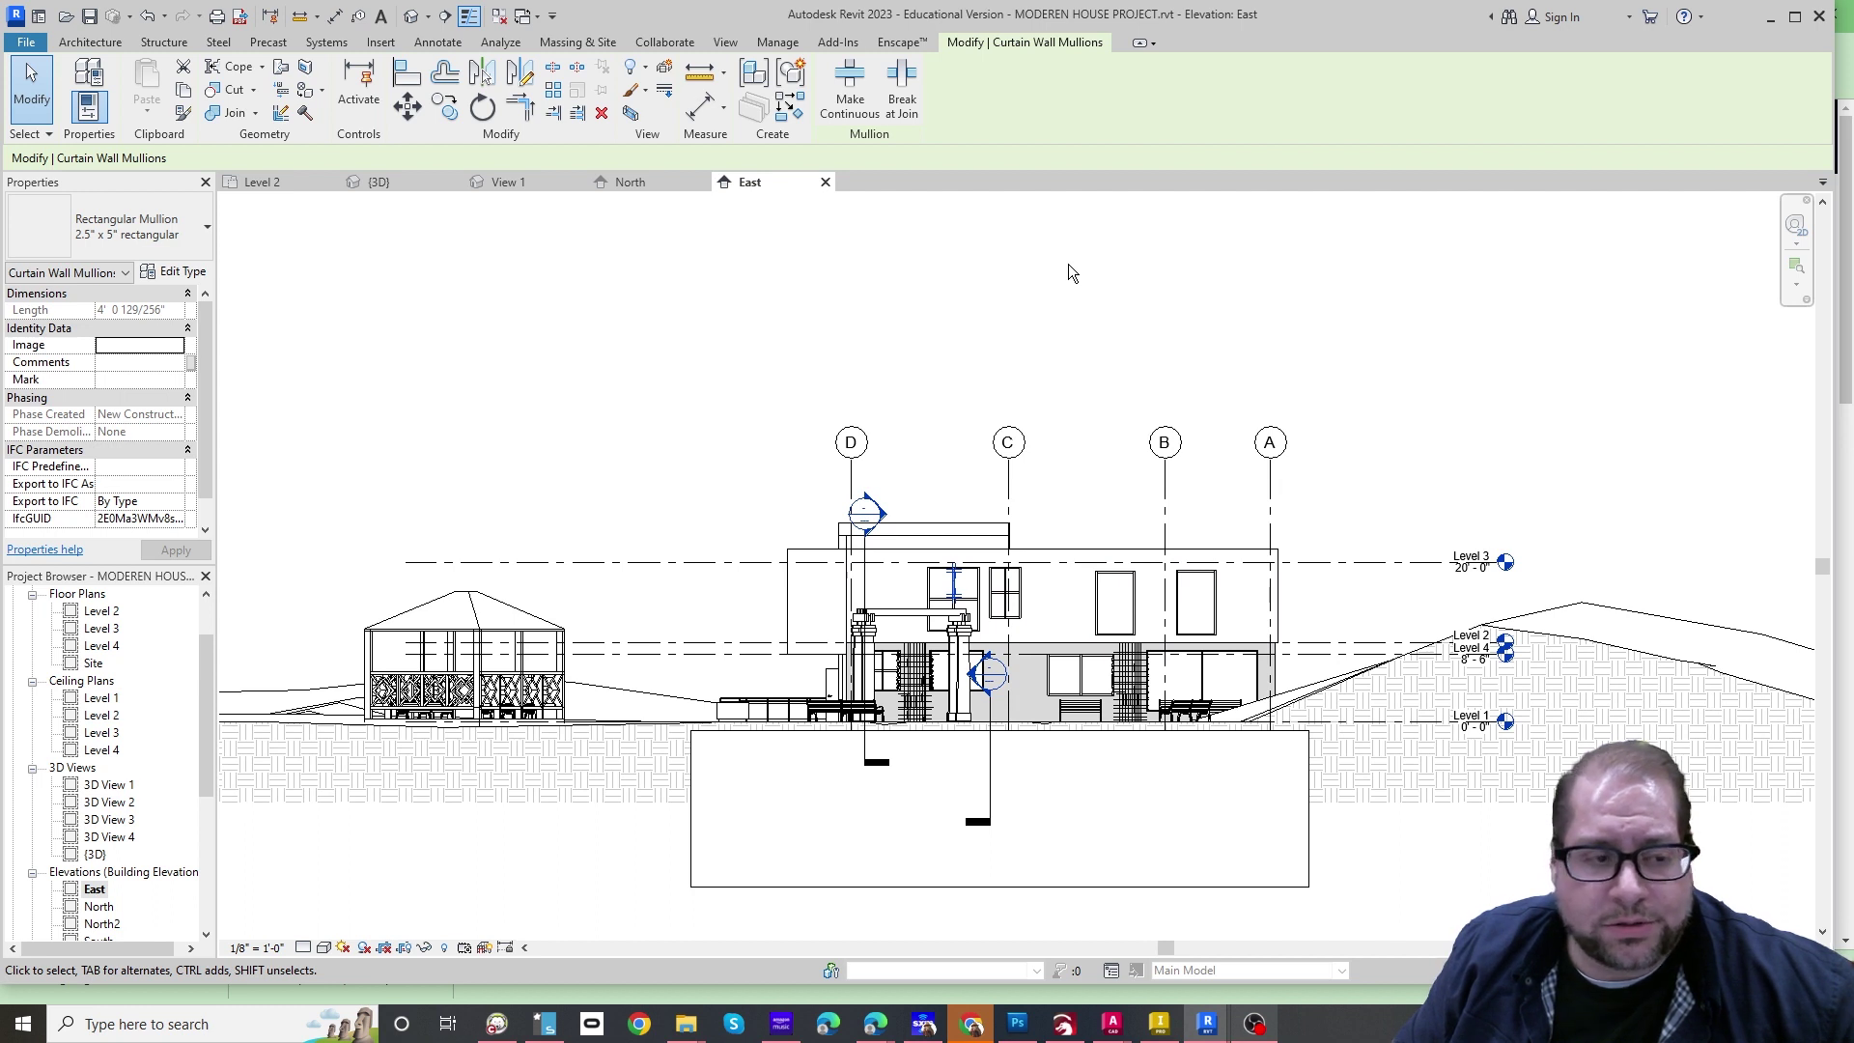
Open the {3D} view and select the fan palm beside the house's front entrance.
left_click(390, 182)
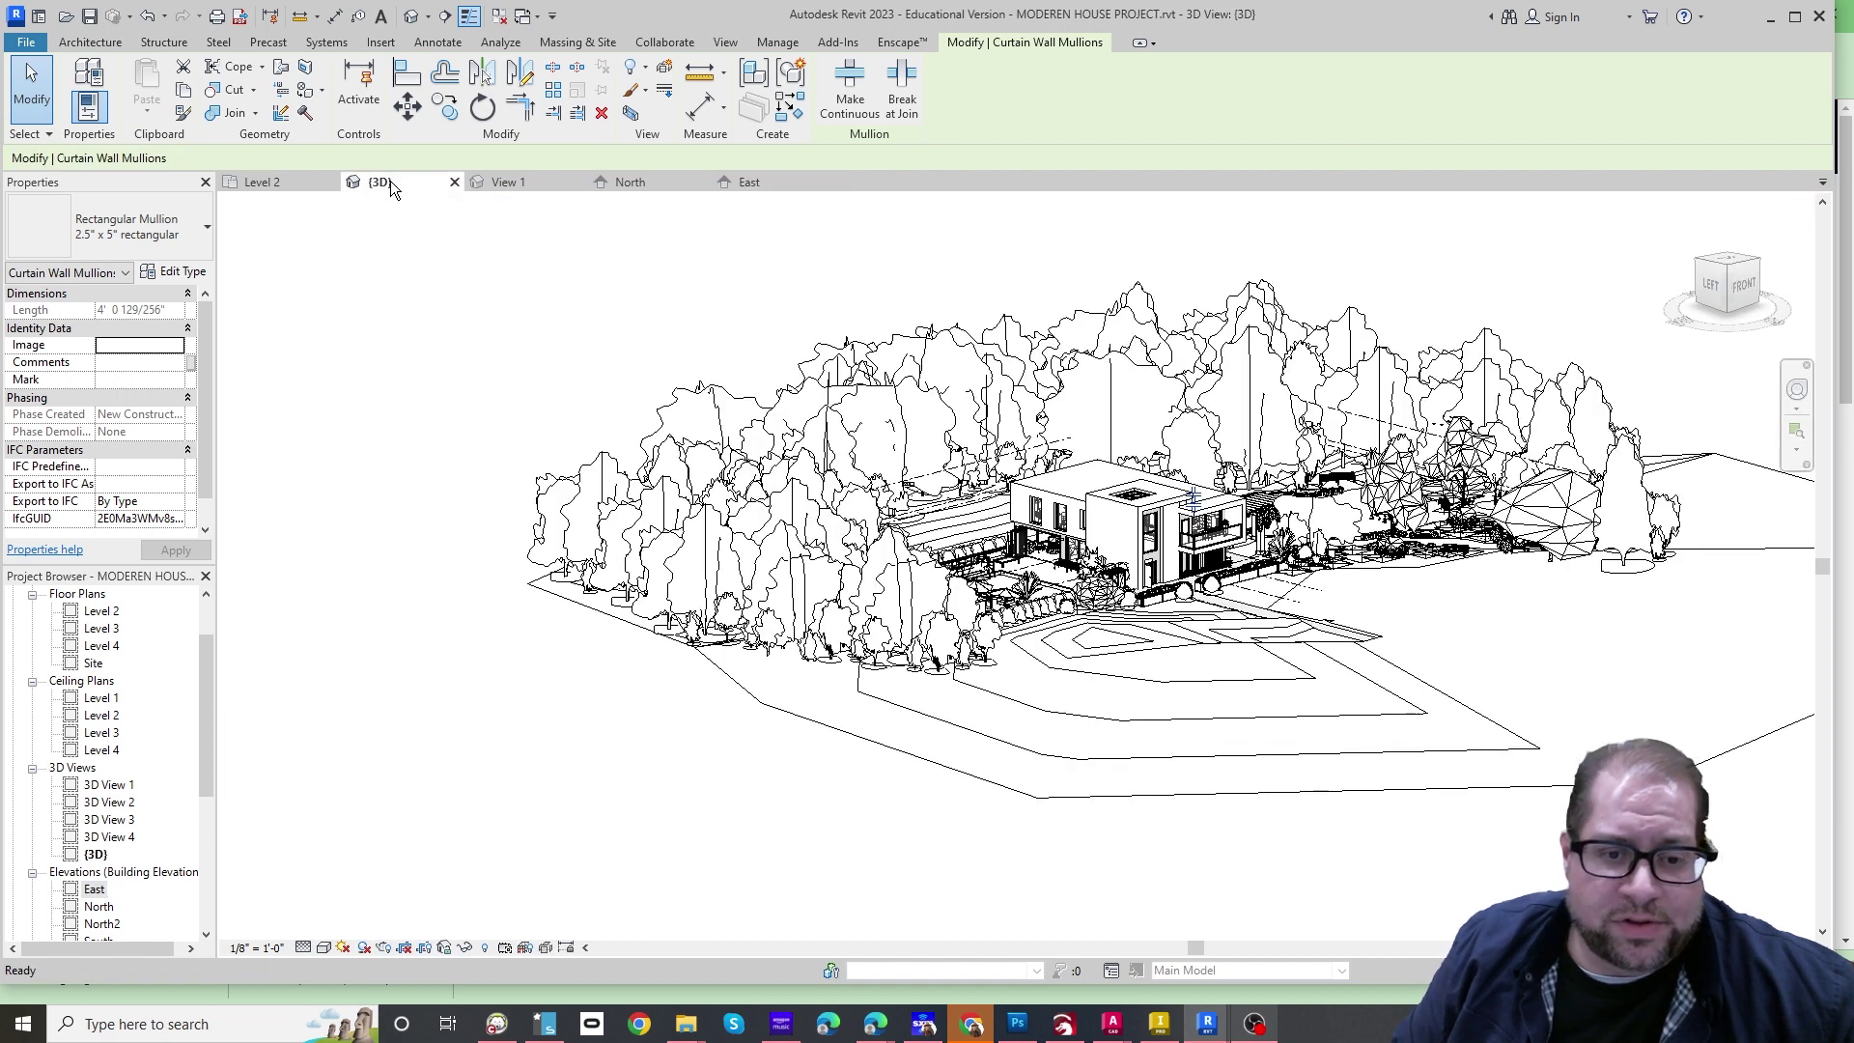
scroll(1545, 526, "up", 4)
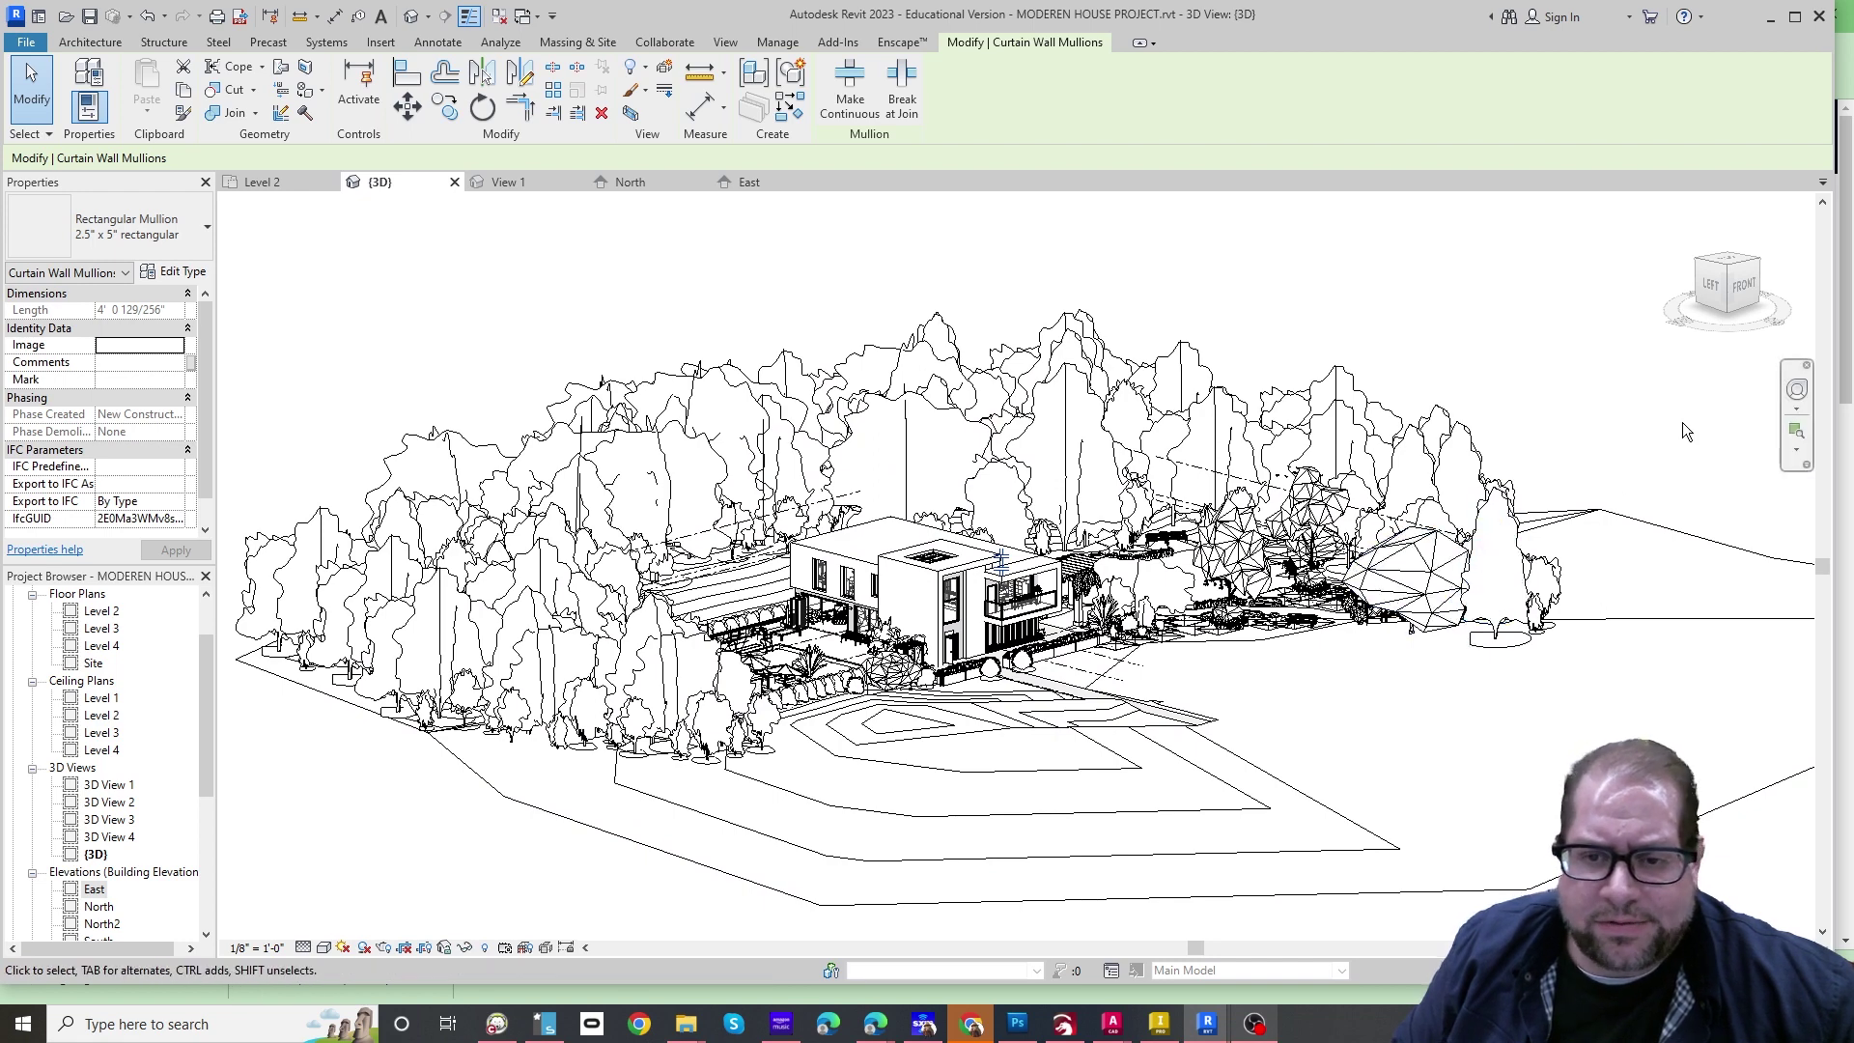
scroll(1021, 661, "up", 1)
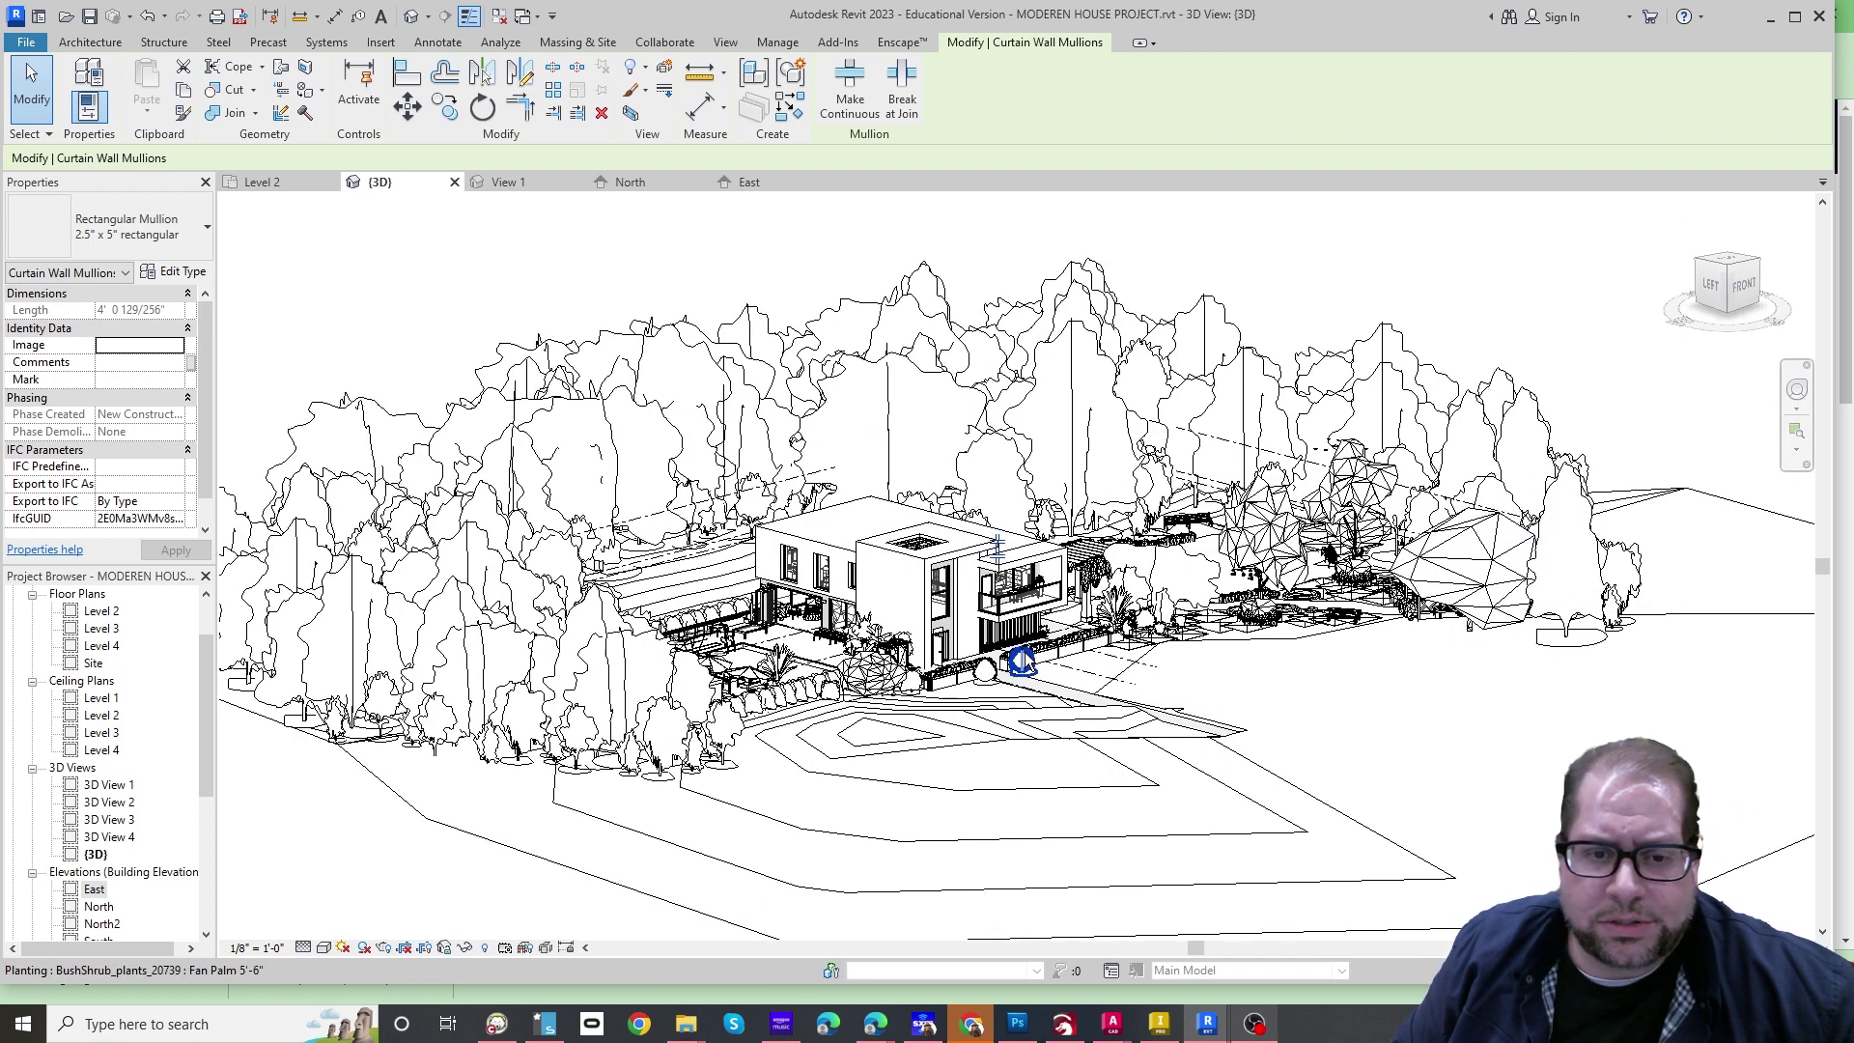
scroll(1021, 661, "up", 1)
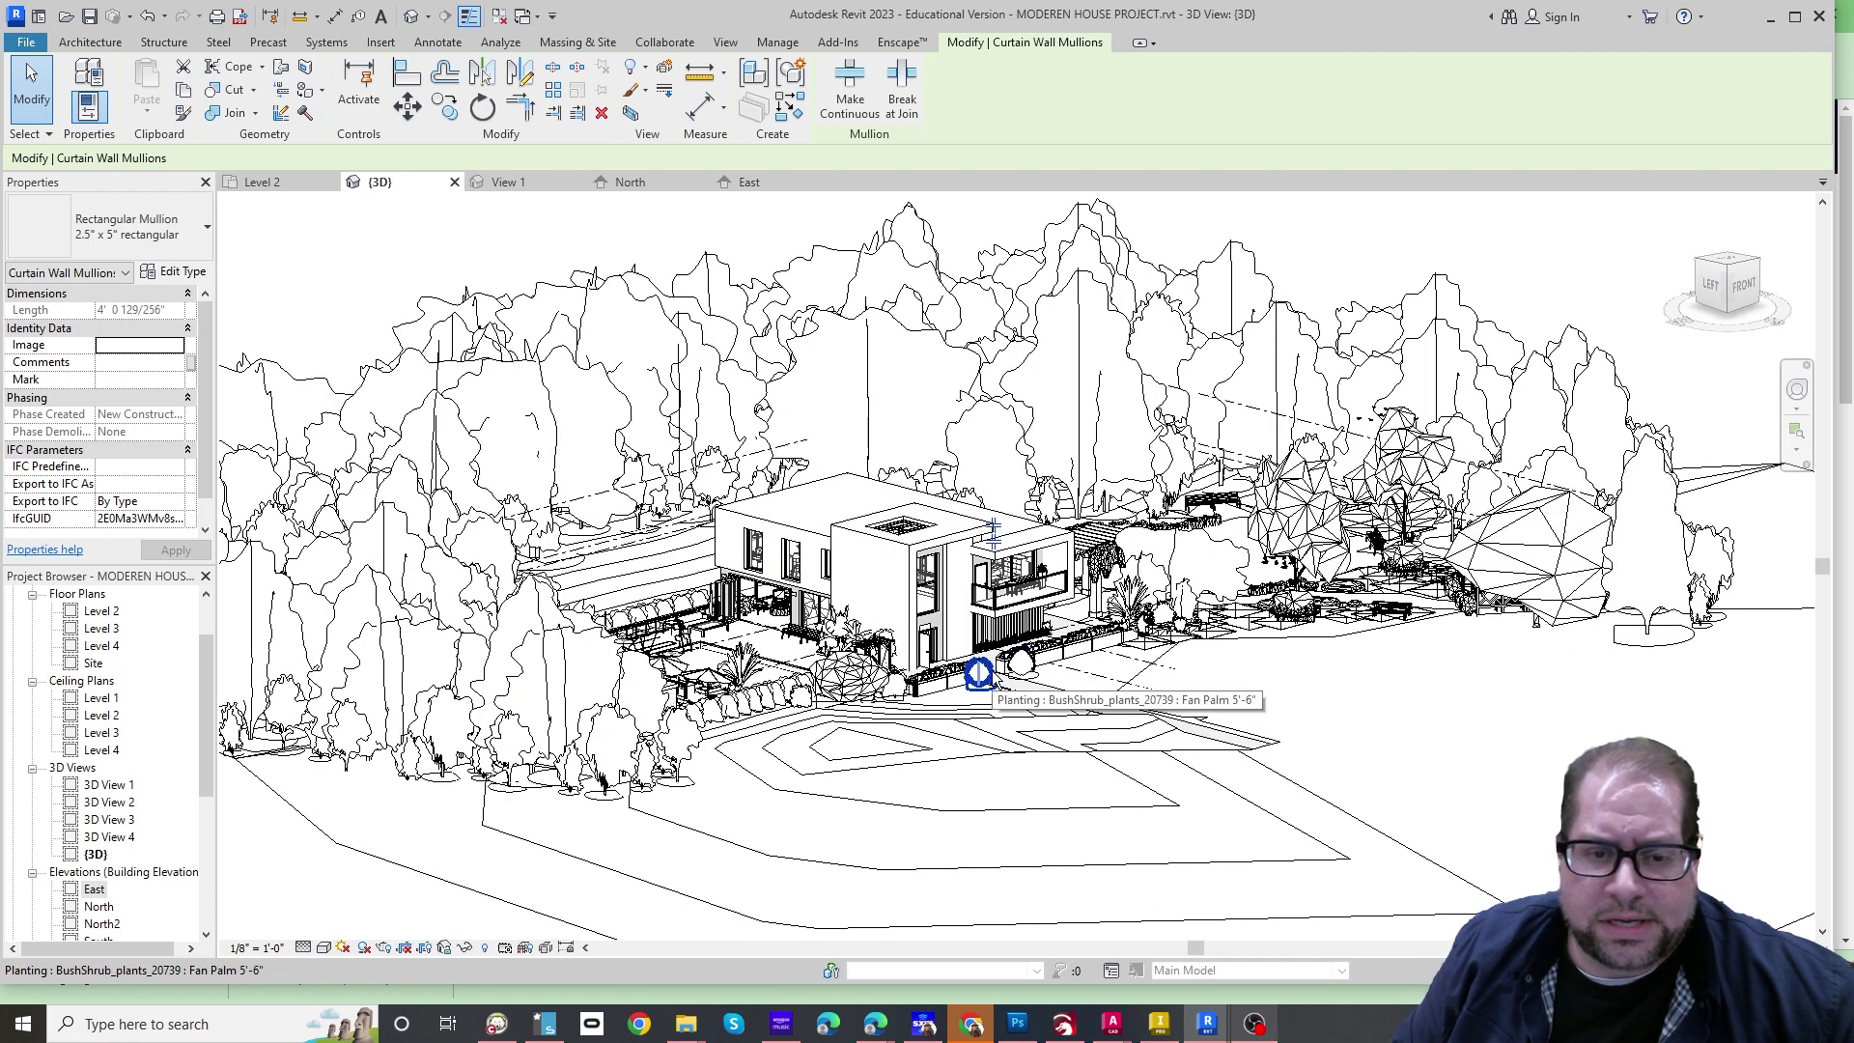
left_click(995, 682)
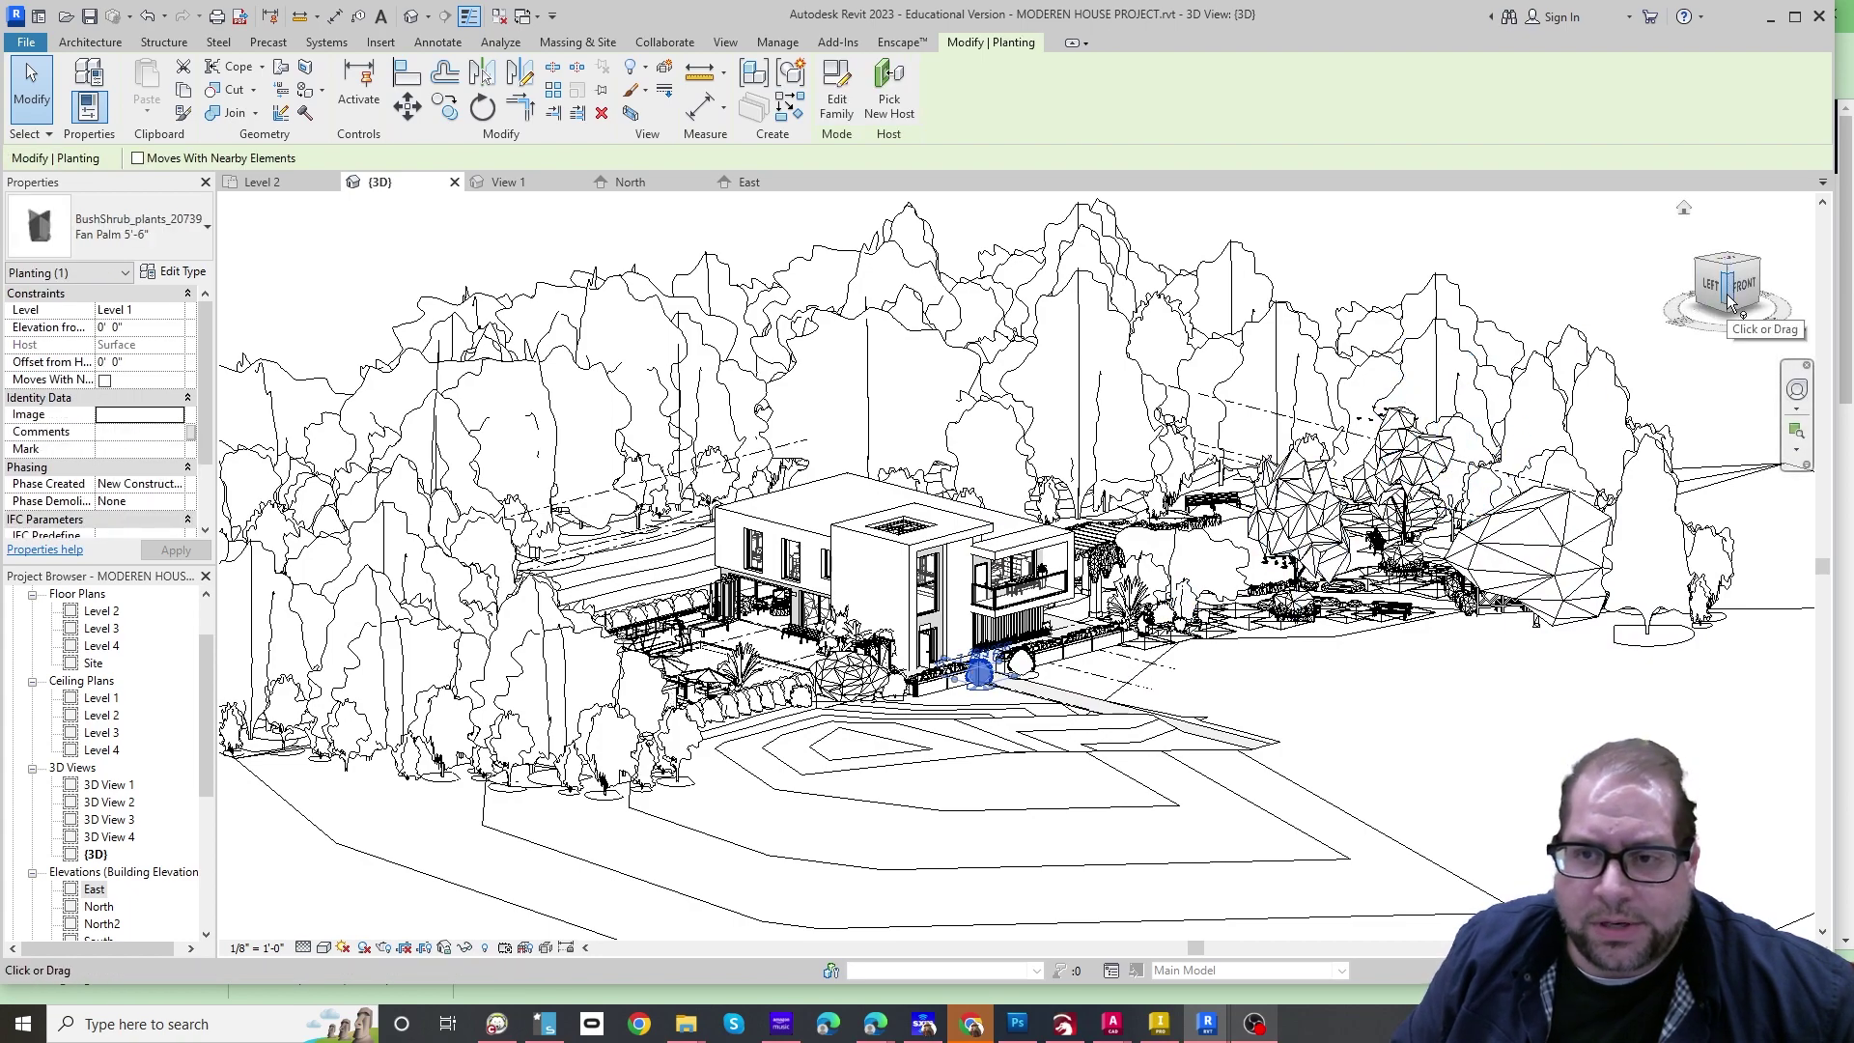
Examine the pool terrace and the front entrance of the house from above in the 3D view.
mouse_move(1728, 301)
left_mouse_down()
mouse_move(1407, 317)
mouse_move(1728, 320)
left_mouse_up()
scroll(997, 539, "up", 1)
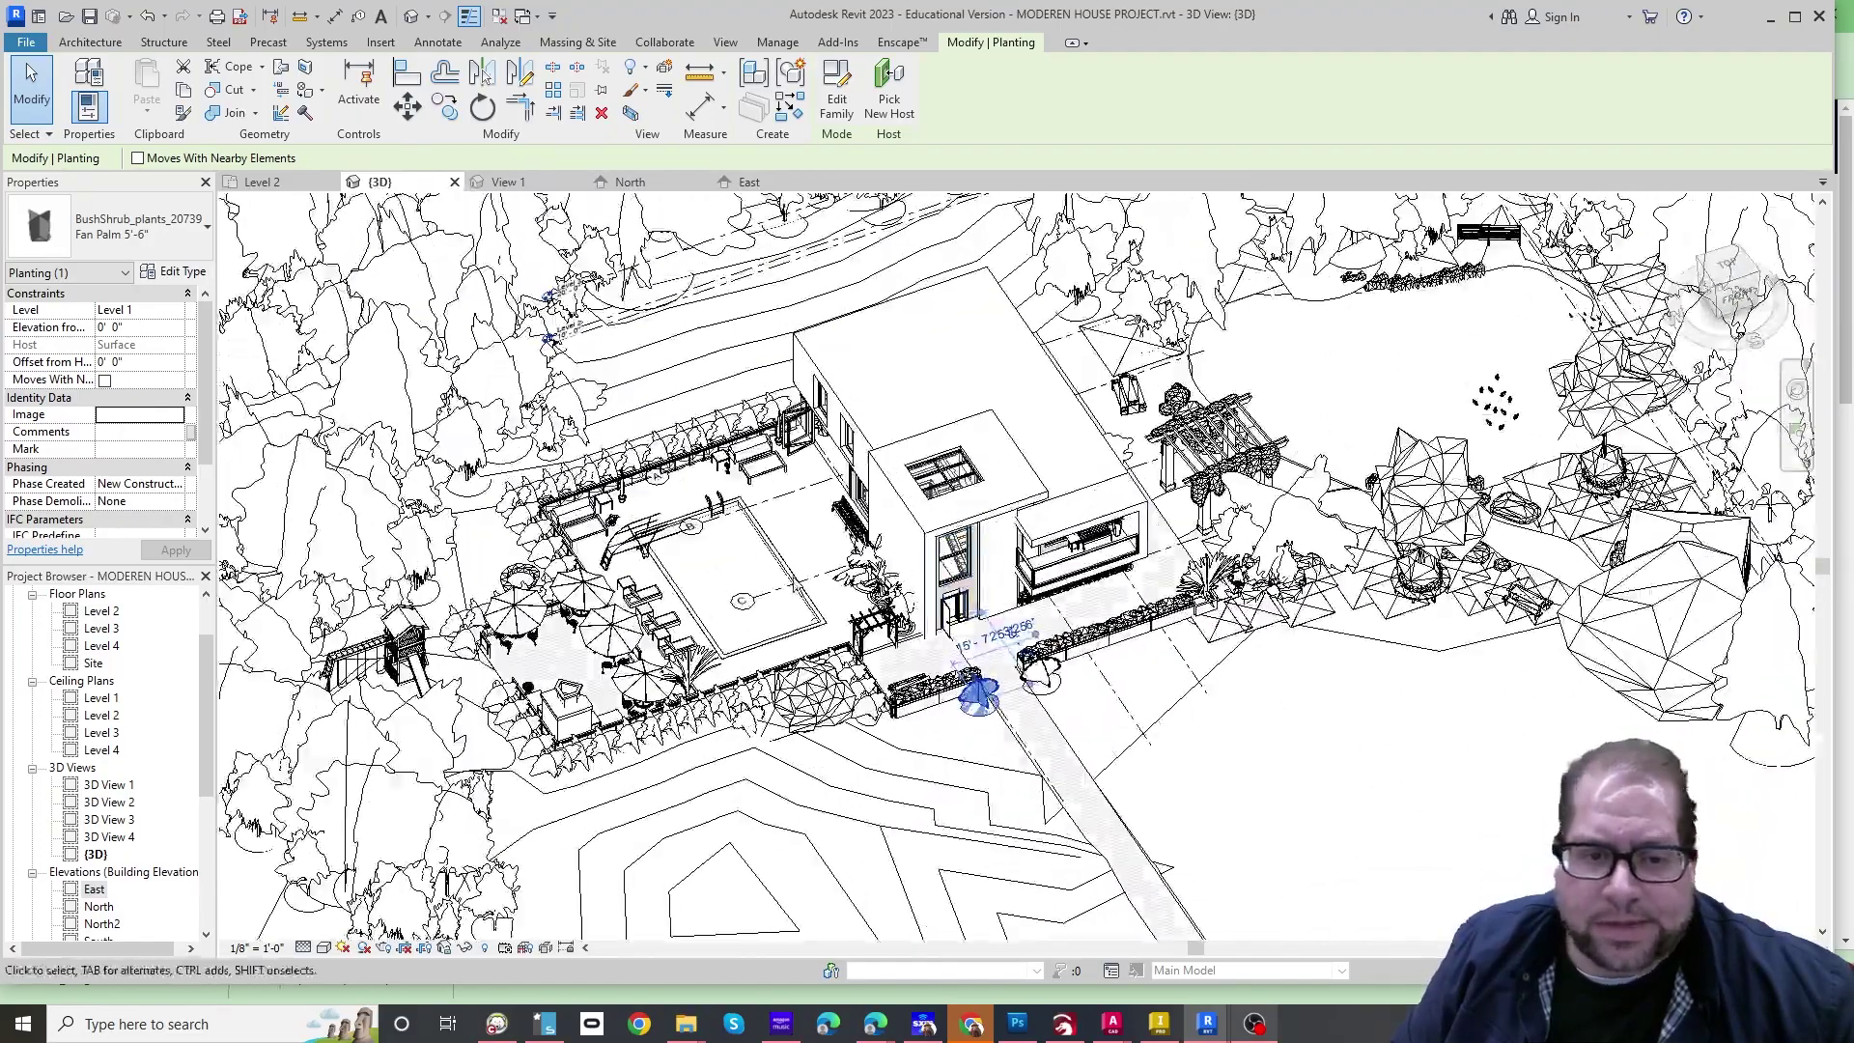
scroll(664, 591, "up", 6)
middle_click_drag(663, 591, 949, 782)
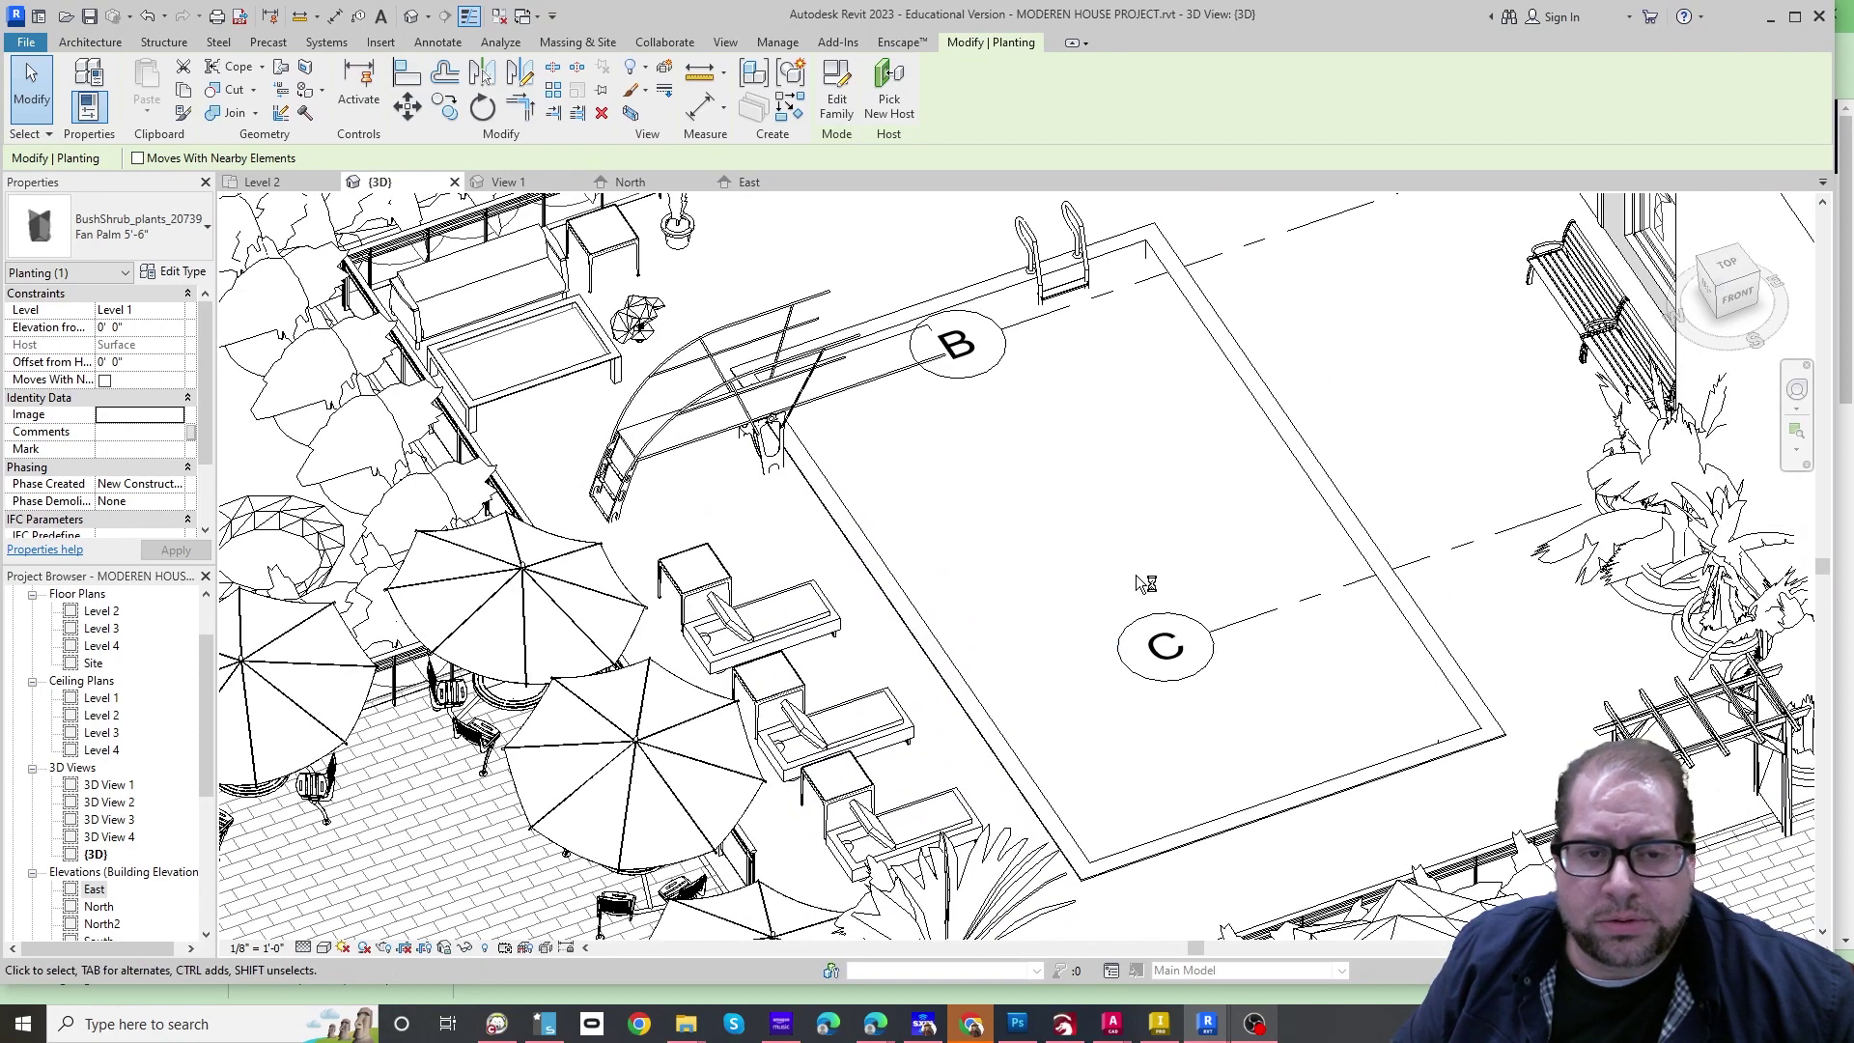
scroll(1136, 575, "down", 1)
middle_click_drag(1299, 636, 777, 618)
scroll(1023, 693, "down", 1)
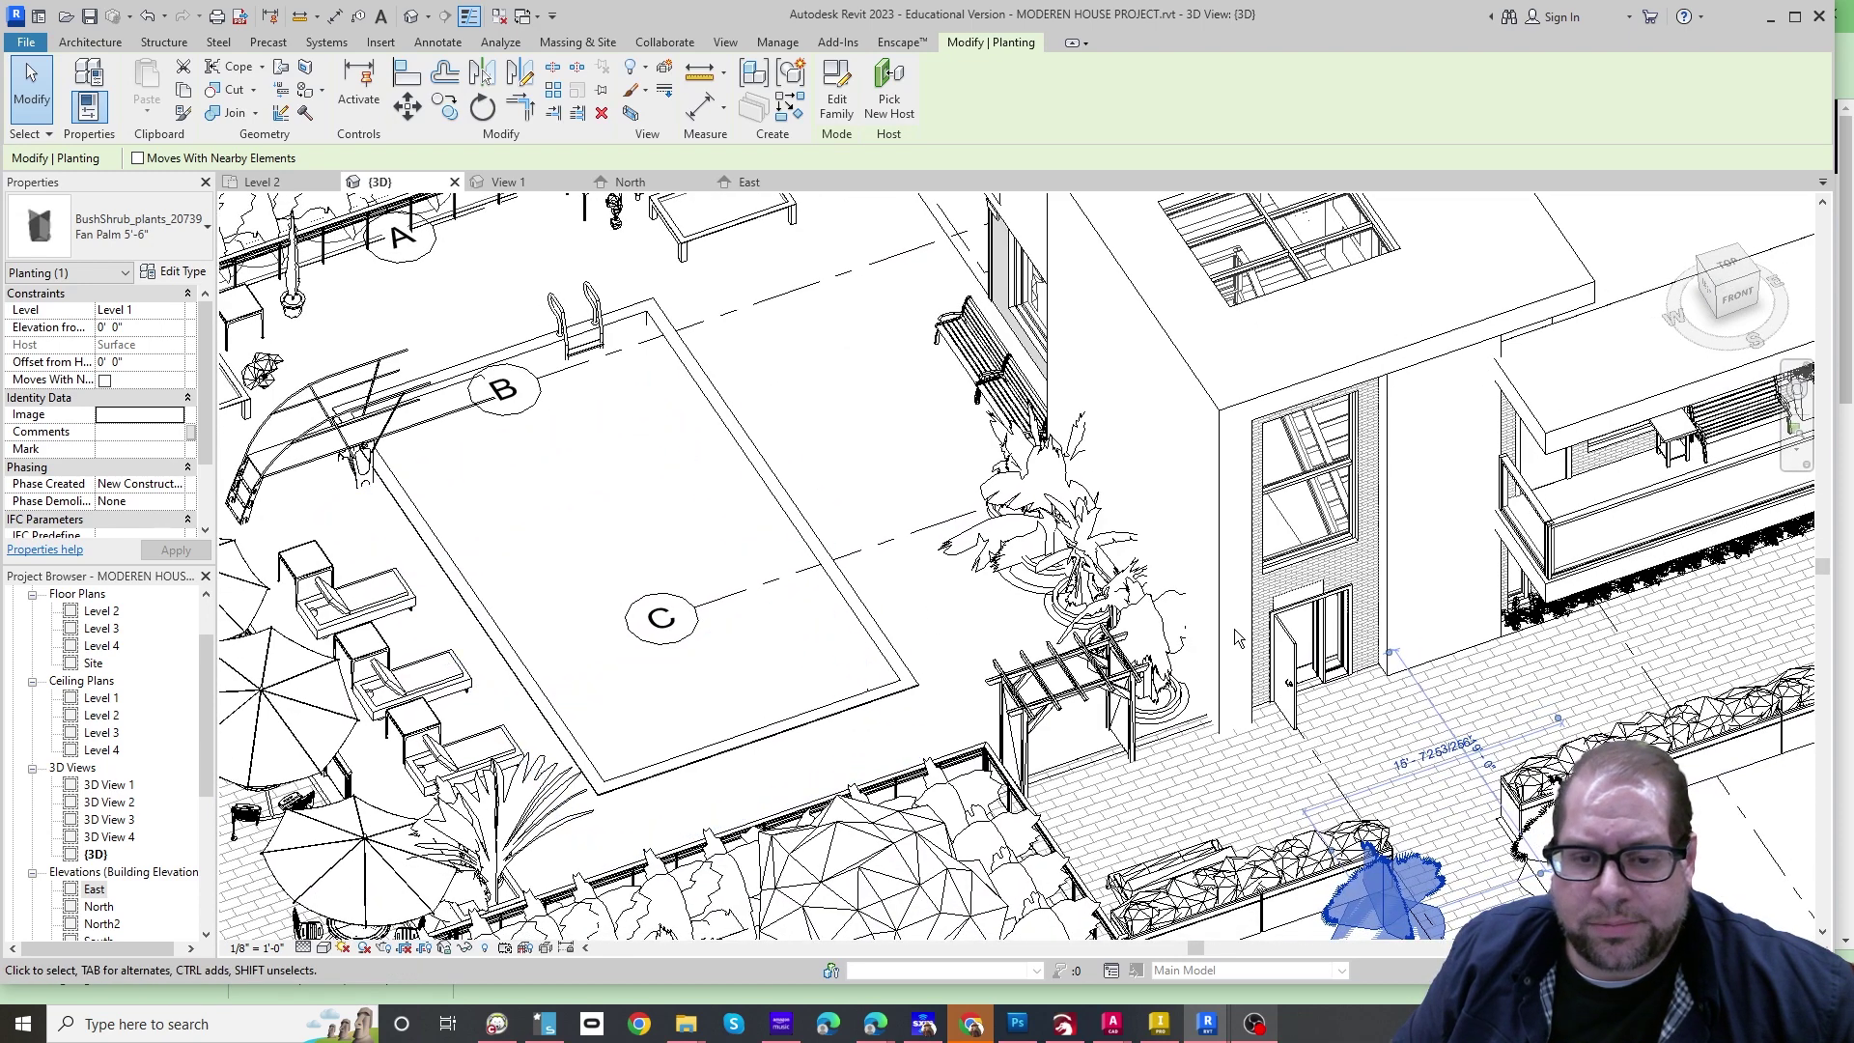
Examine the whole house with its pool terrace, pergolas and surrounding garden from above in the 3D view.
scroll(1235, 637, "down", 1)
scroll(1235, 637, "down", 1)
middle_click_drag(1236, 635, 1081, 688)
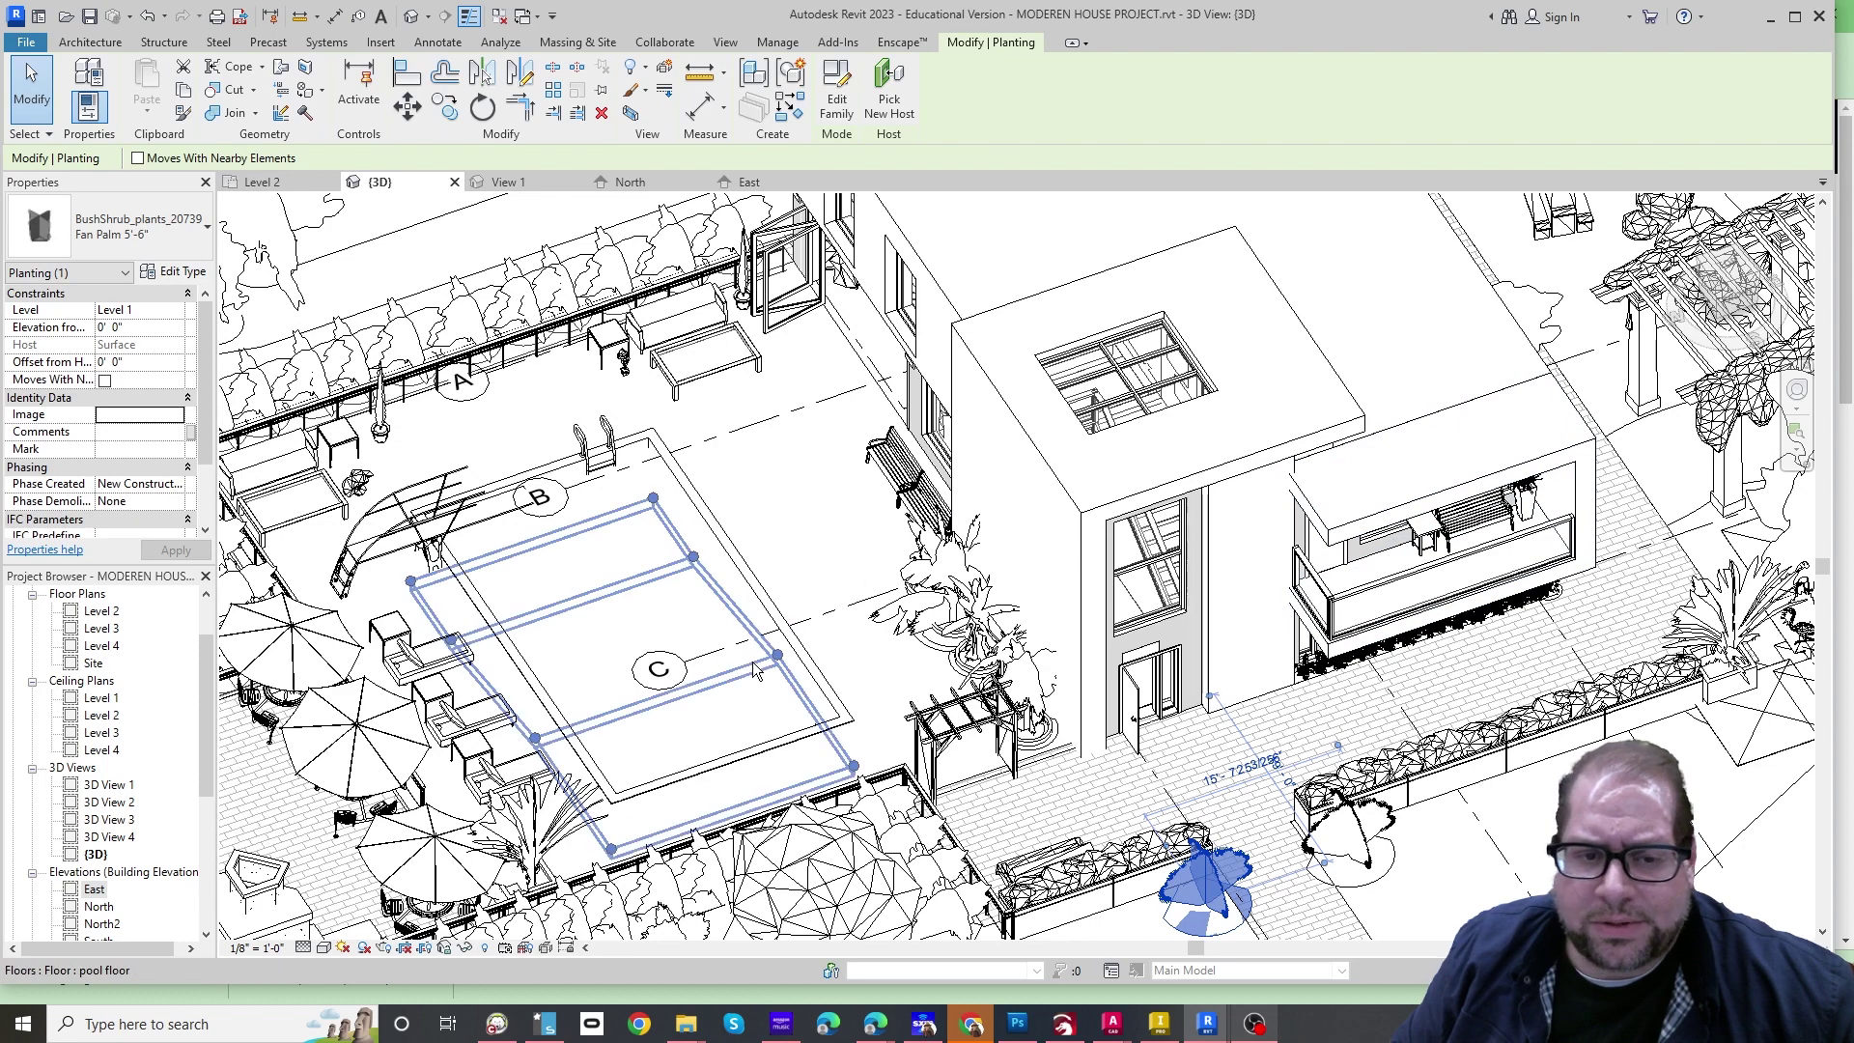
scroll(955, 632, "down", 1)
middle_click_drag(1202, 695, 1126, 634)
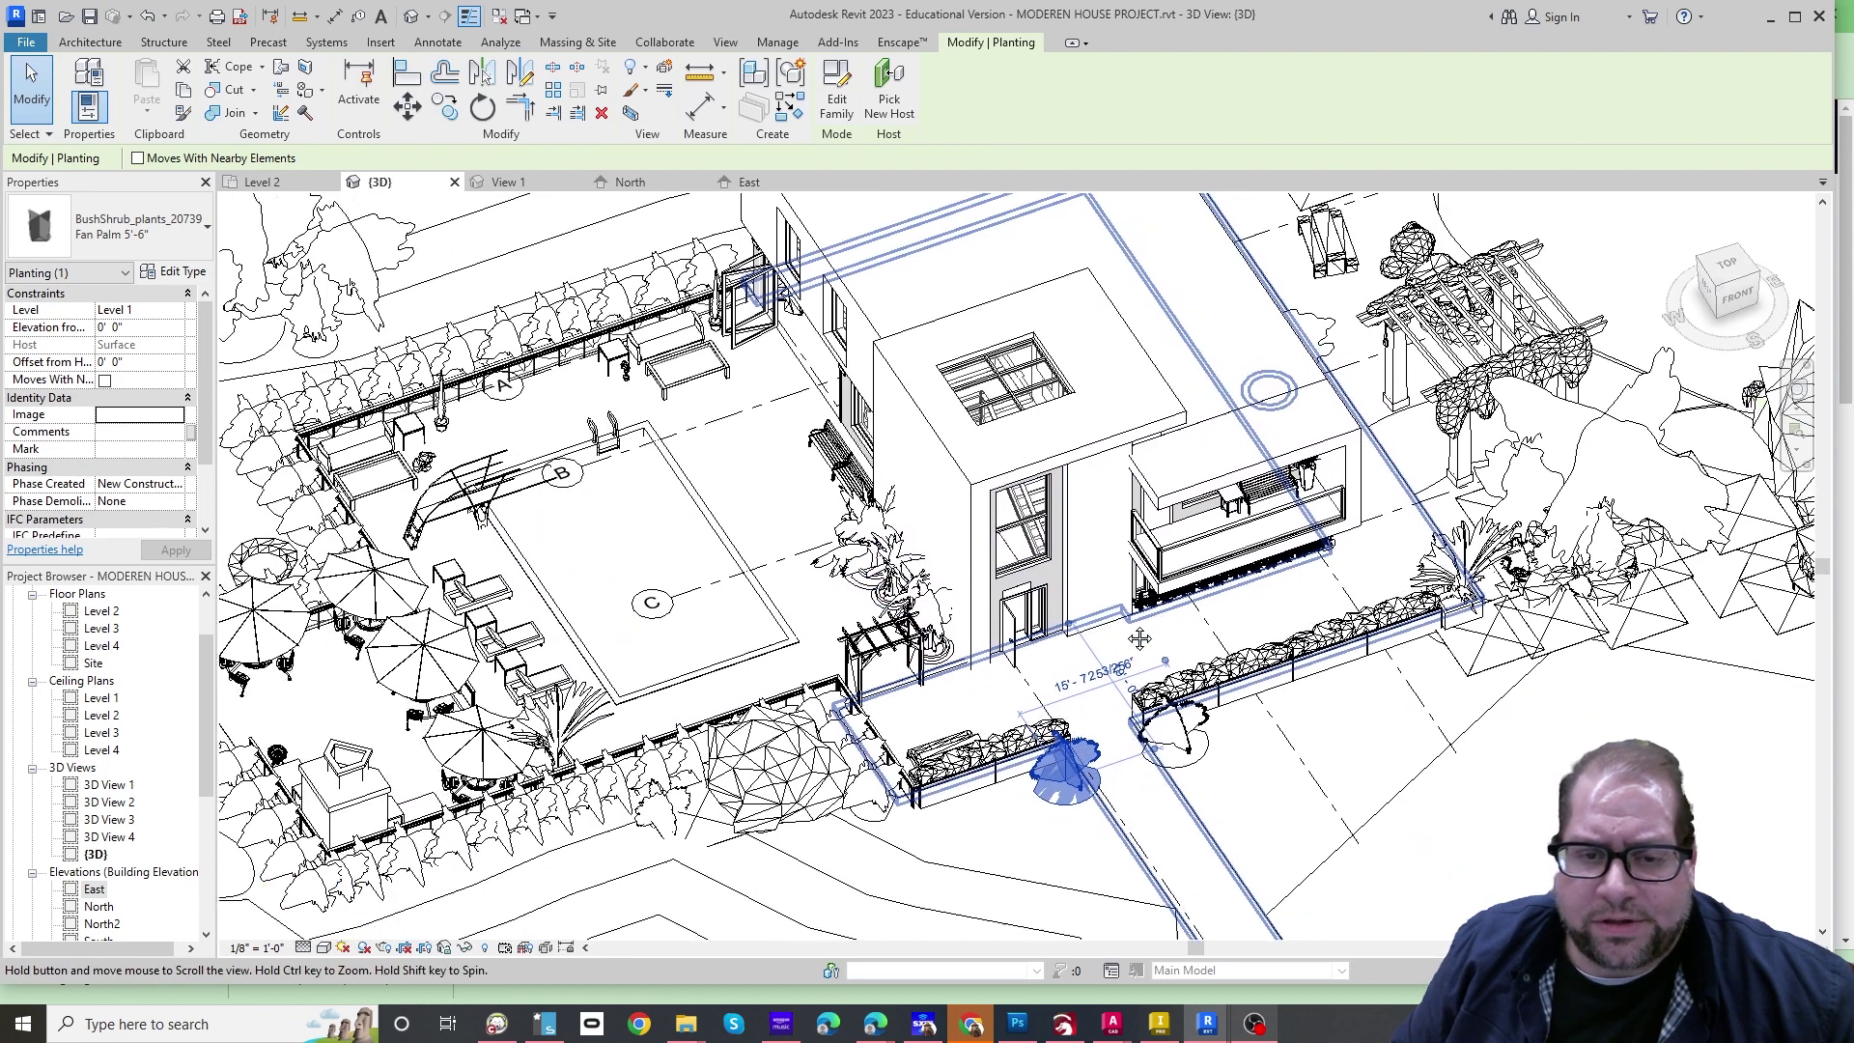
scroll(1182, 681, "down", 1)
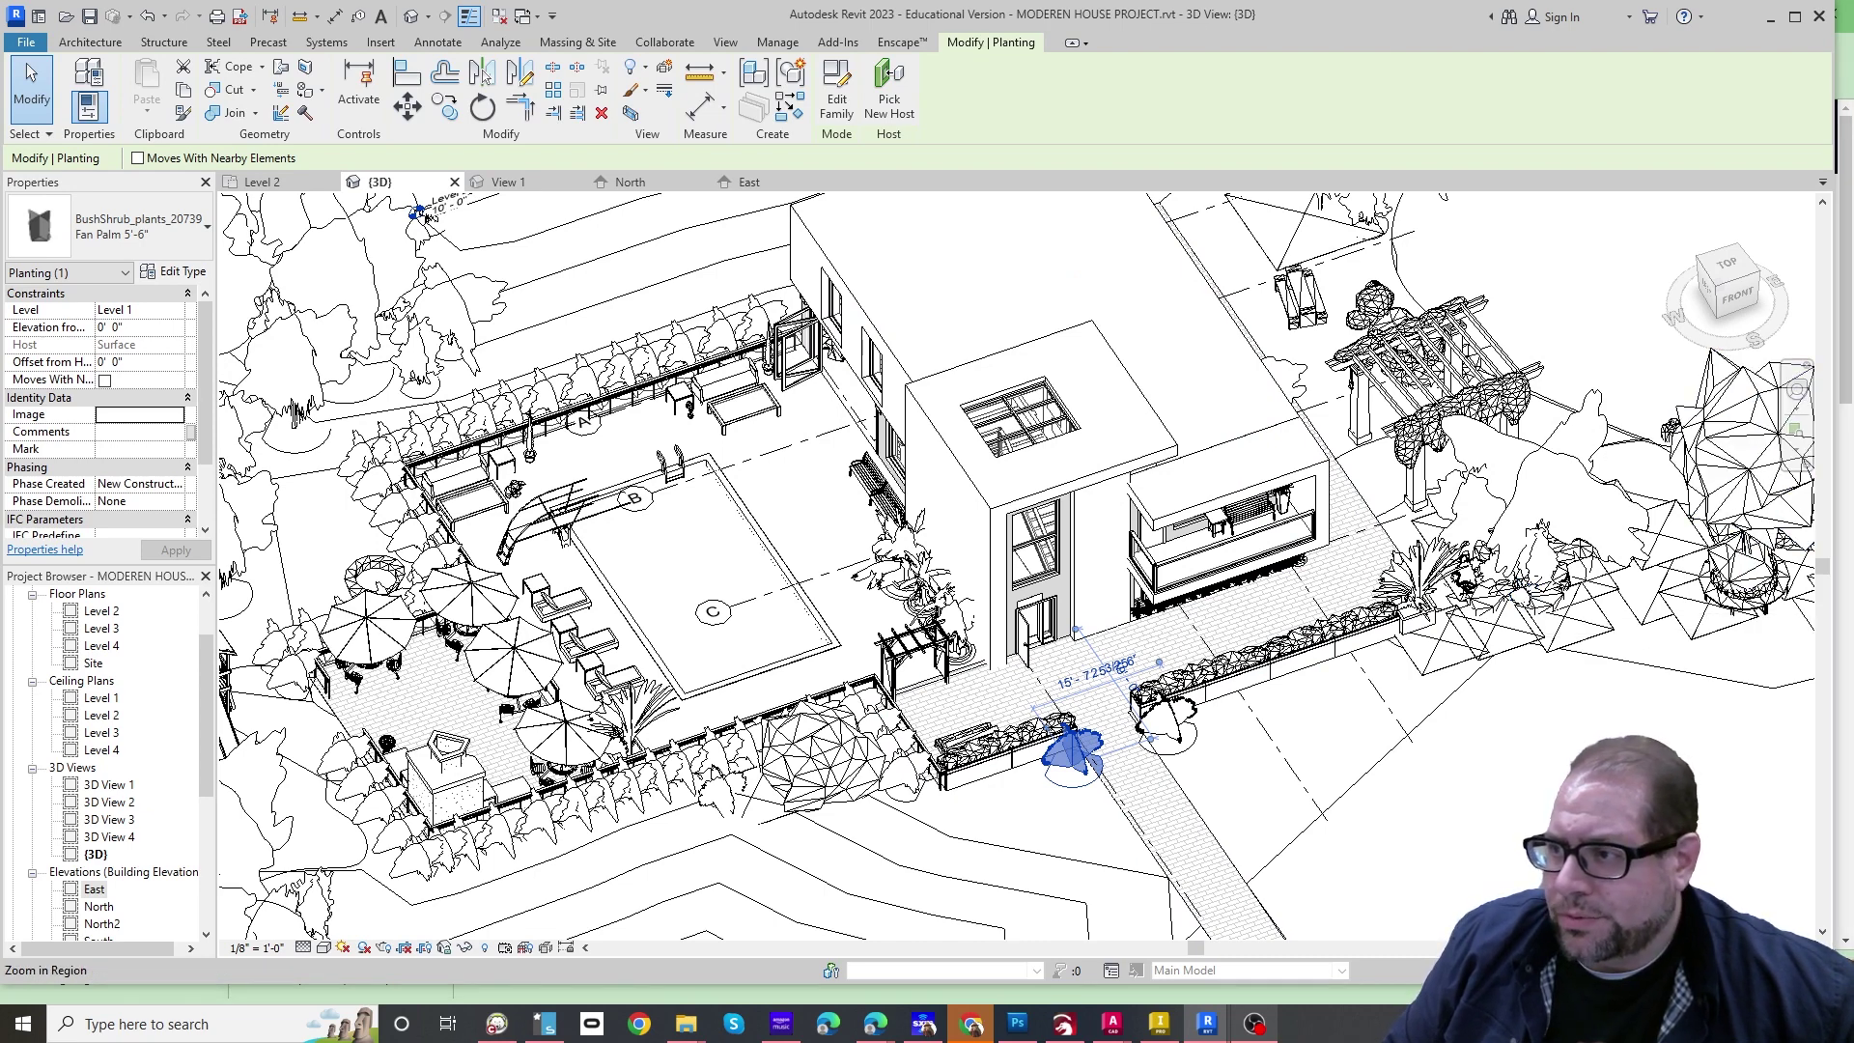
Bring the Enscape rendering of the project onto the screen and view the house's front facade.
left_click_drag(1852, 50, 915, 2)
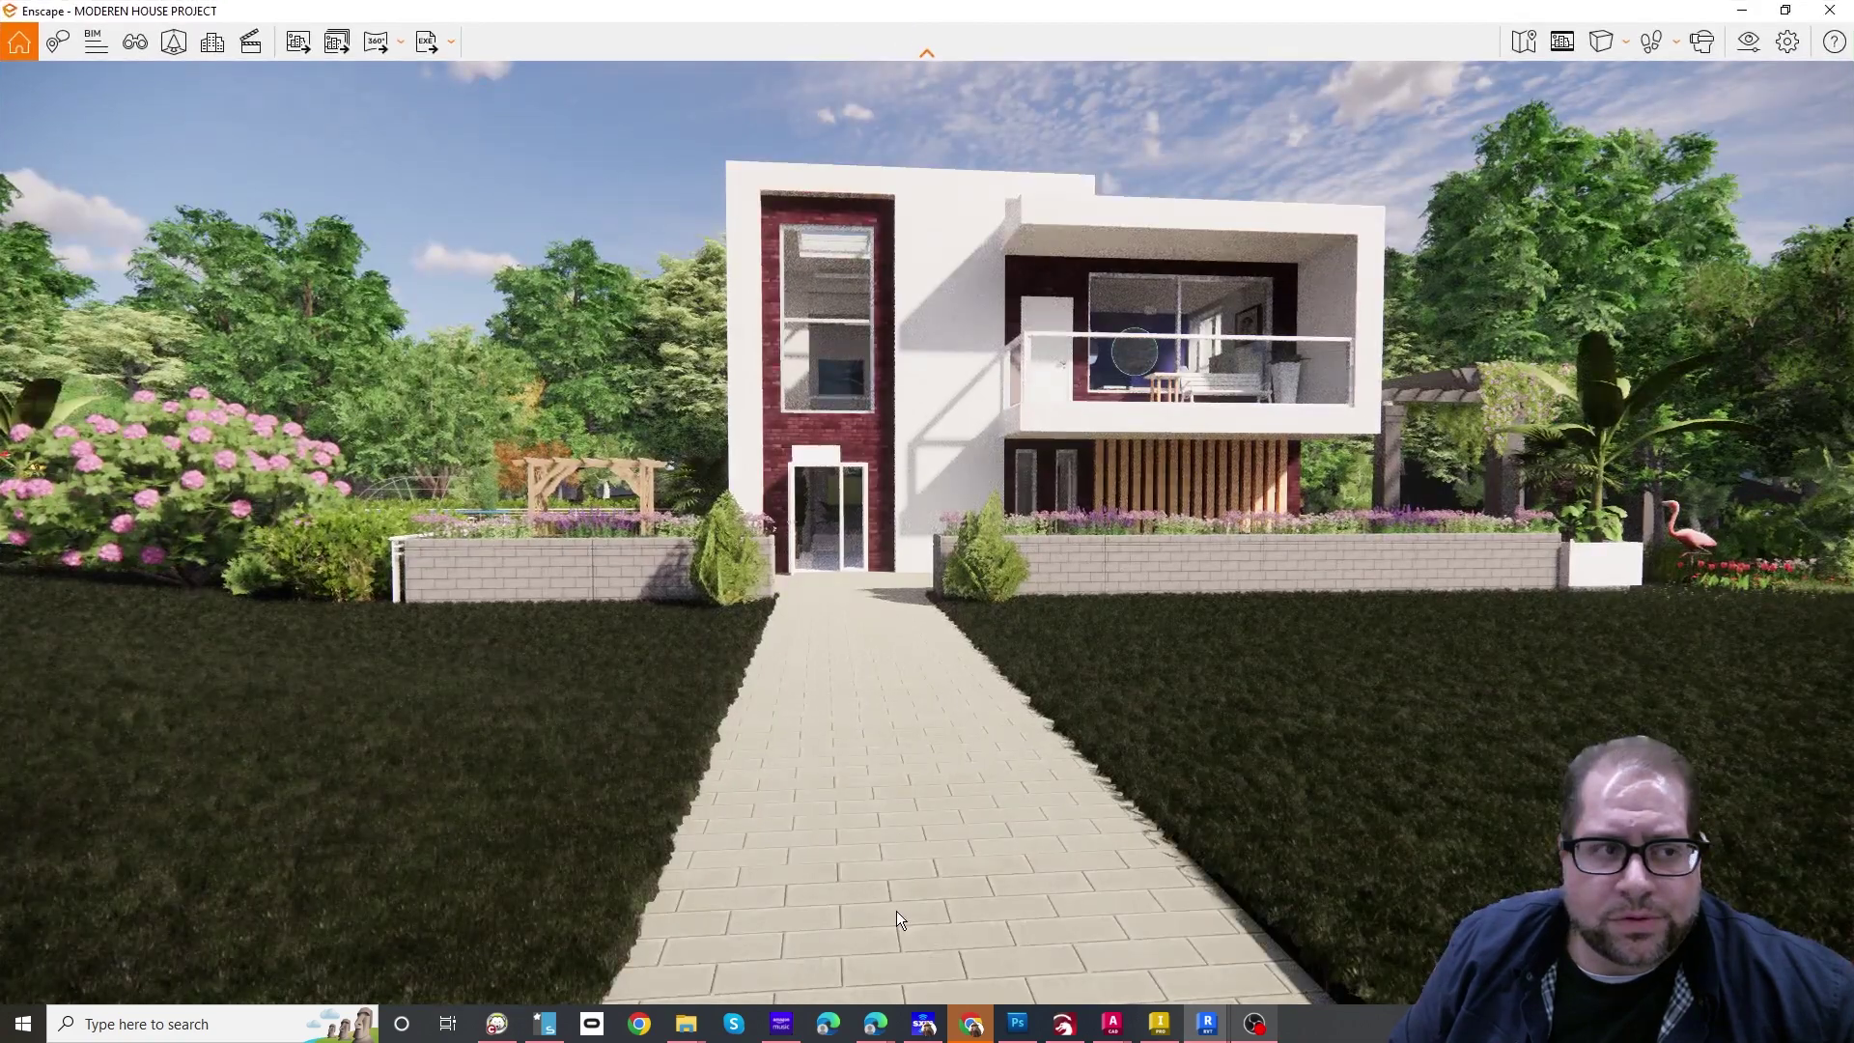
mouse_move(925, 853)
left_mouse_down()
mouse_move(1031, 853)
mouse_move(937, 806)
mouse_move(599, 816)
mouse_move(782, 745)
mouse_move(944, 836)
left_mouse_up()
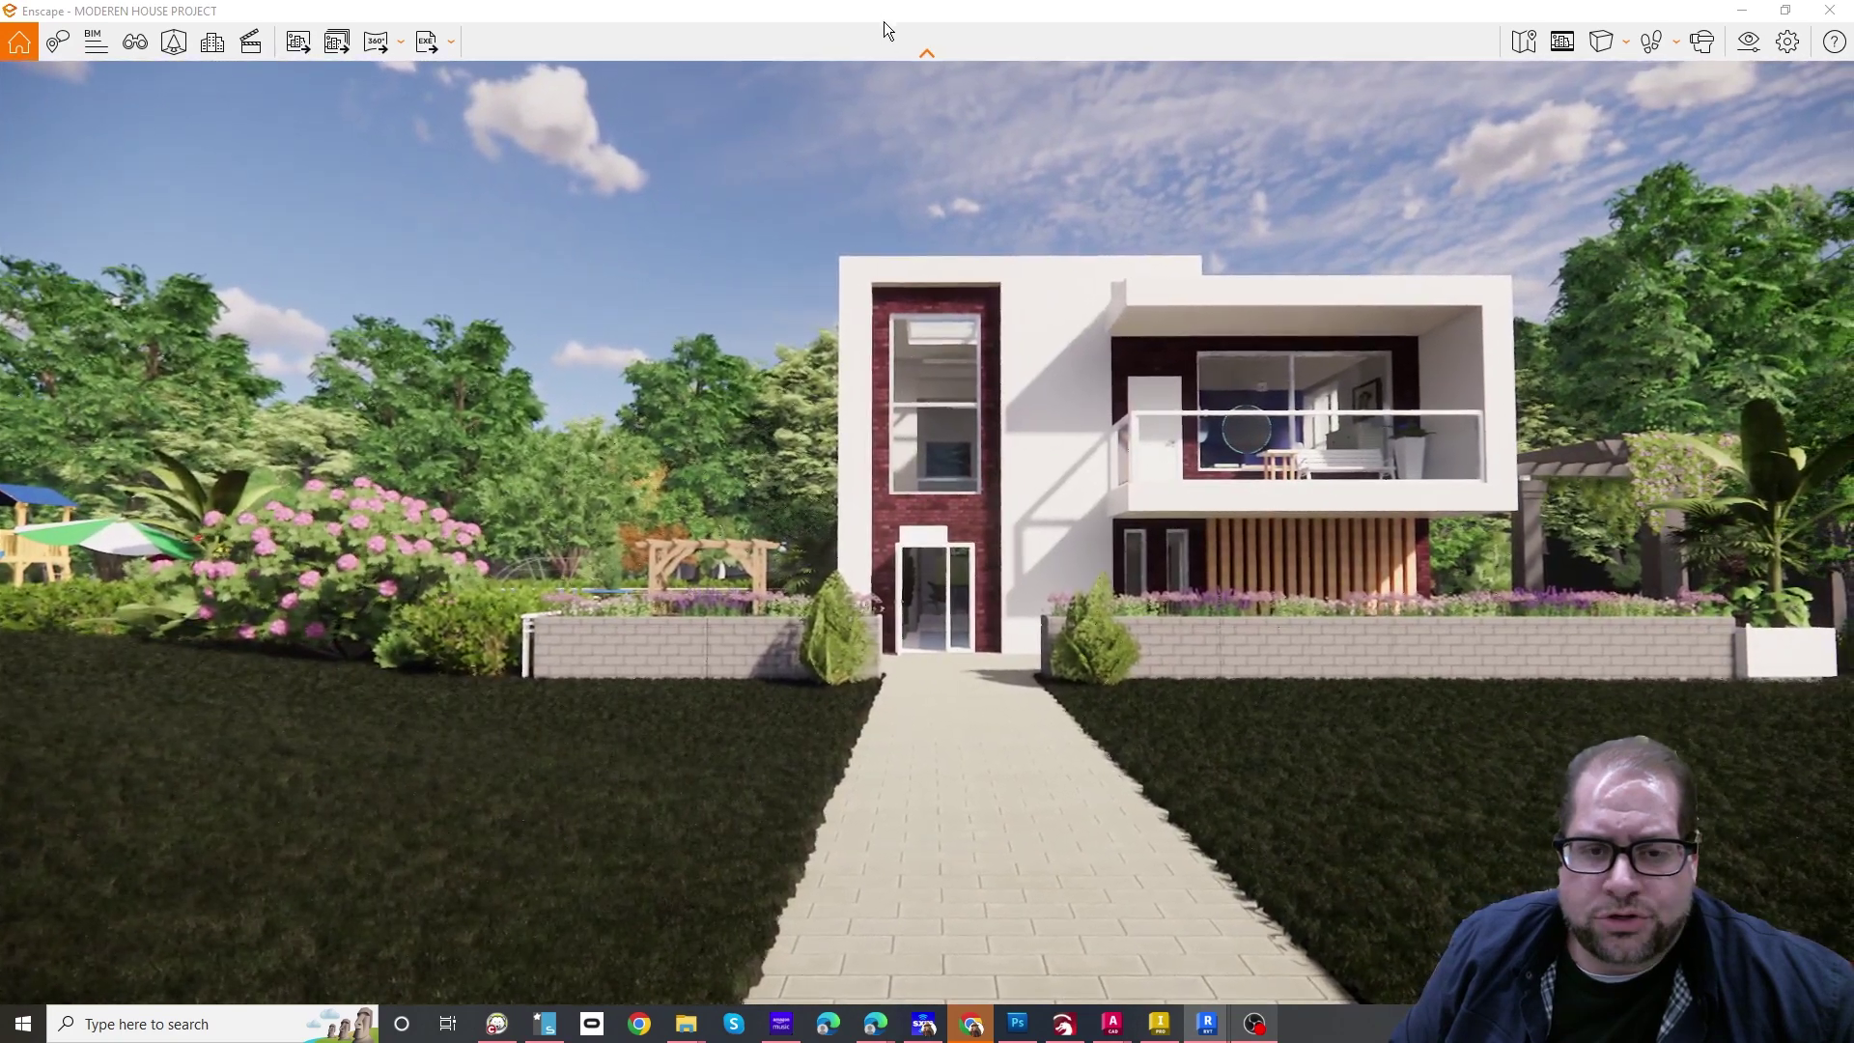
Switch back to Revit and pause Enscape's live updates.
left_click_drag(888, 16, 1433, 160)
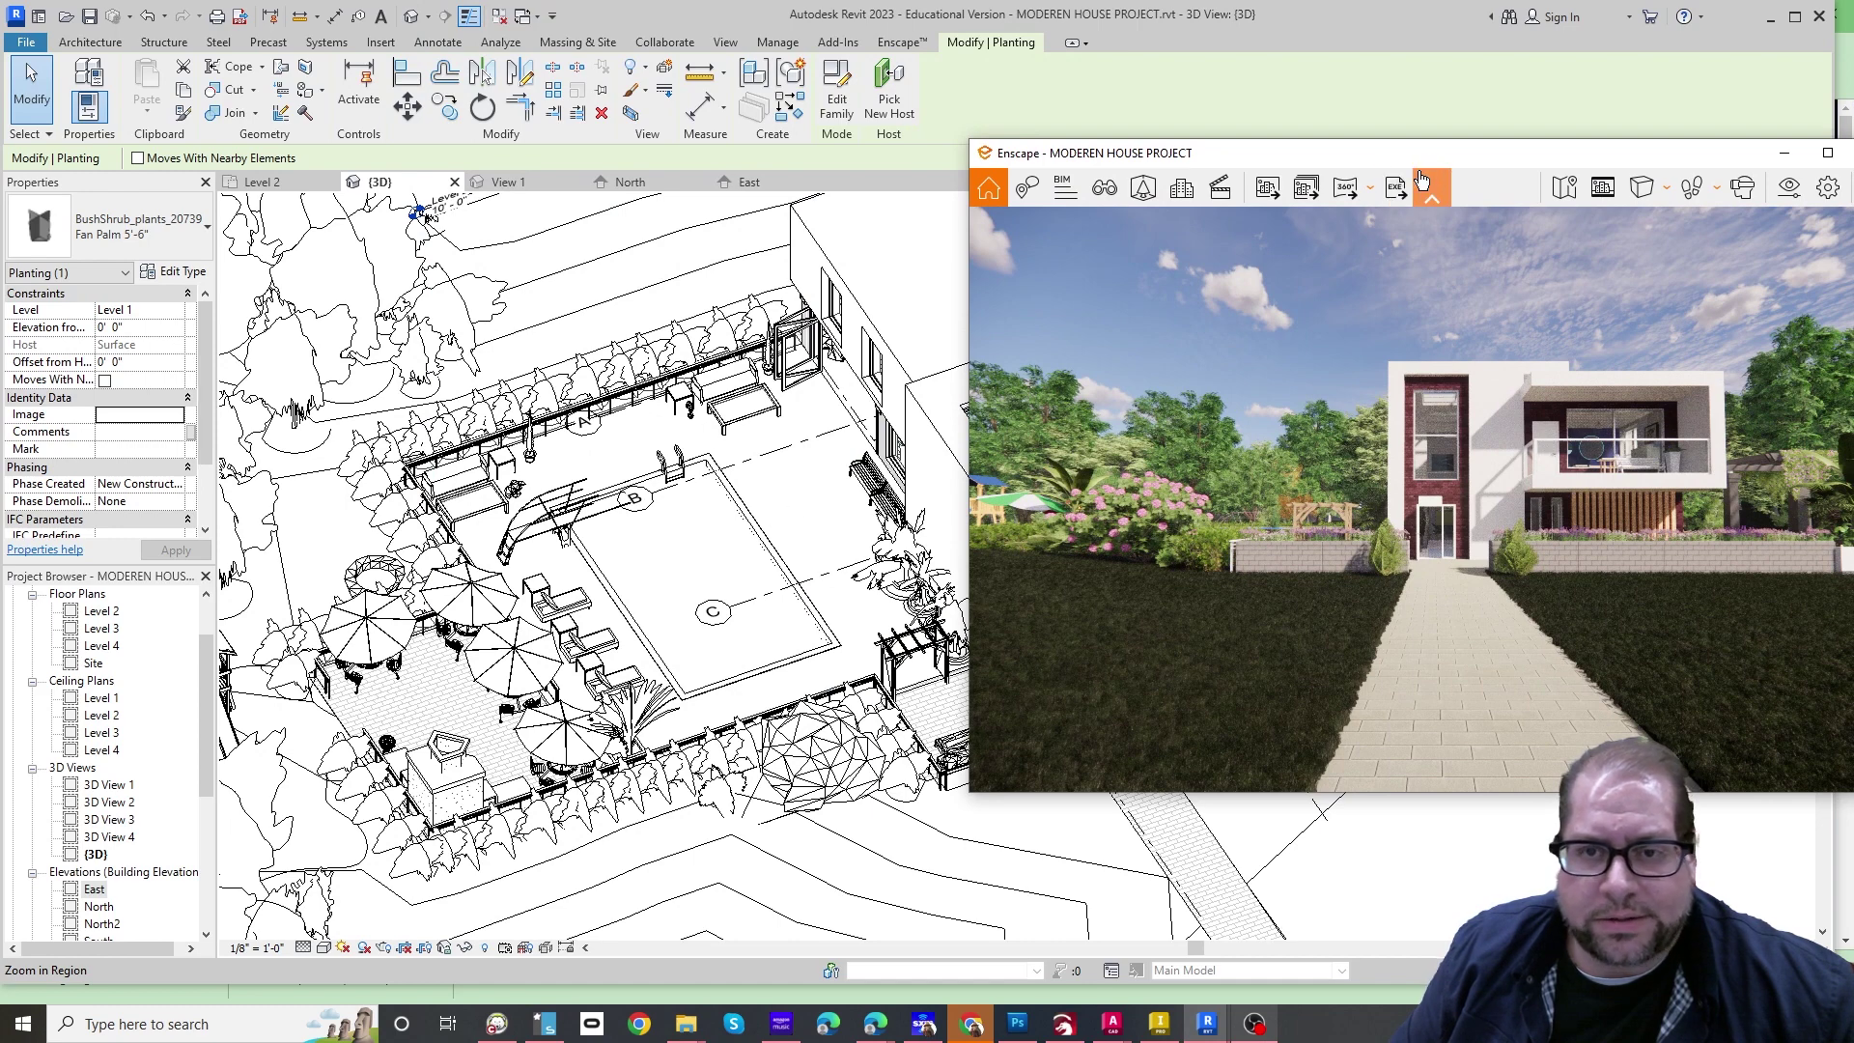
left_click(903, 43)
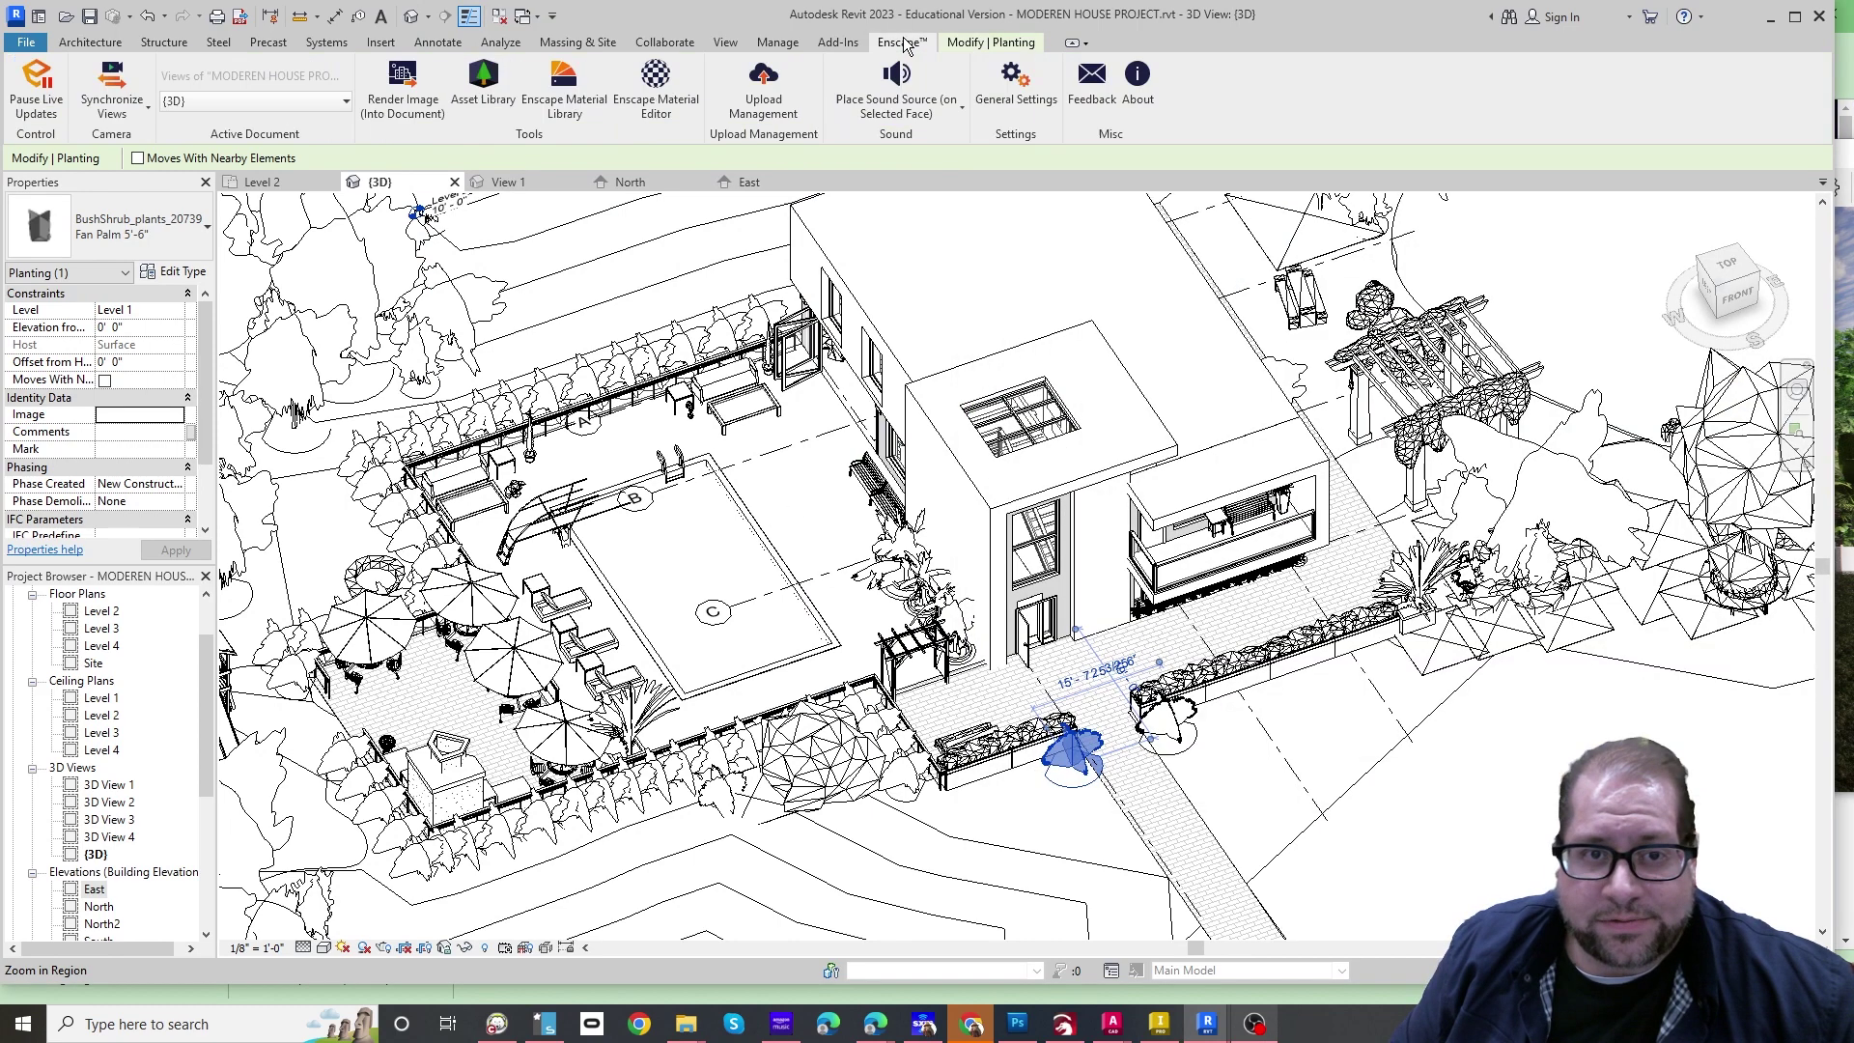
left_click(39, 124)
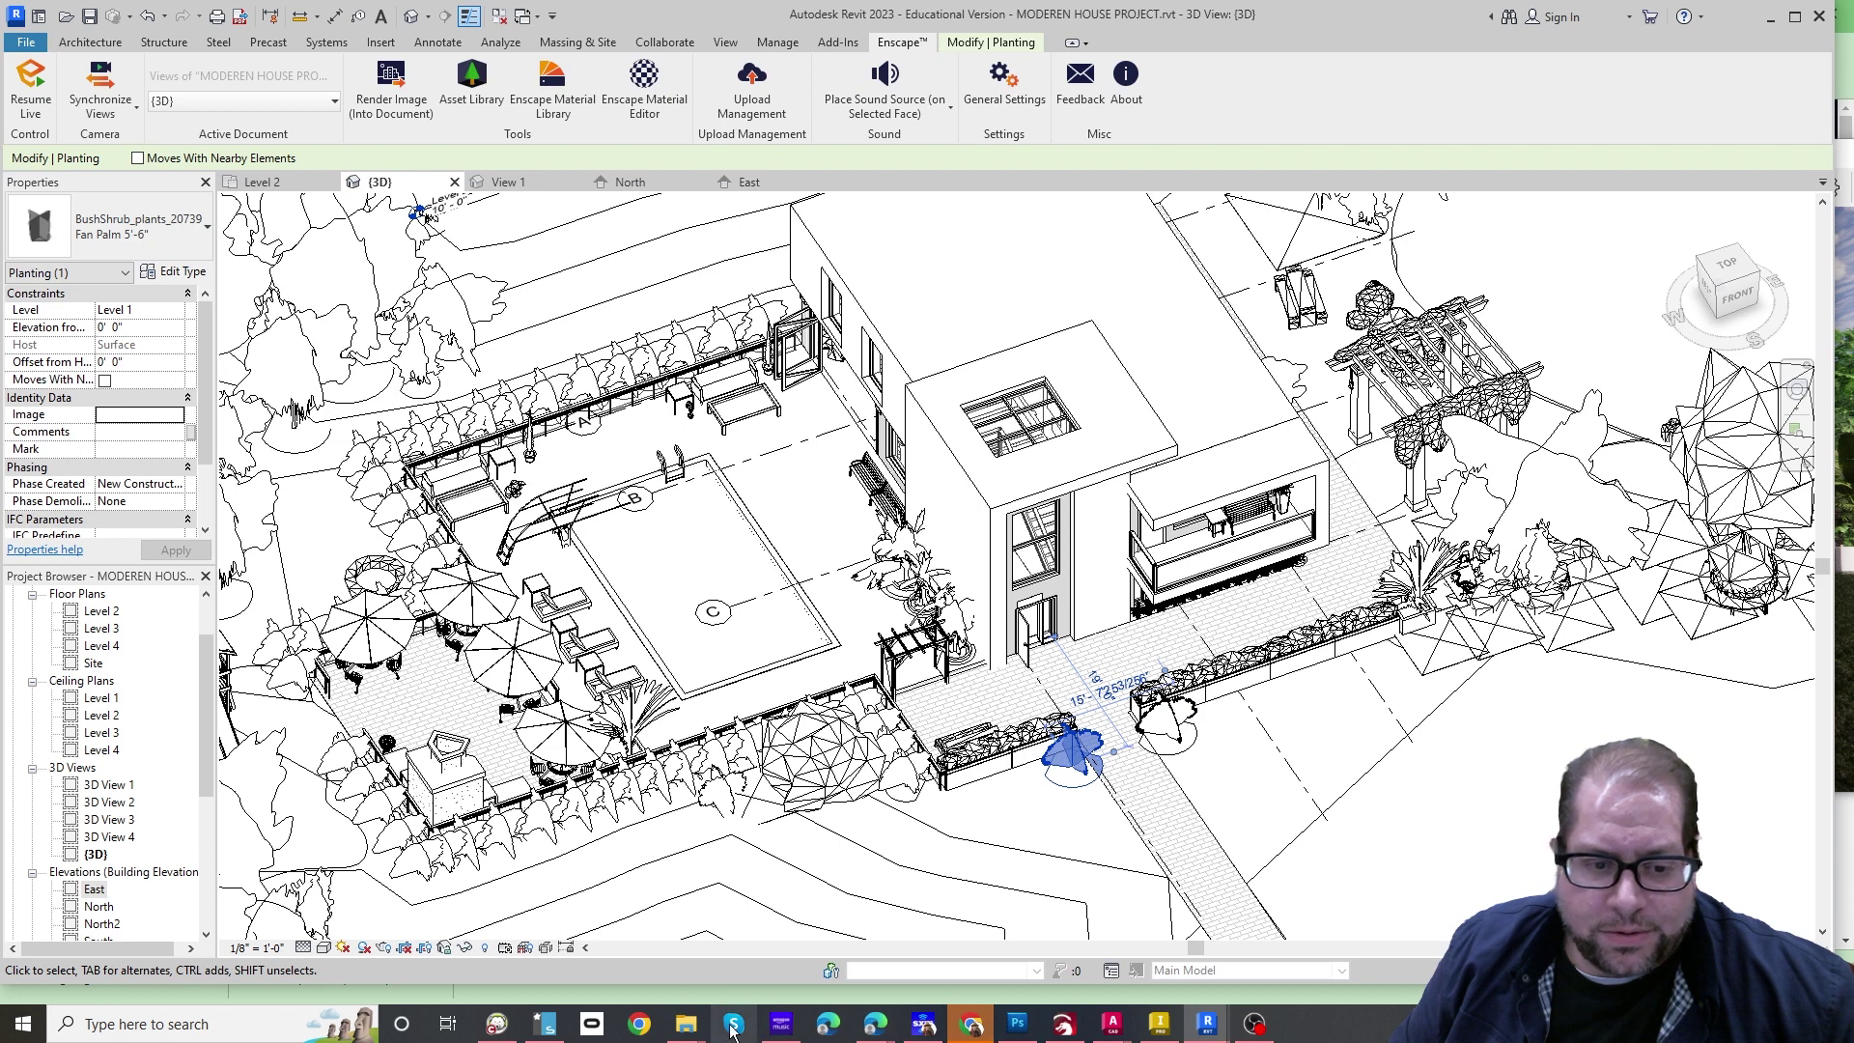
Switch to the Enscape window, maximize it and walk up the paved path to the front door.
mouse_move(1211, 1020)
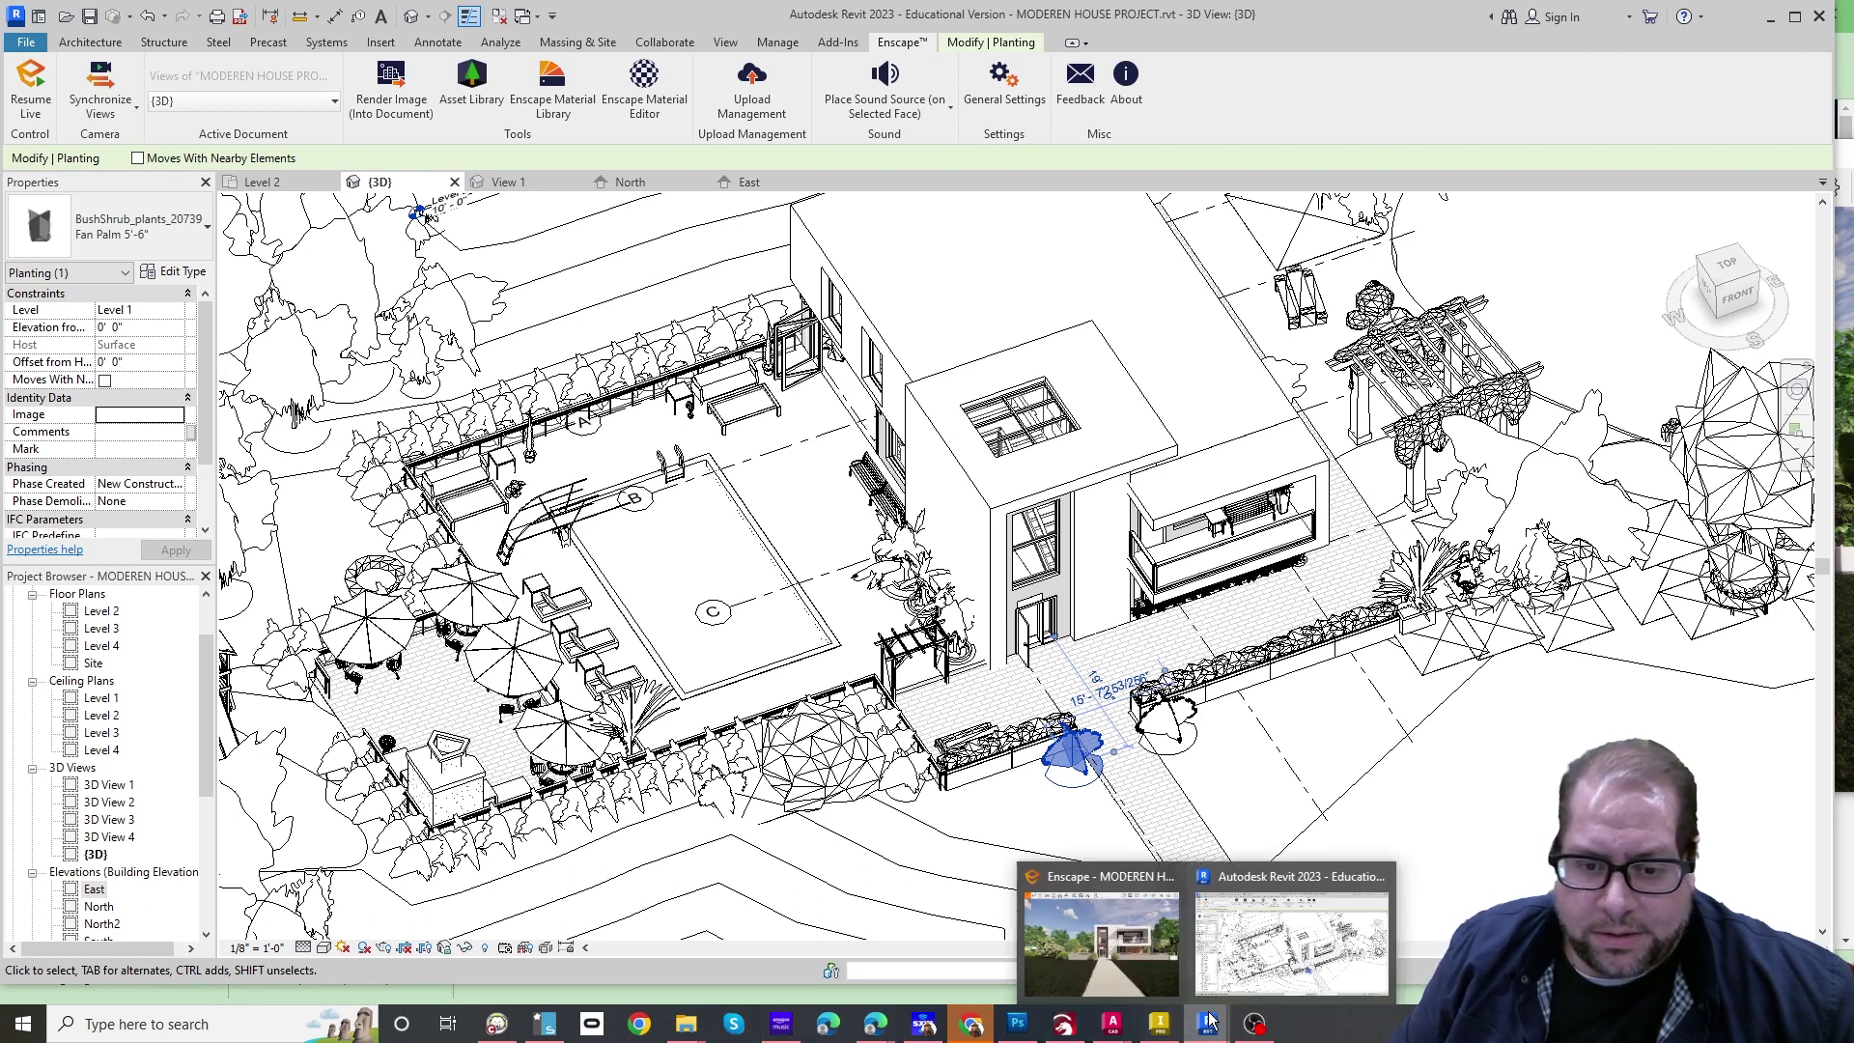
left_click(1129, 927)
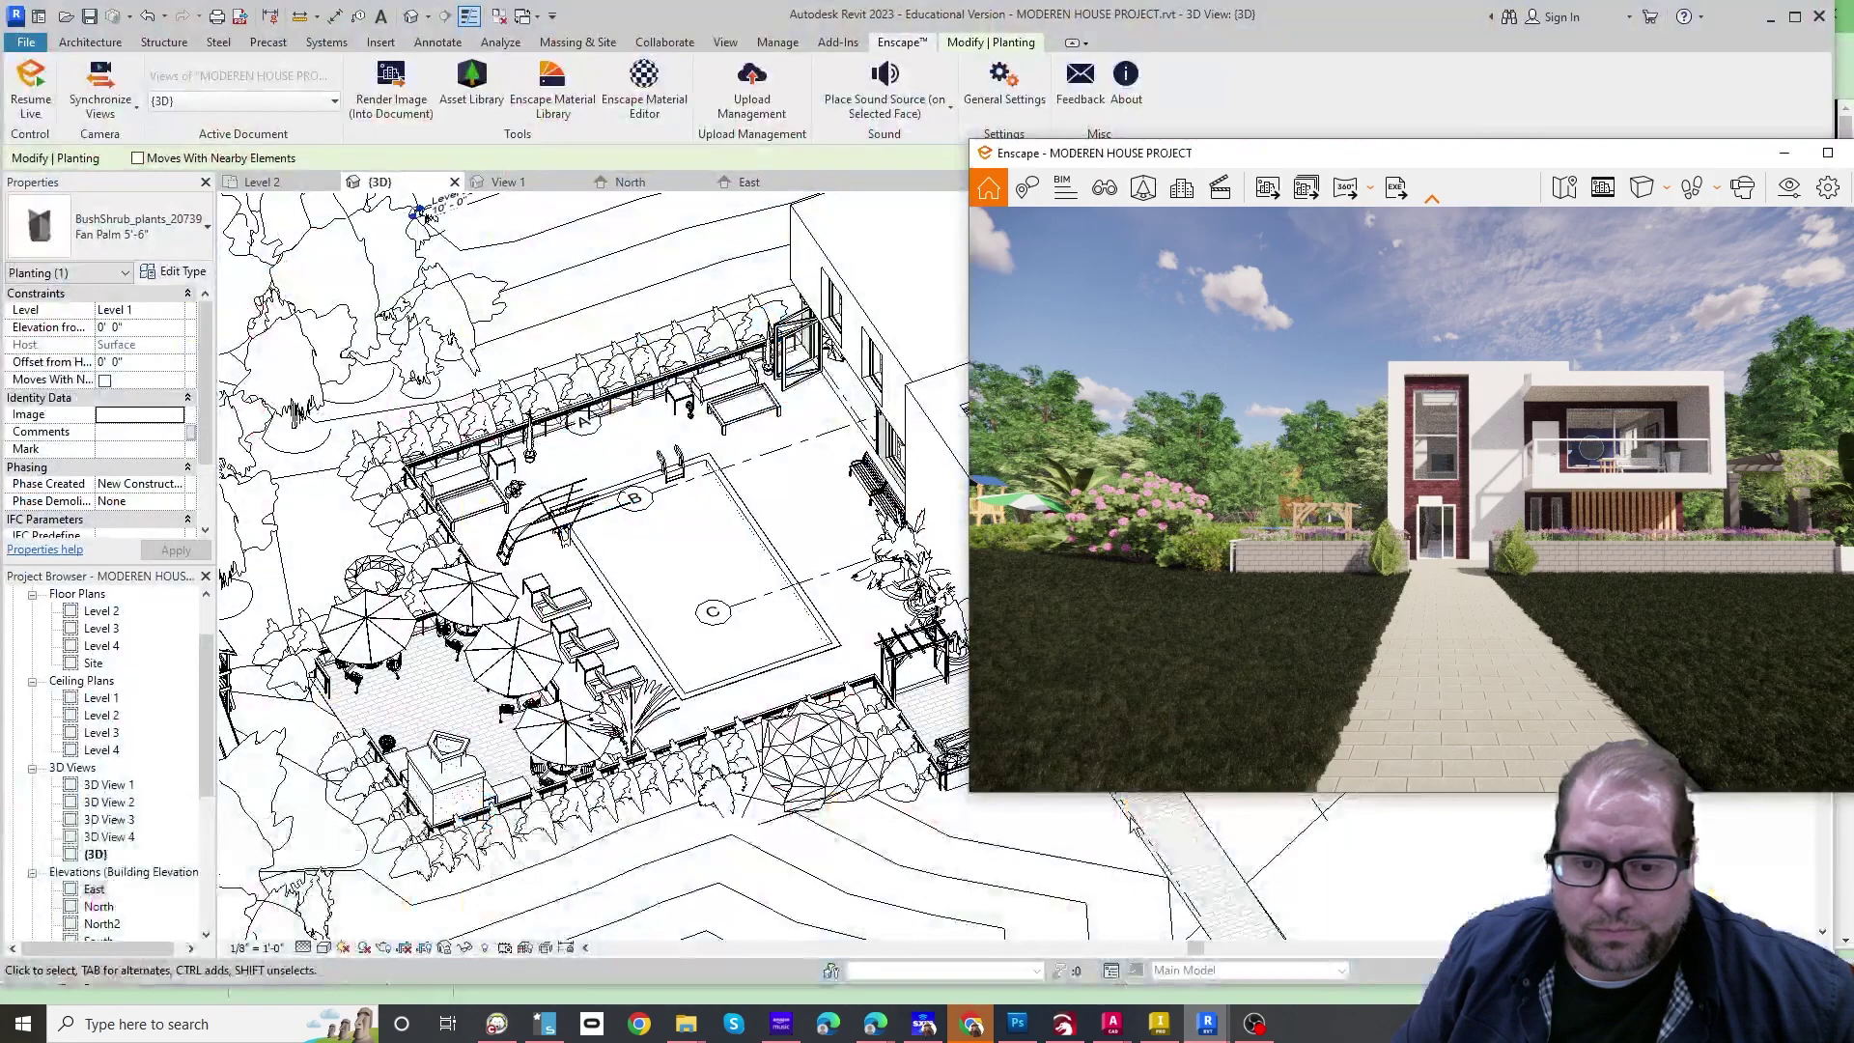
double_click(1485, 153)
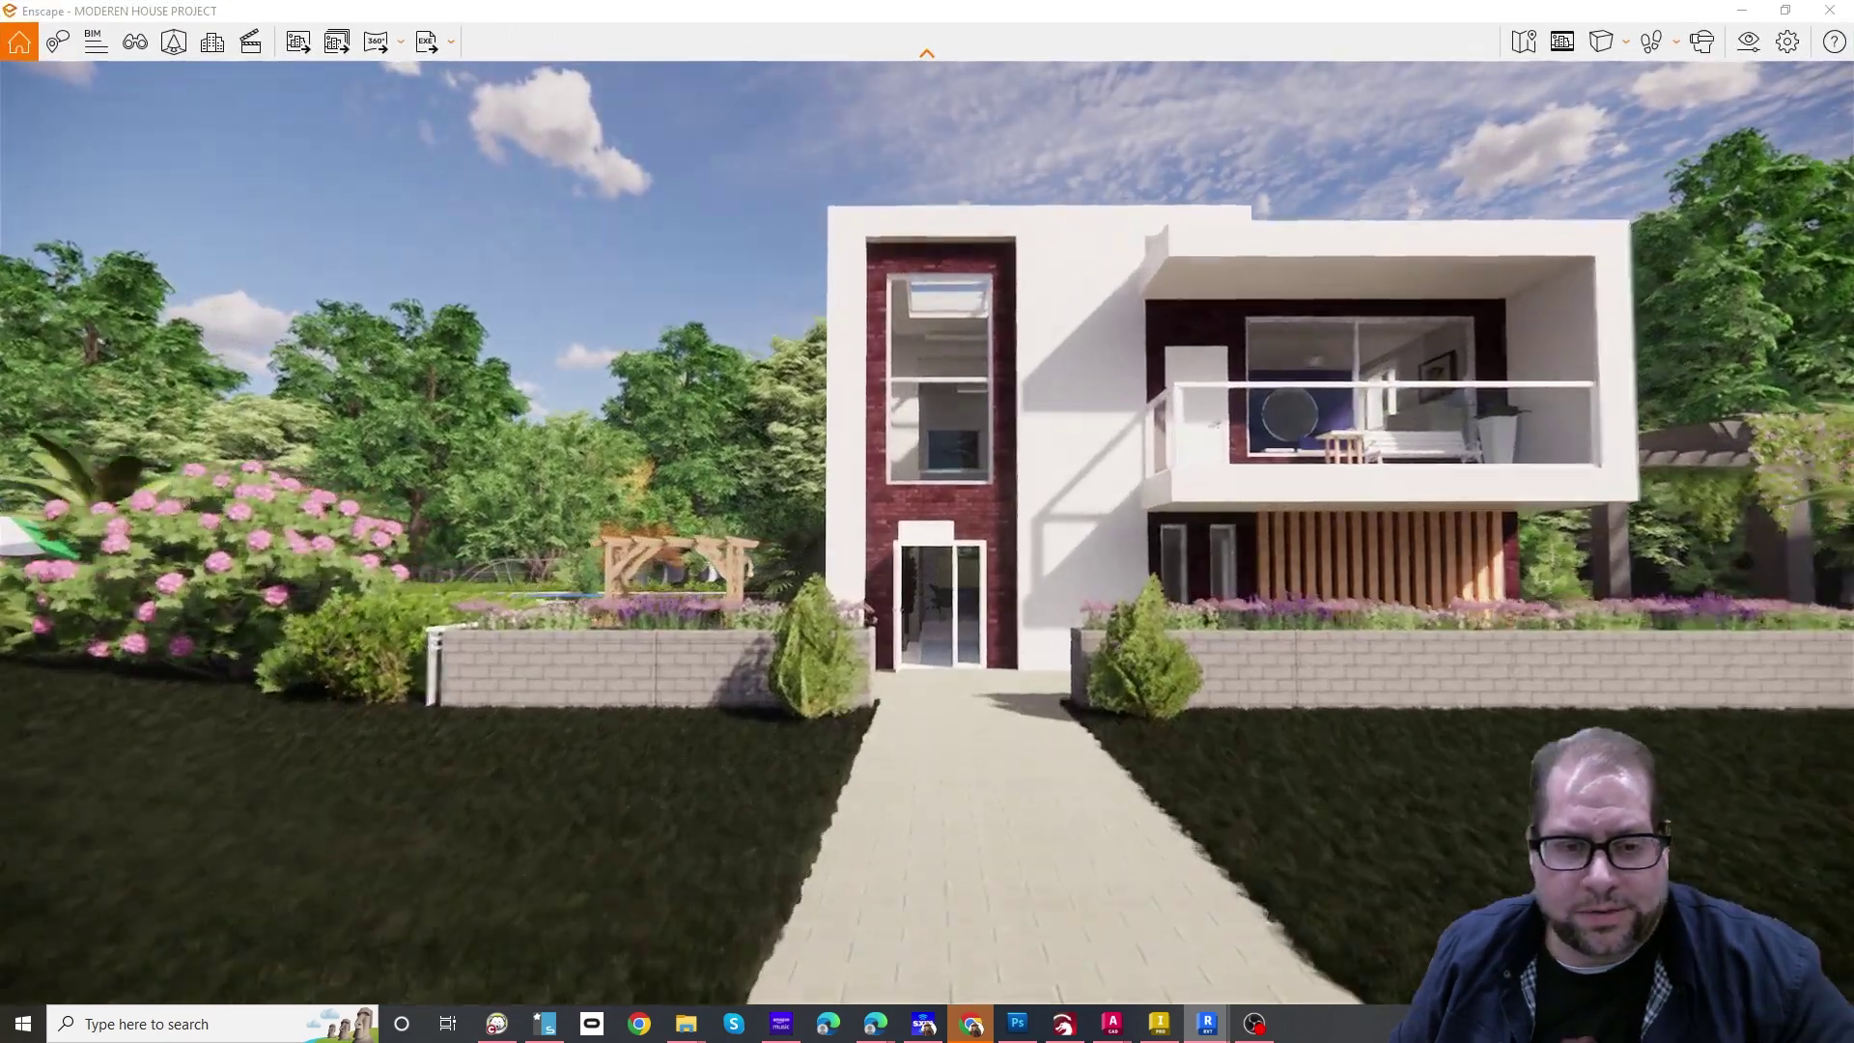
key("w")
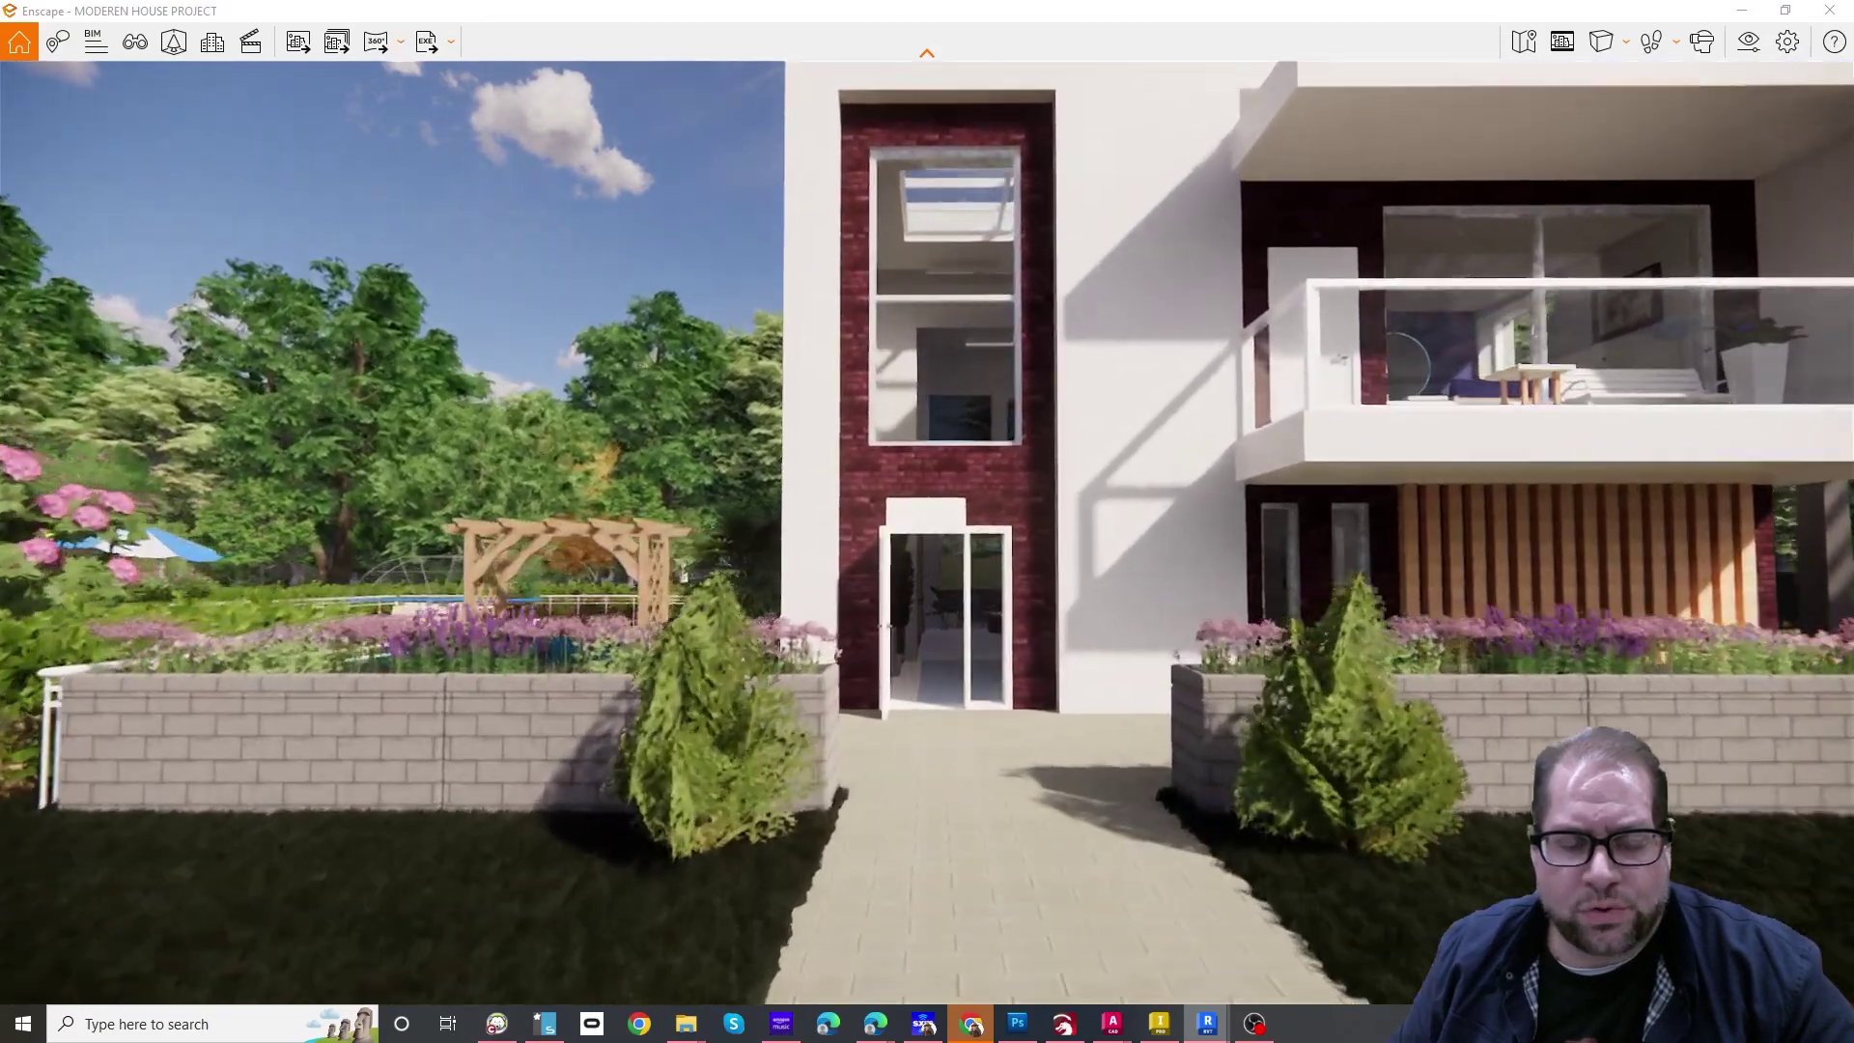
key("w")
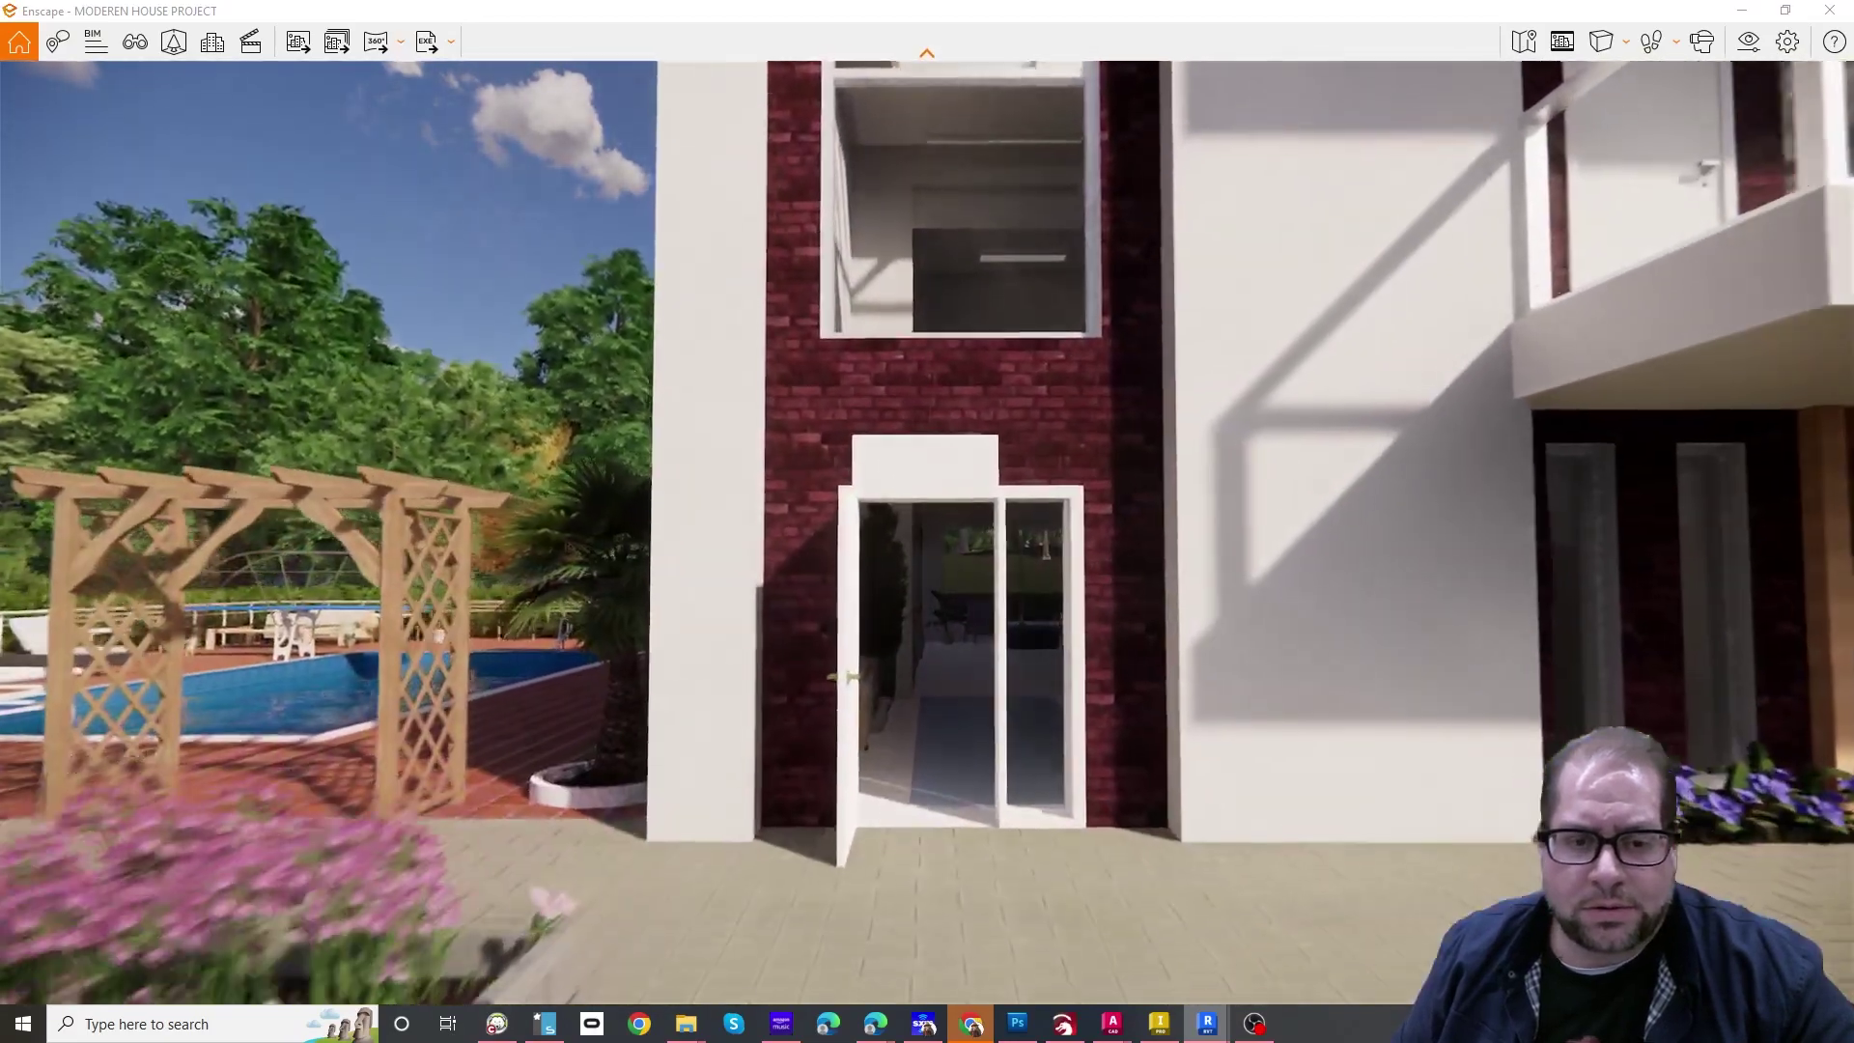
key("w")
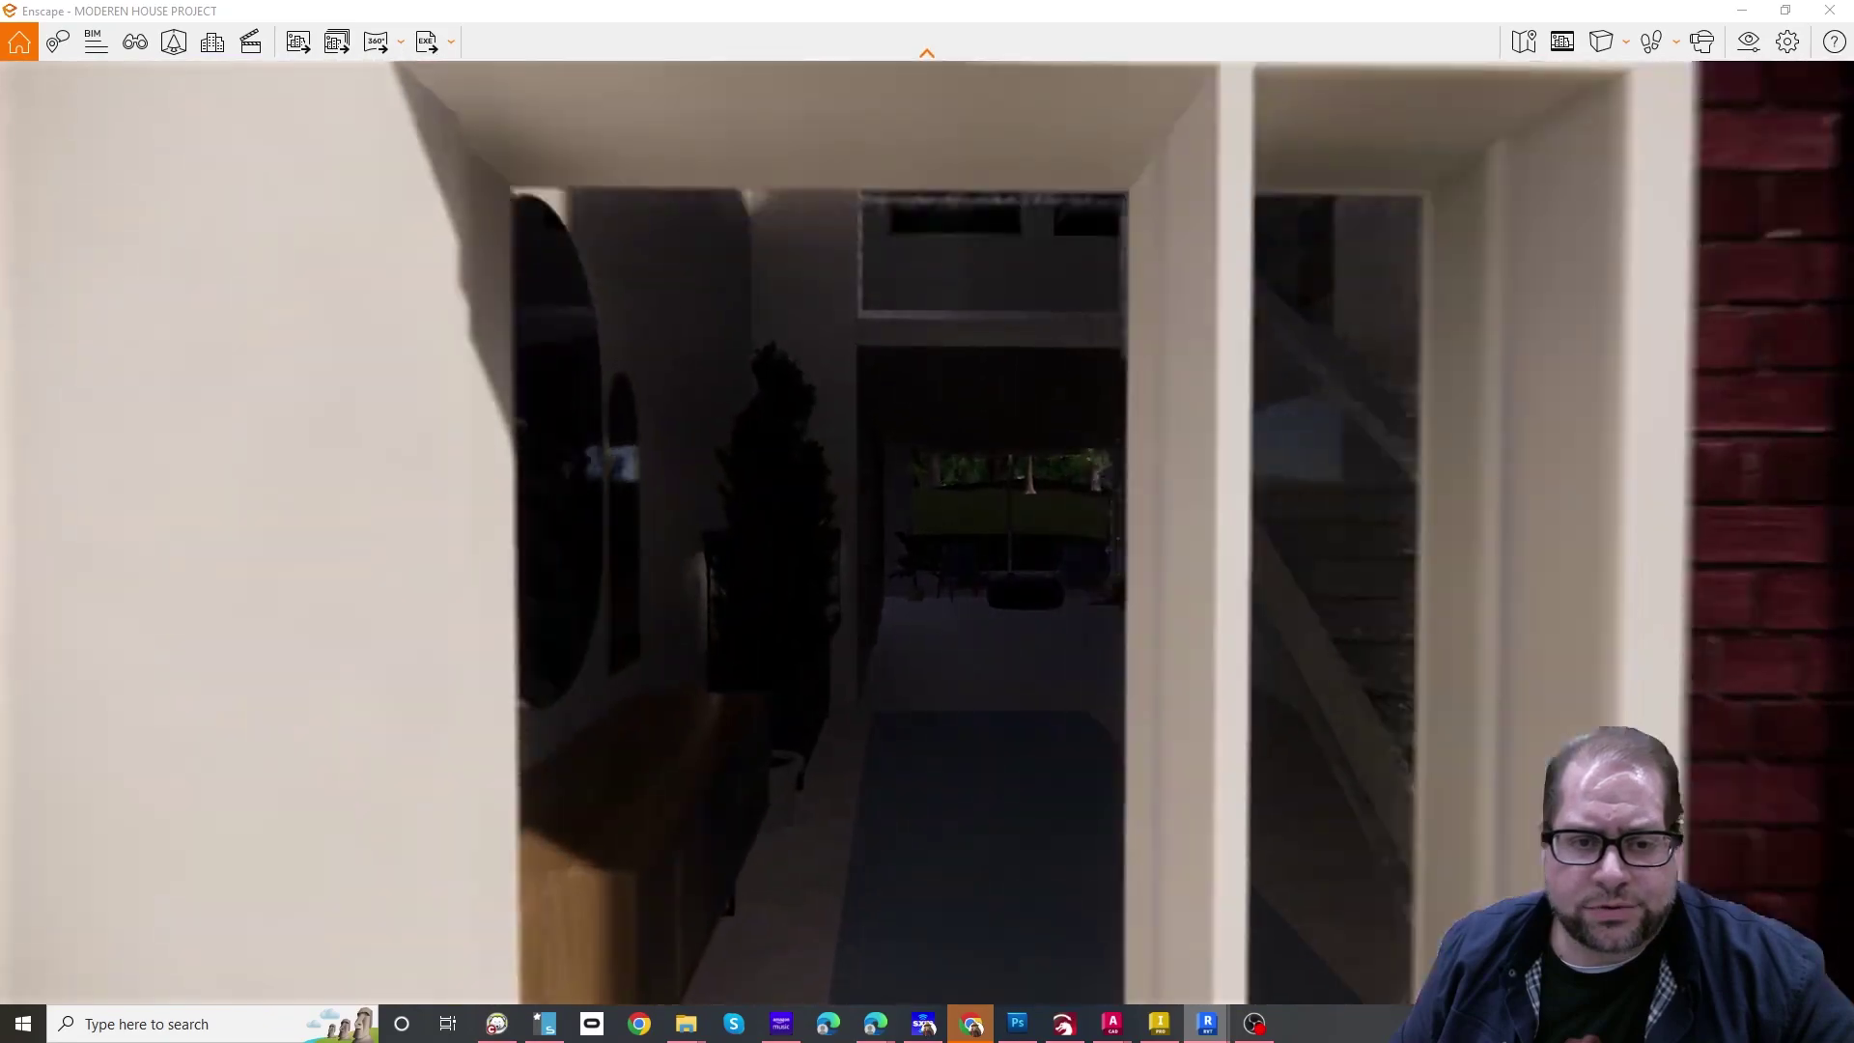
Enter the house and walk through the ground floor to the home office with the desk and bookshelf.
mouse_move(927, 533)
left_mouse_down()
mouse_move(618, 521)
mouse_move(1048, 522)
mouse_move(999, 387)
mouse_move(1357, 415)
mouse_move(739, 419)
mouse_move(908, 396)
mouse_move(1506, 396)
left_mouse_up()
key("w")
key("w")
key("w")
key("w")
key("a")
key("w")
key("s")
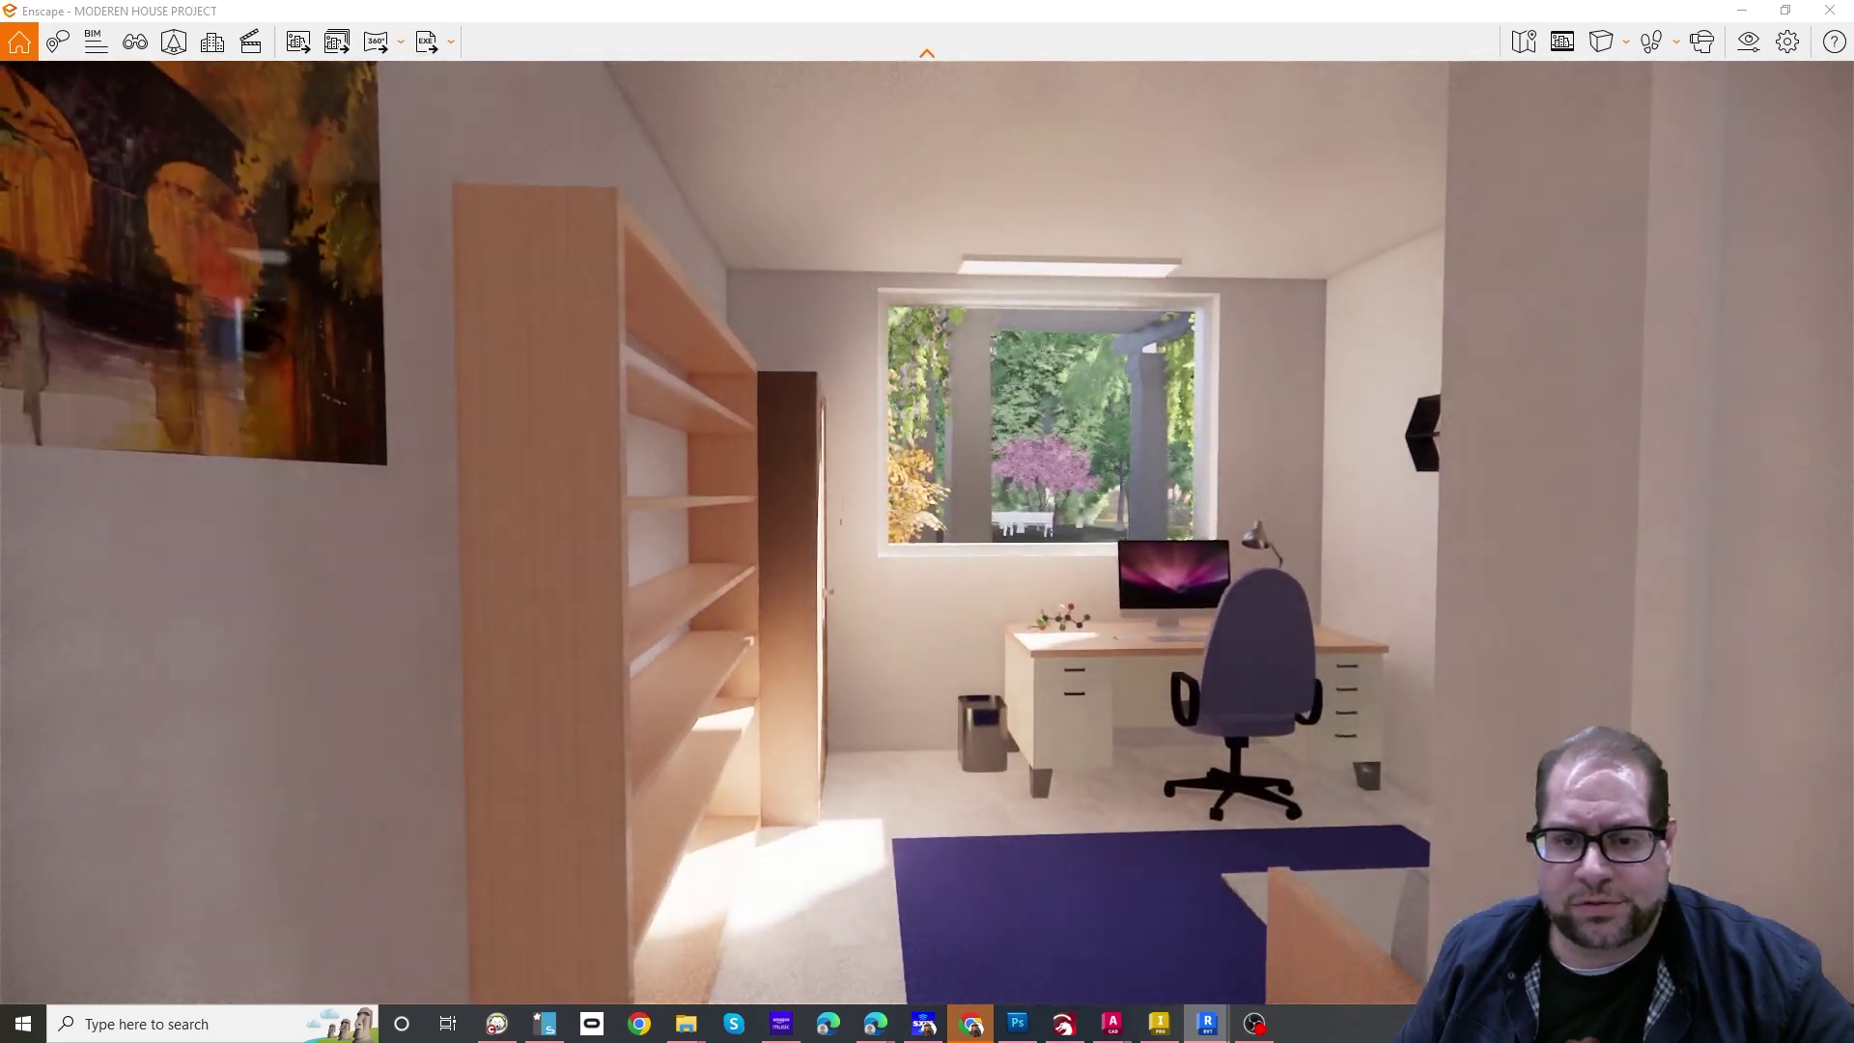
key("w")
key("w")
Turn around in the office and view the hallway with the lobster painting and two narrow windows.
left_click_drag(927, 521, 1293, 521)
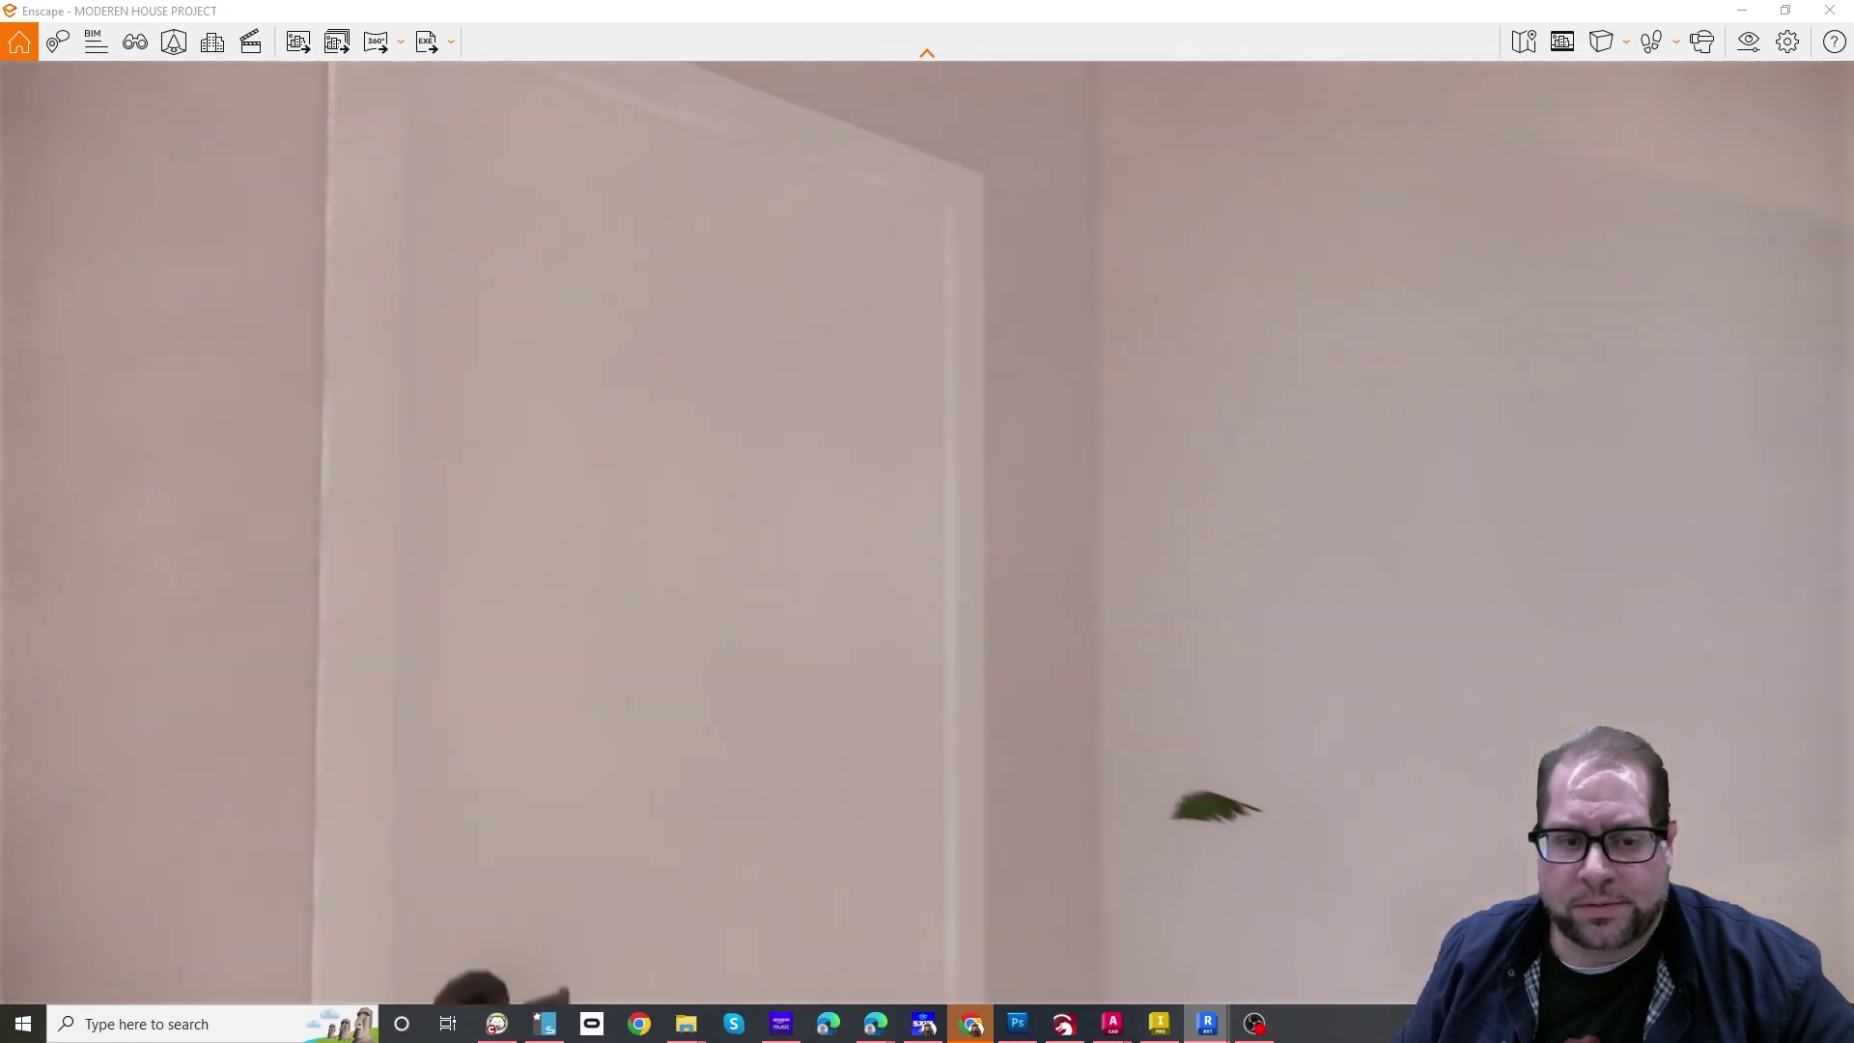
left_click_drag(927, 522, 1255, 522)
key("w")
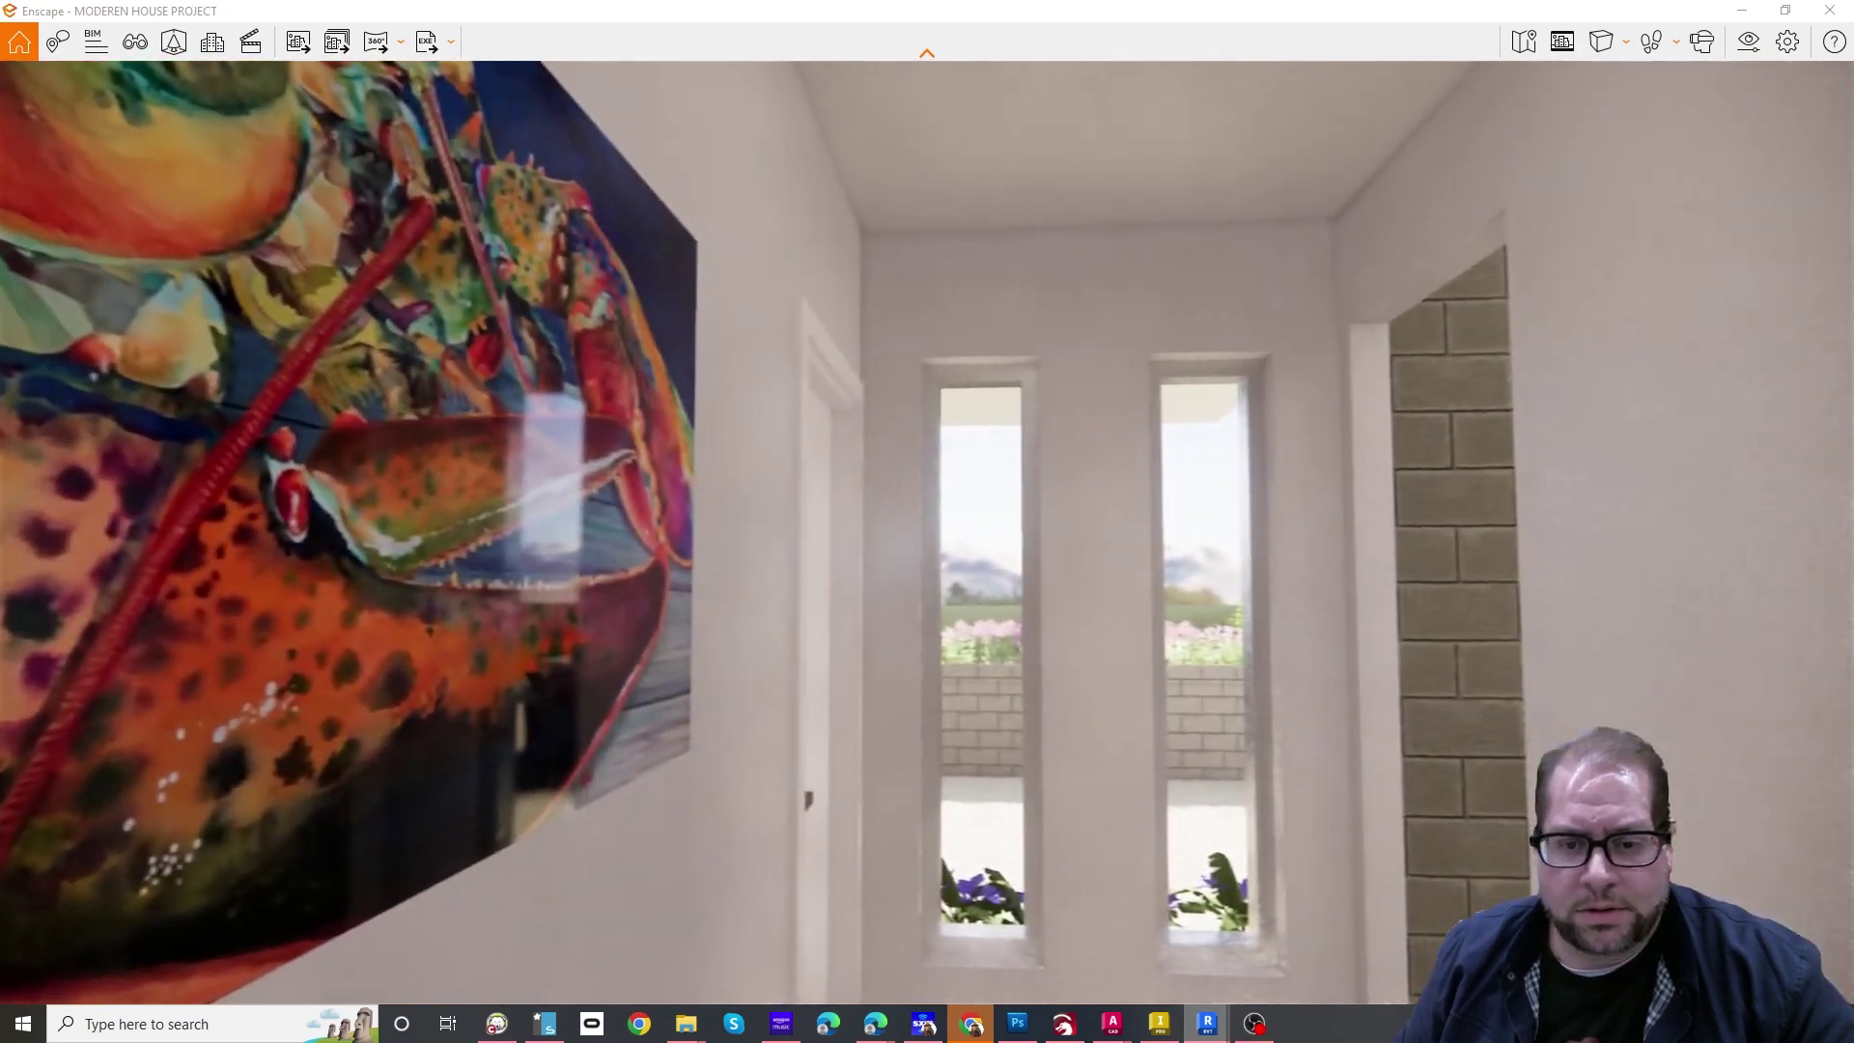
key("w")
mouse_move(927, 521)
left_mouse_down()
mouse_move(1264, 522)
mouse_move(580, 522)
left_mouse_up()
key("w")
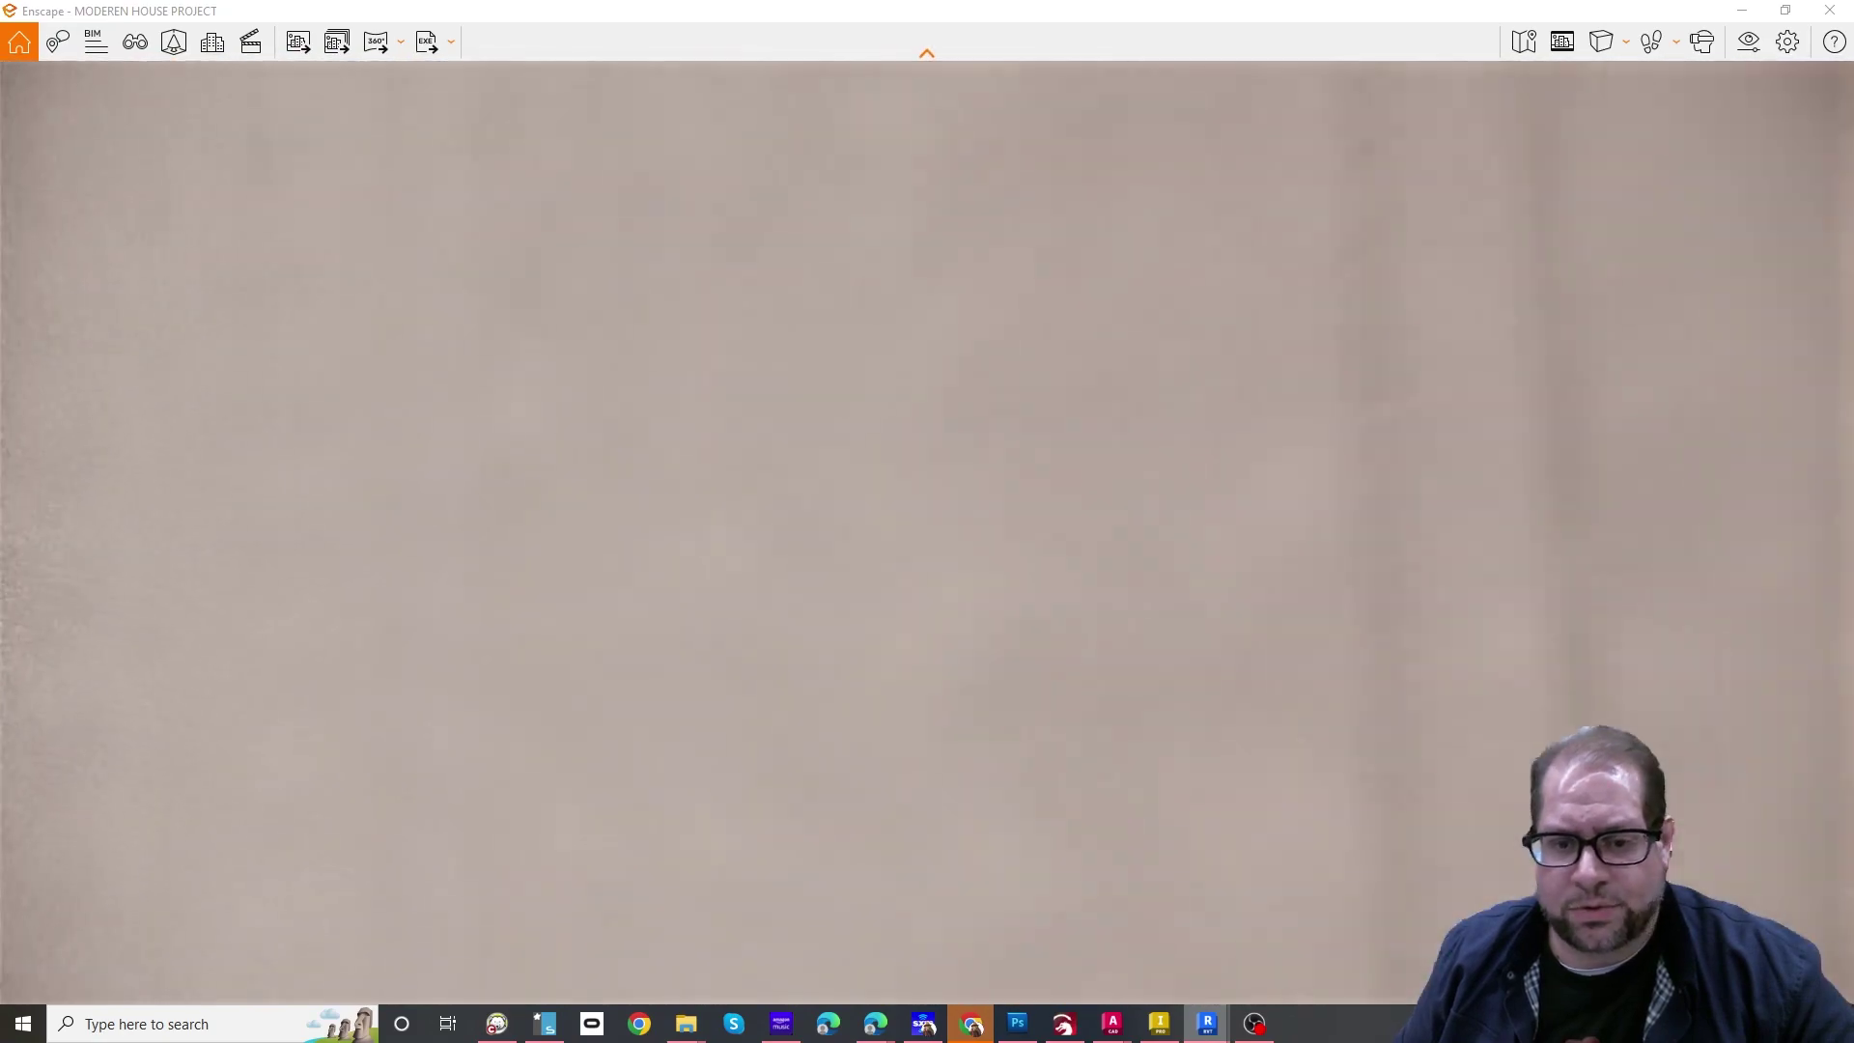
Walk to the living area and view the blue seating and the folding glass doors onto the terrace.
left_click_drag(927, 521, 1177, 558)
key("s")
key("w")
key("w")
key("w")
key("w")
key("w")
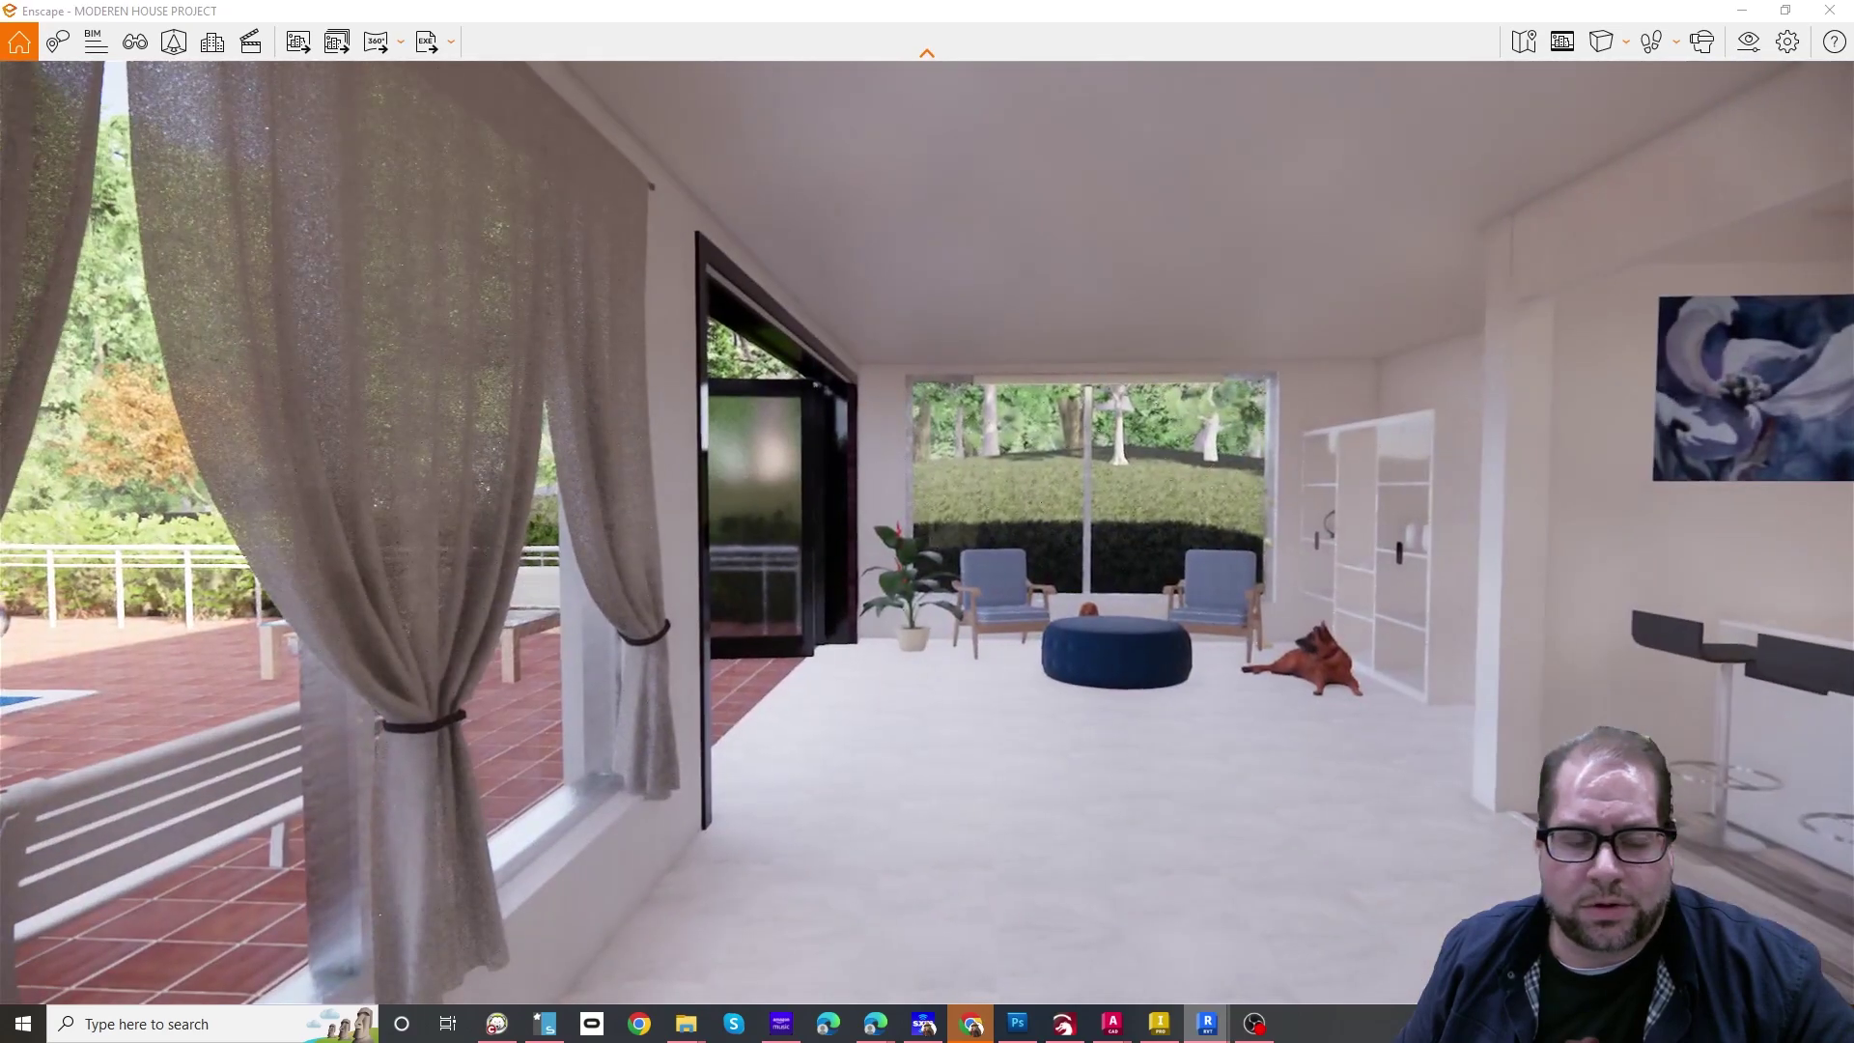
key("w")
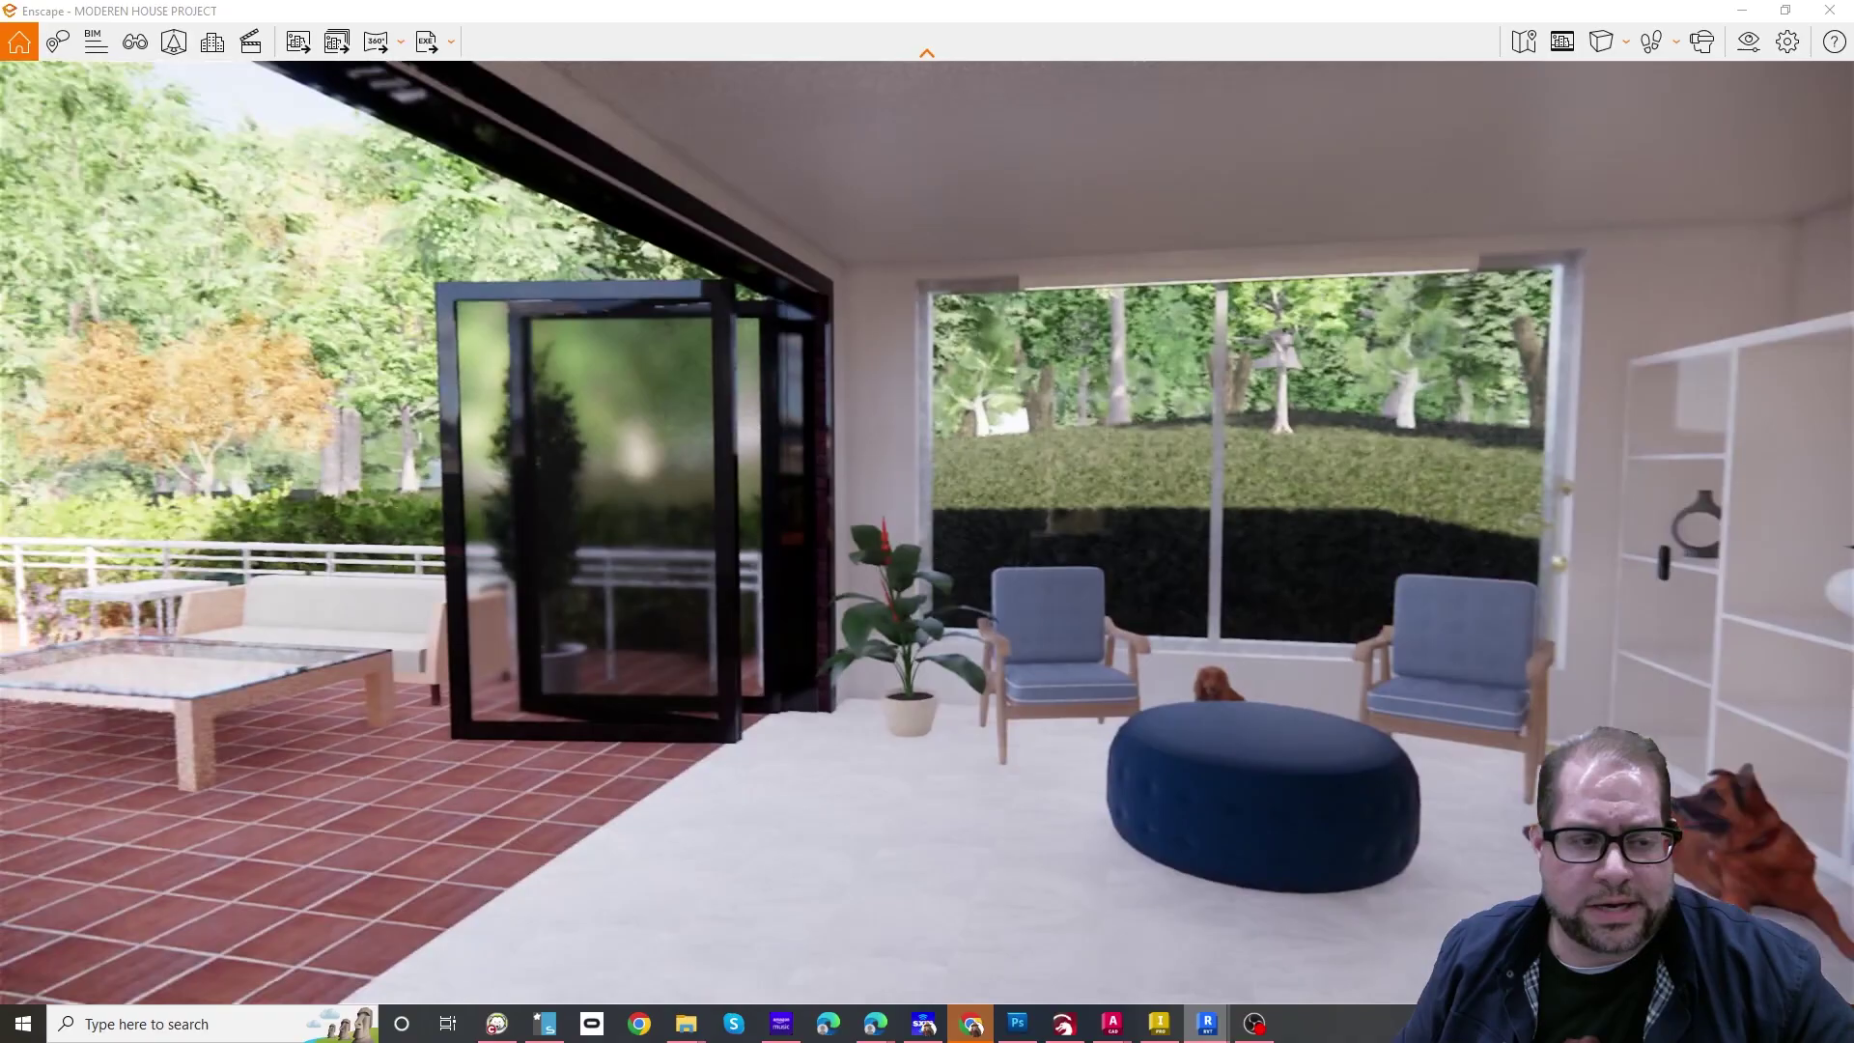
Look around the living area and walk back through the entrance hall to the foot of the staircase.
left_click_drag(1062, 541, 521, 540)
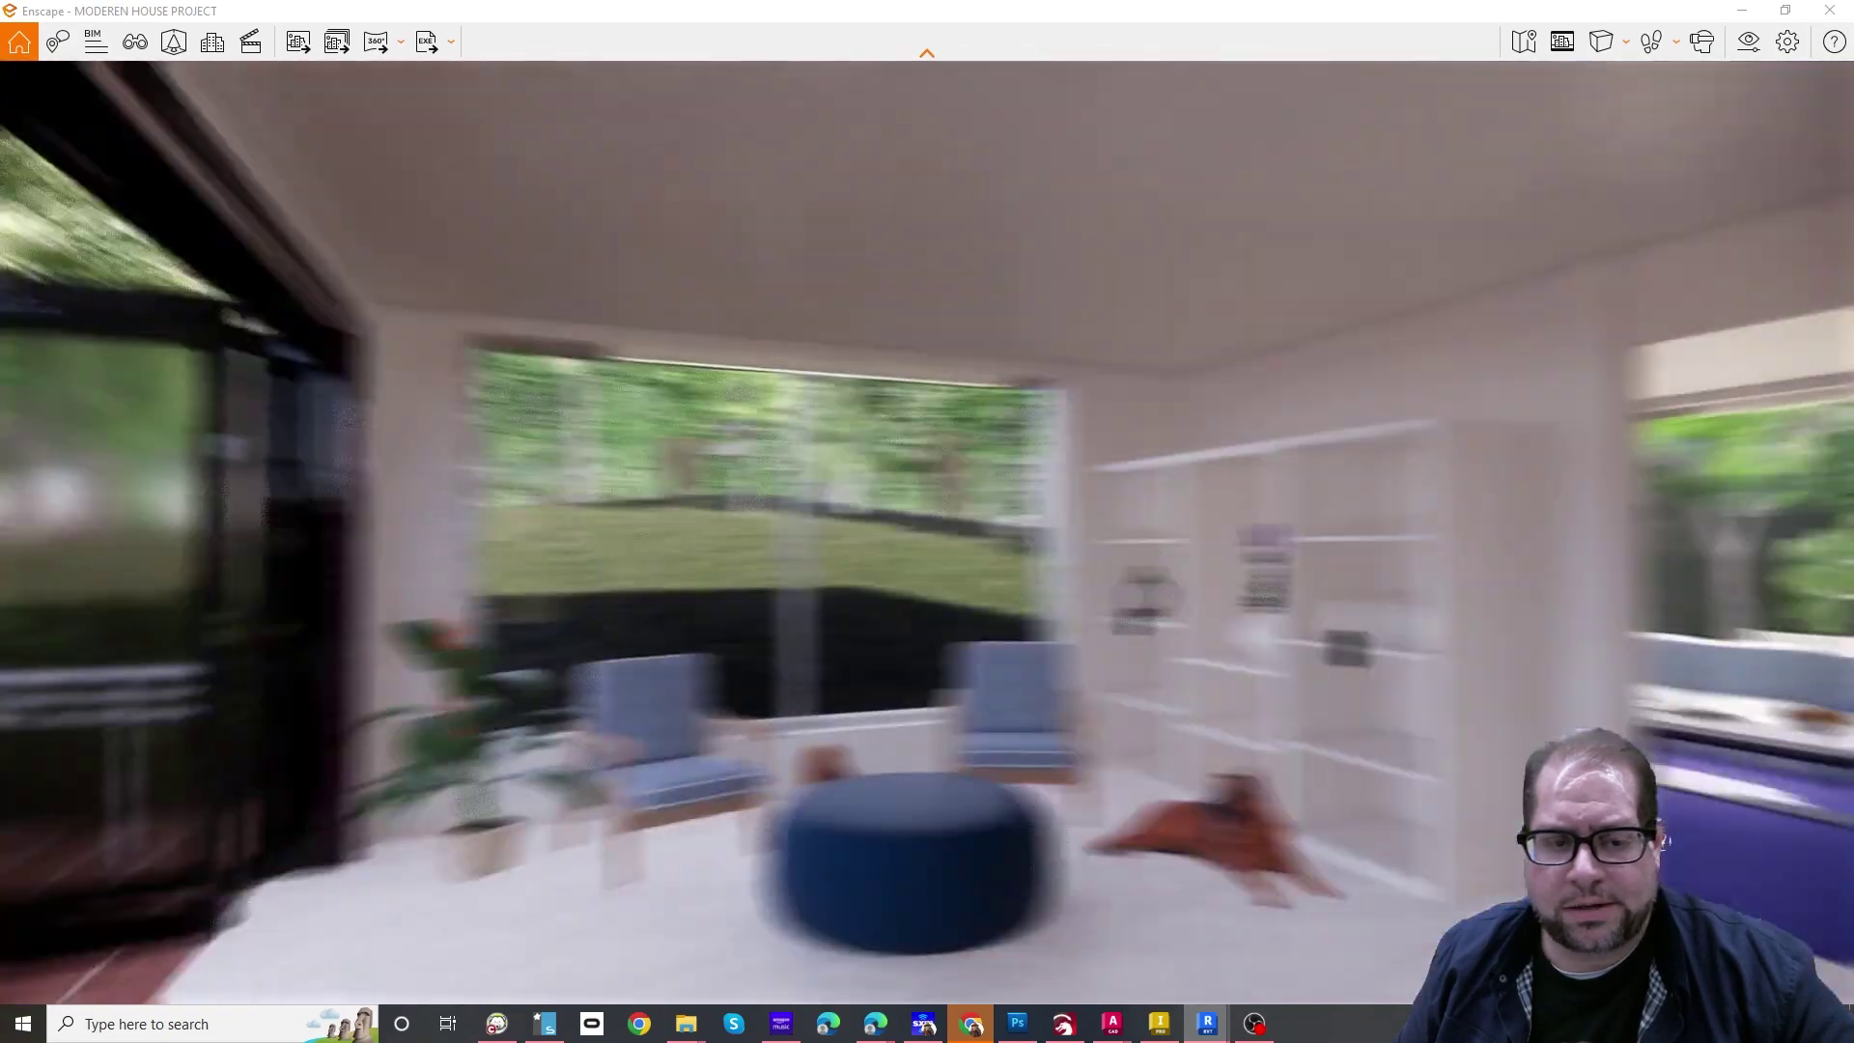
left_click_drag(927, 540, 1197, 531)
key("w")
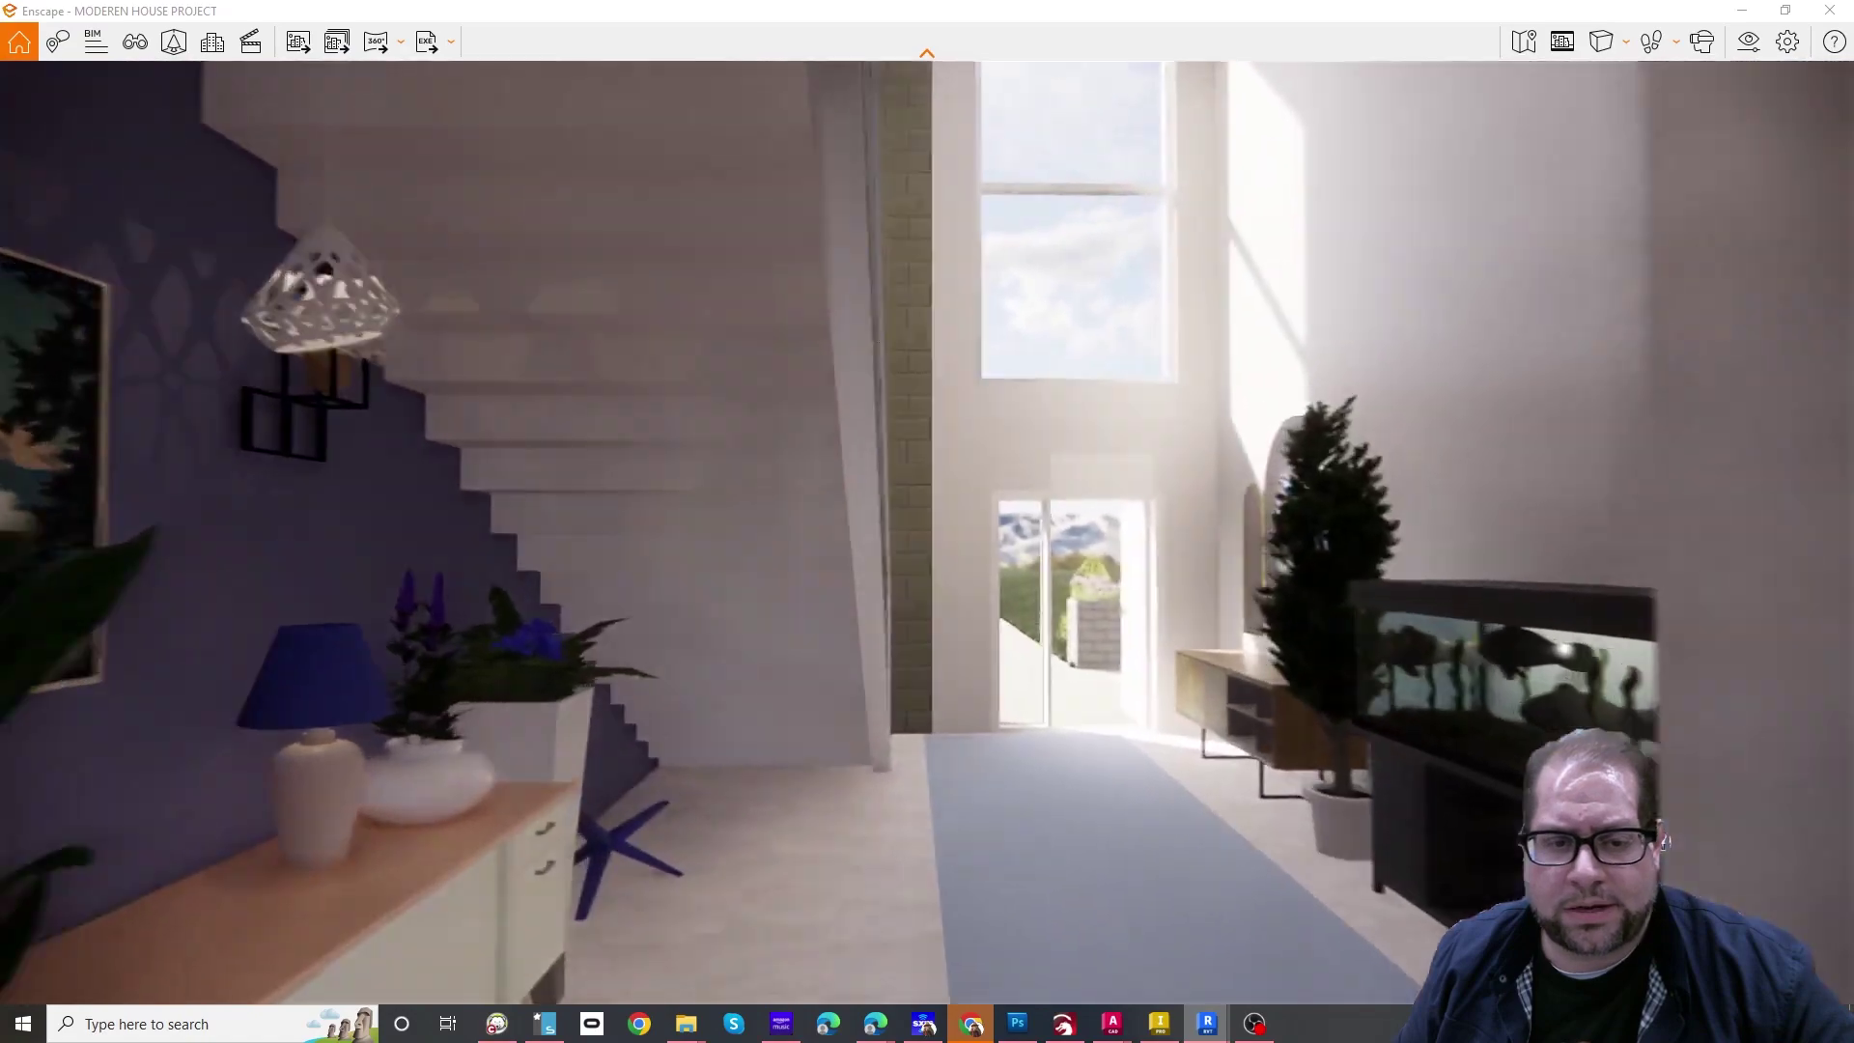
key("w")
key("w")
left_click_drag(927, 541, 715, 540)
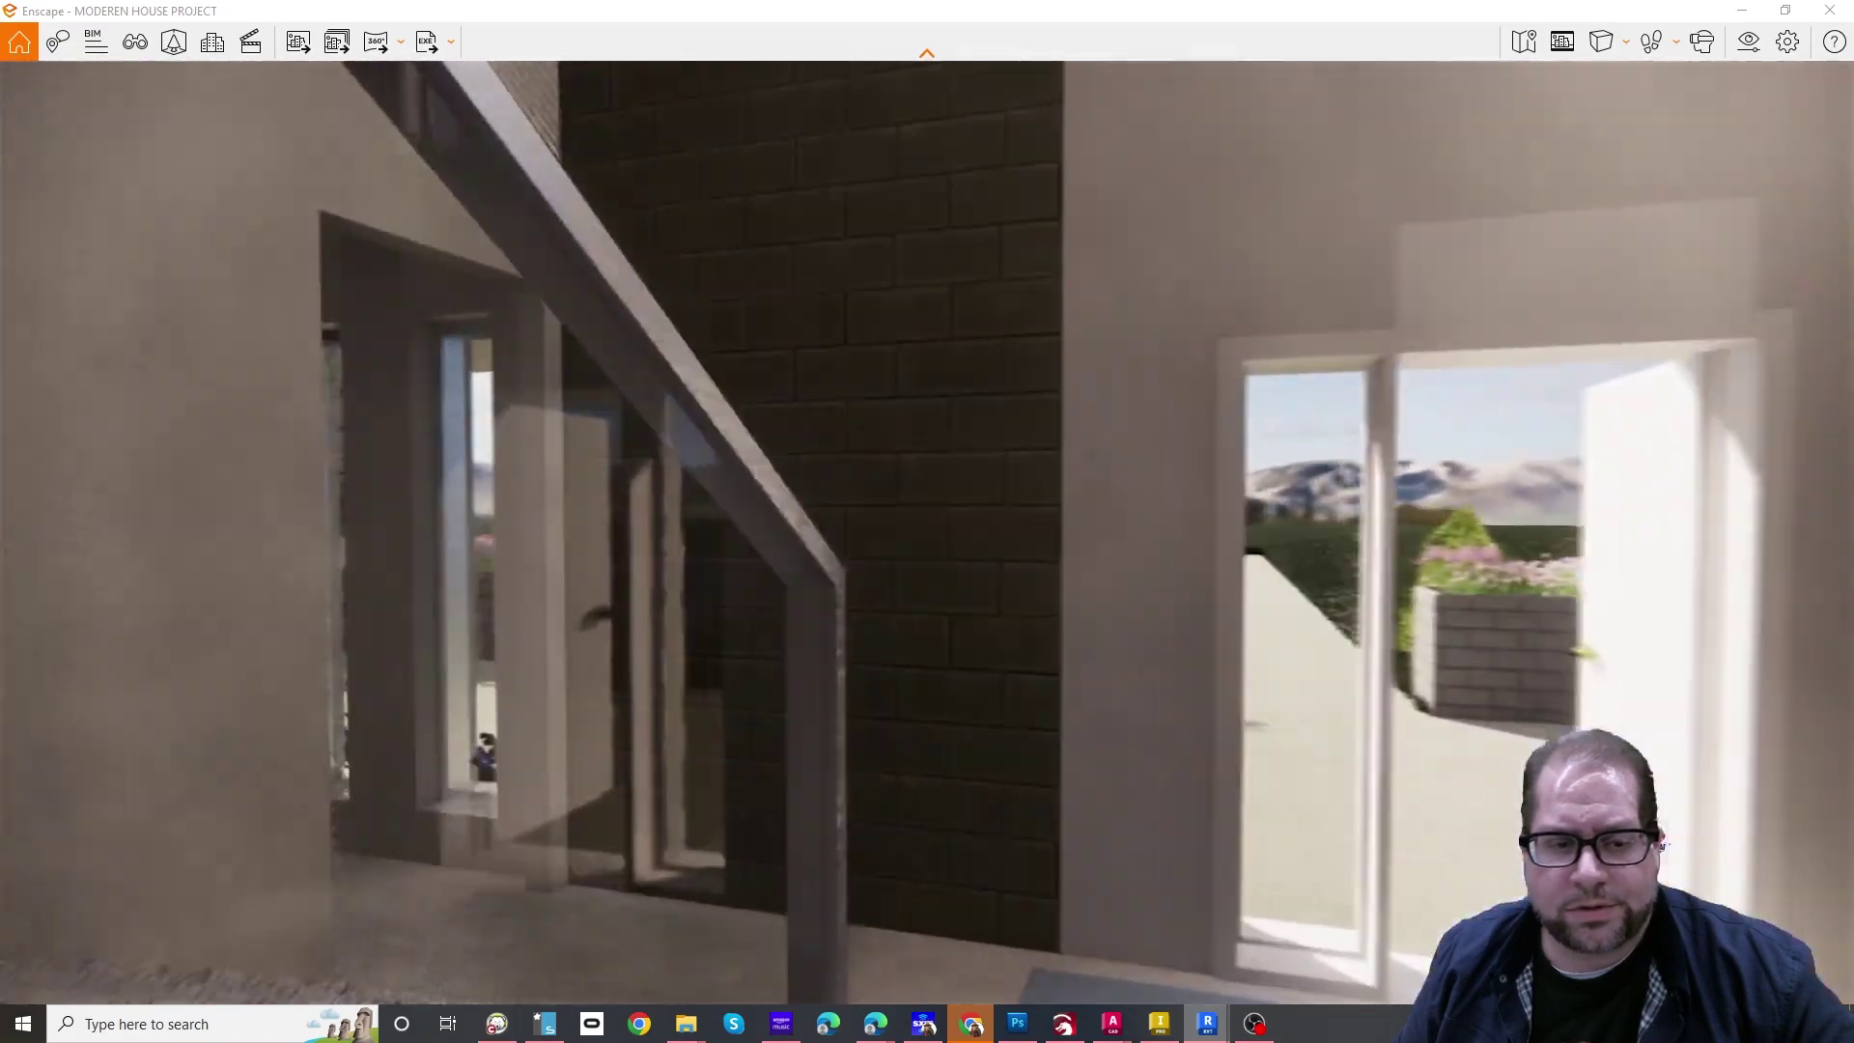
Climb the staircase to the upper landing with the two whale pictures.
mouse_move(926, 540)
left_mouse_down()
mouse_move(922, 261)
mouse_move(821, 106)
mouse_move(599, 125)
mouse_move(463, 280)
mouse_move(459, 425)
mouse_move(584, 589)
mouse_move(1207, 734)
mouse_move(1144, 676)
left_mouse_up()
key("s")
key("w")
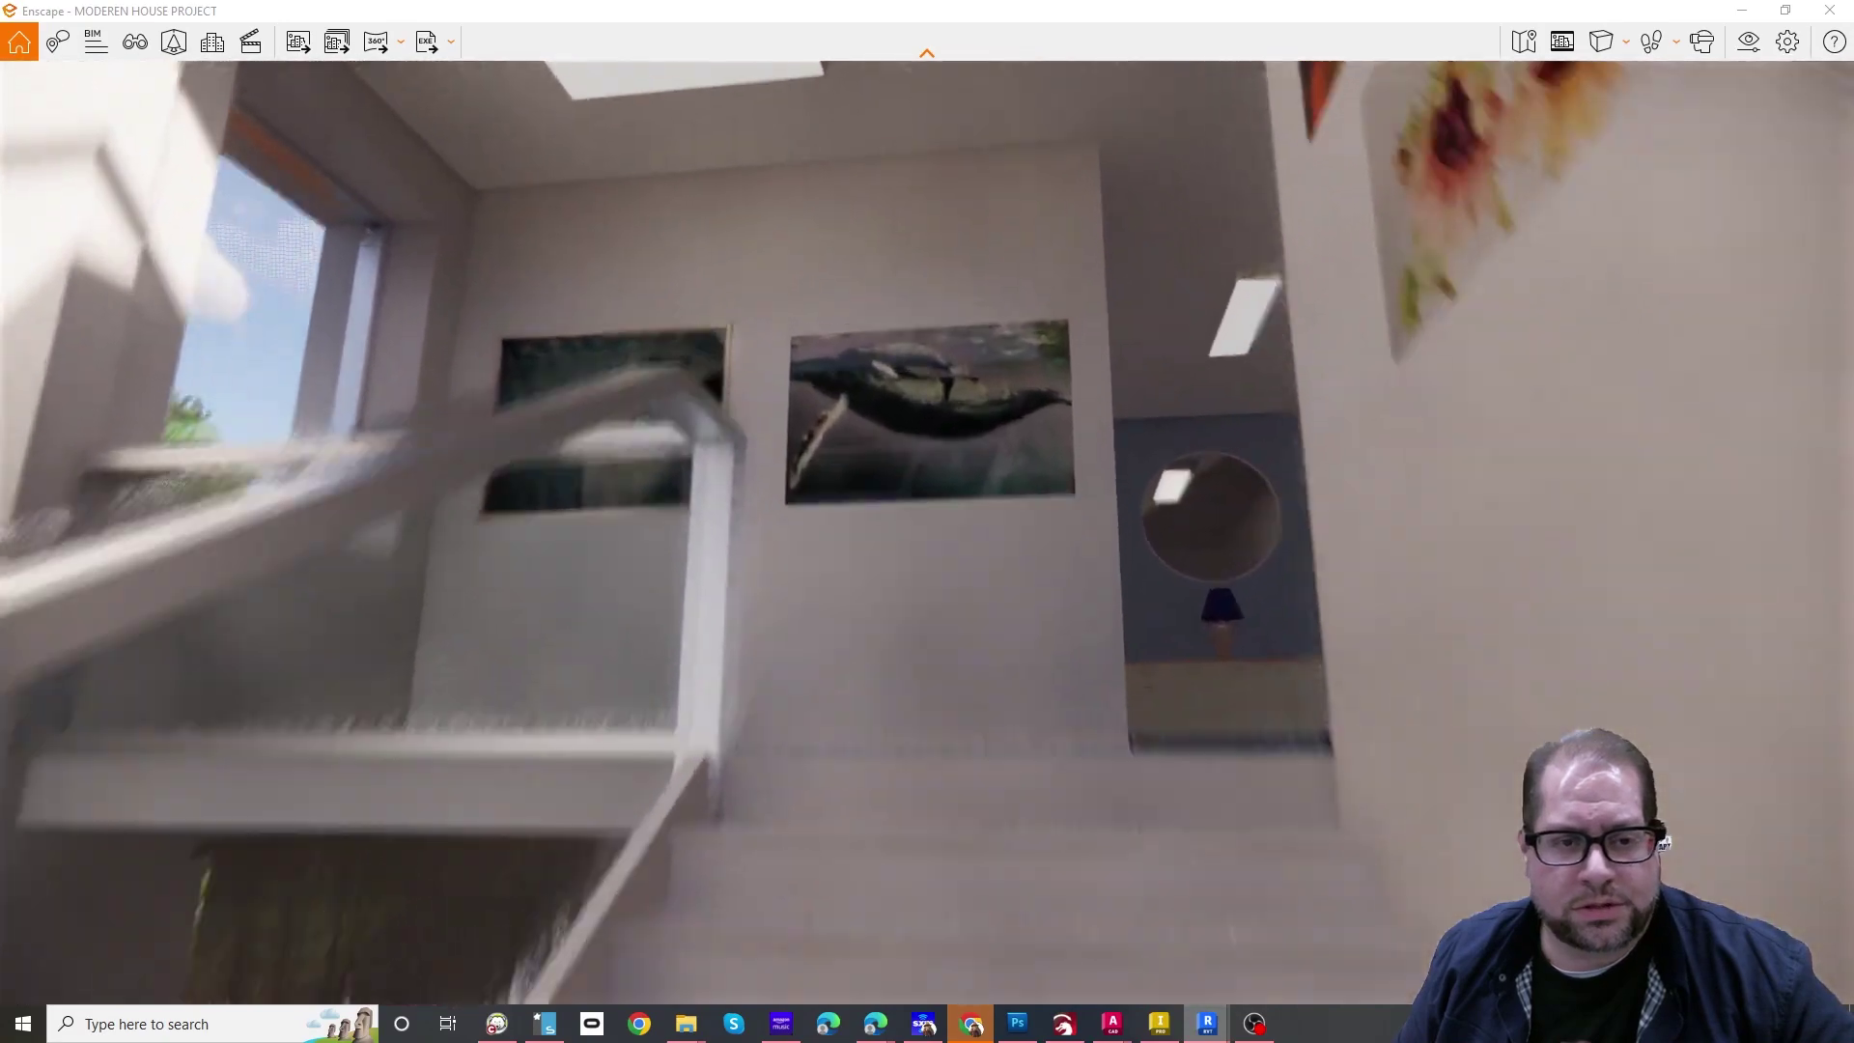
key("w")
mouse_move(927, 521)
left_mouse_down()
mouse_move(1632, 642)
mouse_move(1158, 579)
mouse_move(676, 555)
mouse_move(492, 579)
mouse_move(87, 560)
mouse_move(1294, 604)
left_mouse_up()
key("w")
Explore the upper-floor rooms beyond the stair landing.
left_click_drag(1667, 842, 1593, 842)
key("w")
key("w")
key("w")
key("w")
key("s")
key("w")
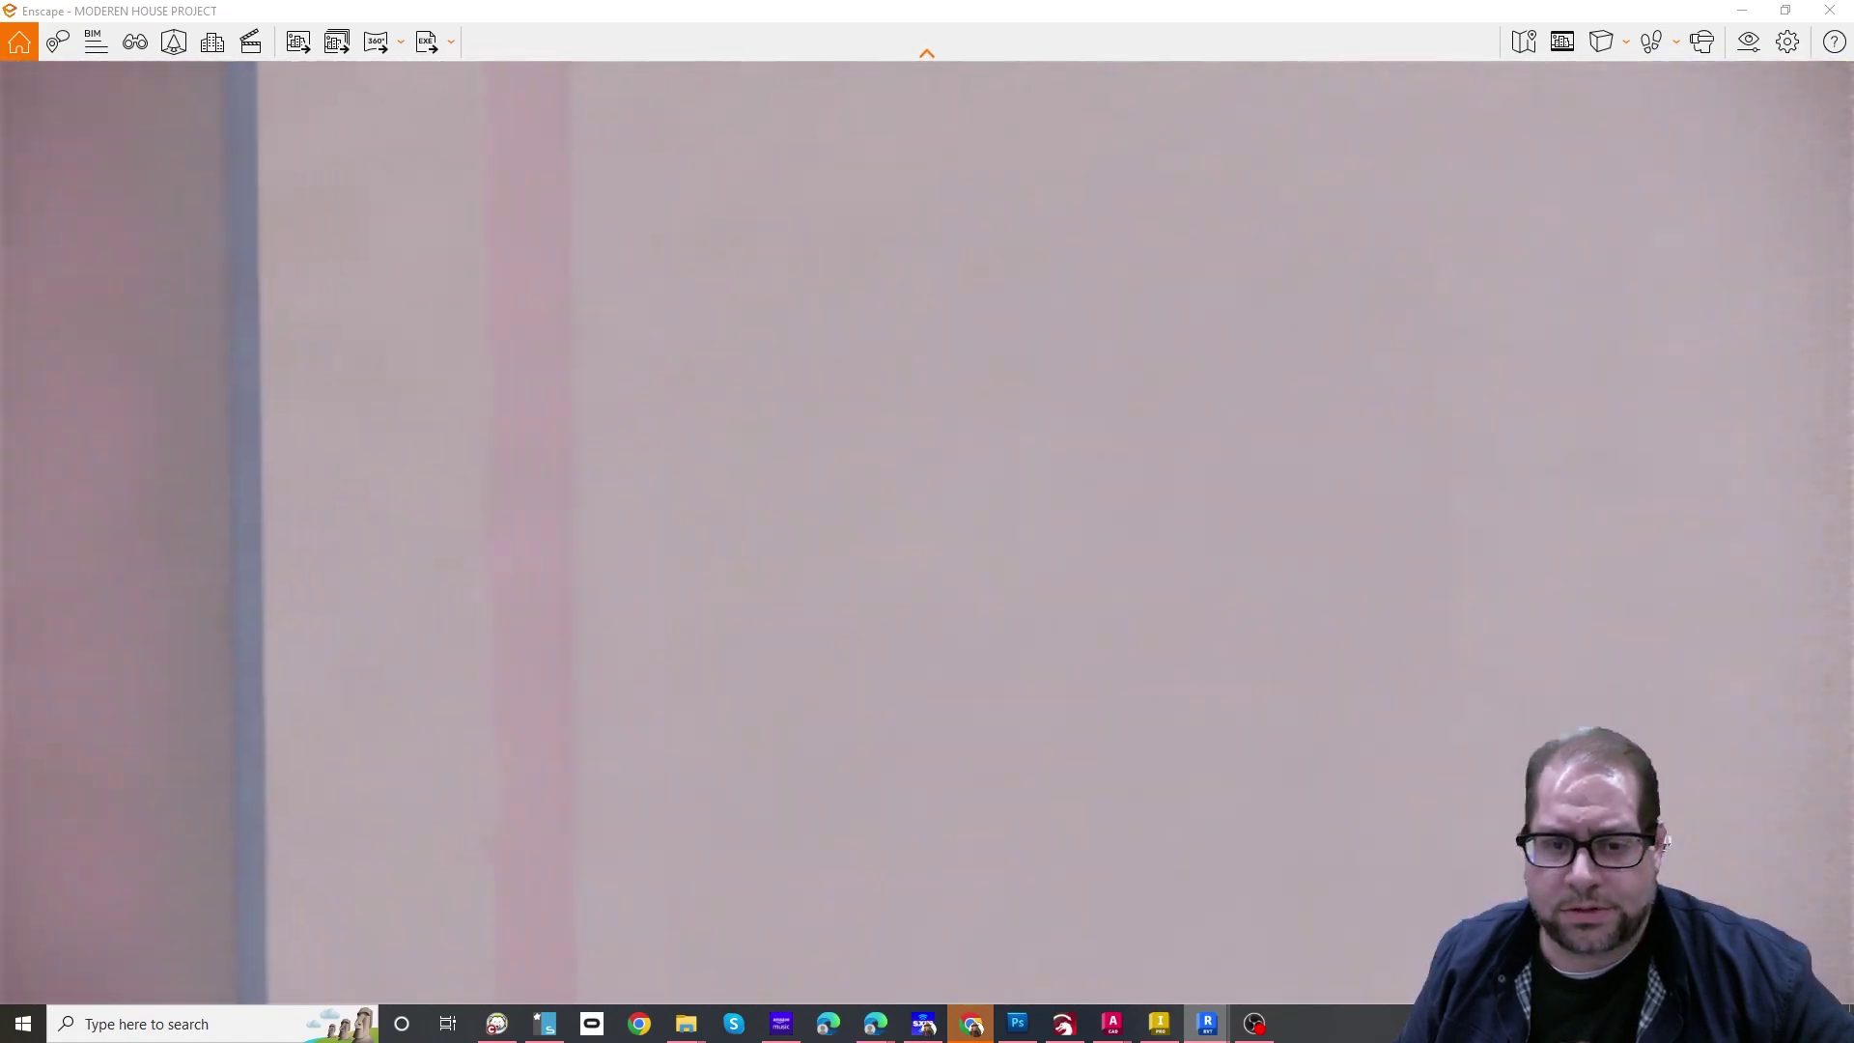
key("w")
left_click_drag(927, 521, 772, 459)
Walk across the upper floor to the bedroom's seating area with the blue sofa and large window.
key("w")
key("w")
key("w")
key("w")
key("w")
key("w")
key("w")
left_click_drag(1664, 842, 1839, 841)
key("w")
key("w")
key("w")
key("w")
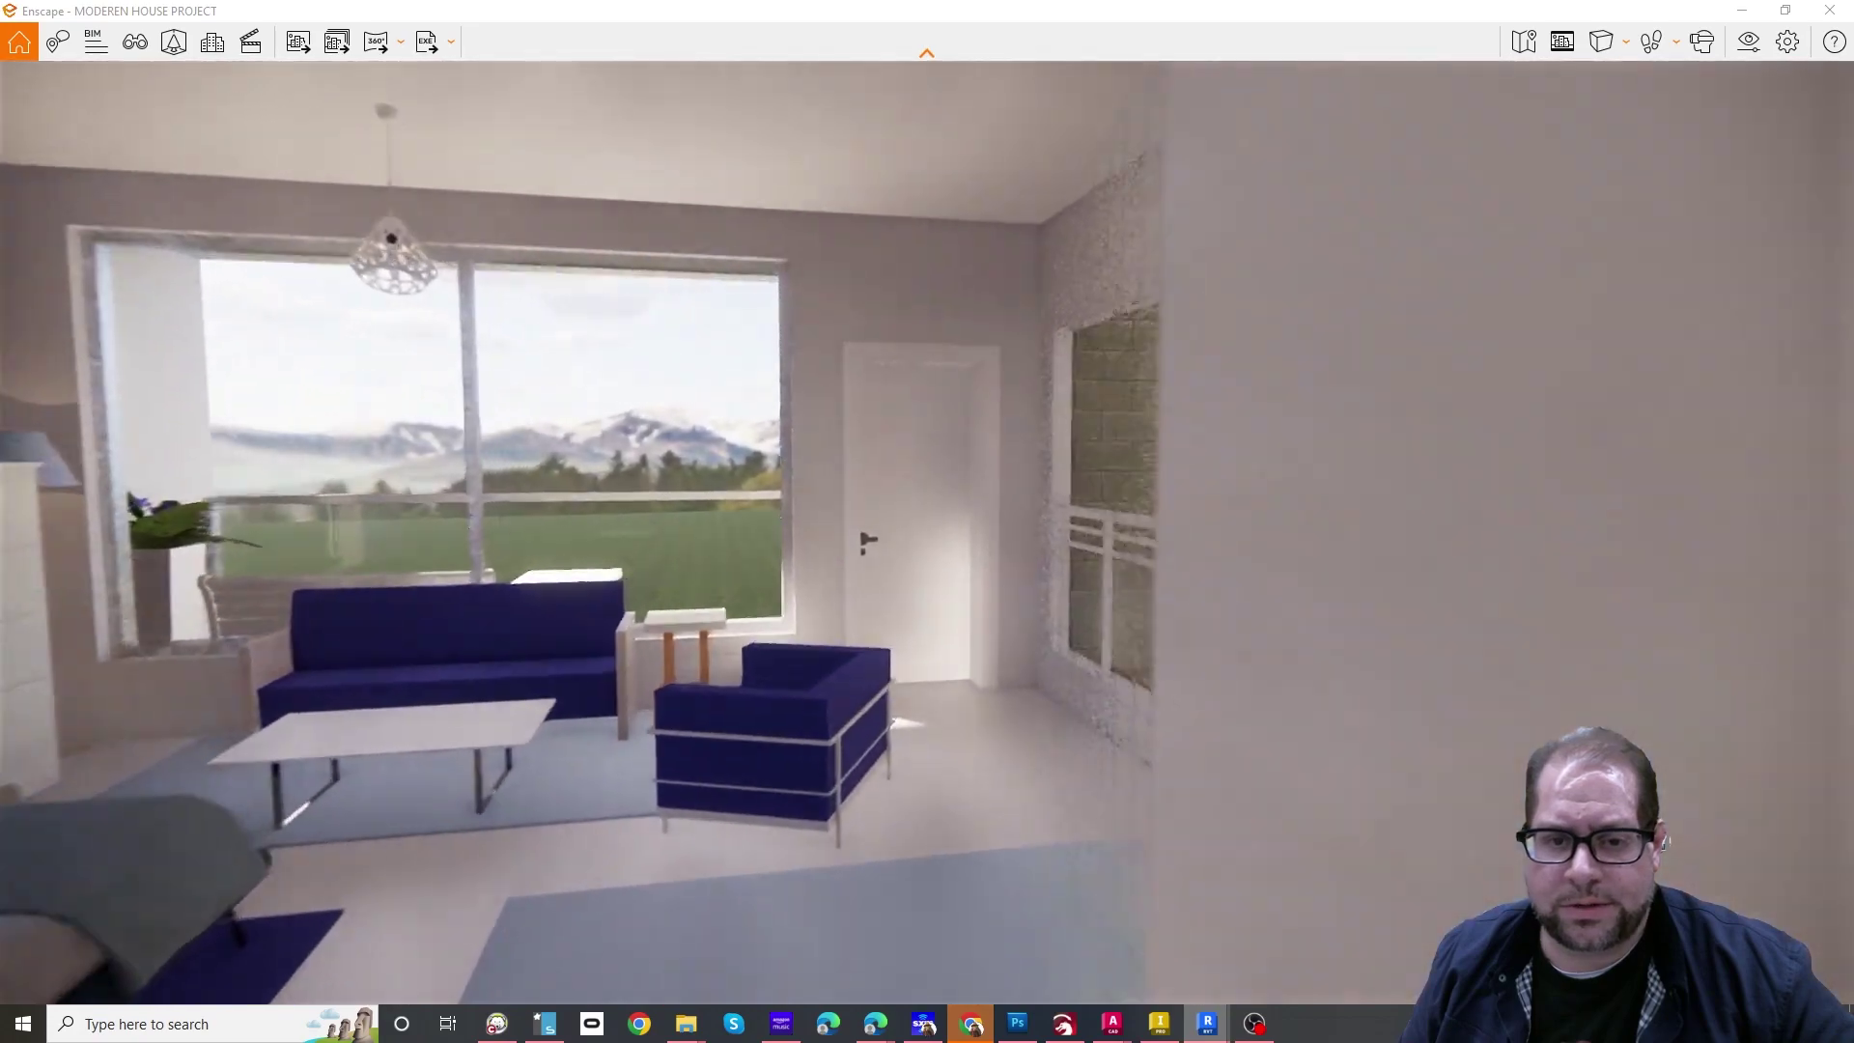
Turn away from the blue seating area and explore the adjoining parts of the upper floor.
left_click_drag(1664, 842, 1526, 860)
mouse_move(1158, 521)
left_mouse_down()
mouse_move(985, 487)
mouse_move(618, 479)
mouse_move(1155, 471)
mouse_move(96, 482)
mouse_move(710, 463)
mouse_move(96, 463)
left_mouse_up()
key("w")
key("w")
key("w")
key("w")
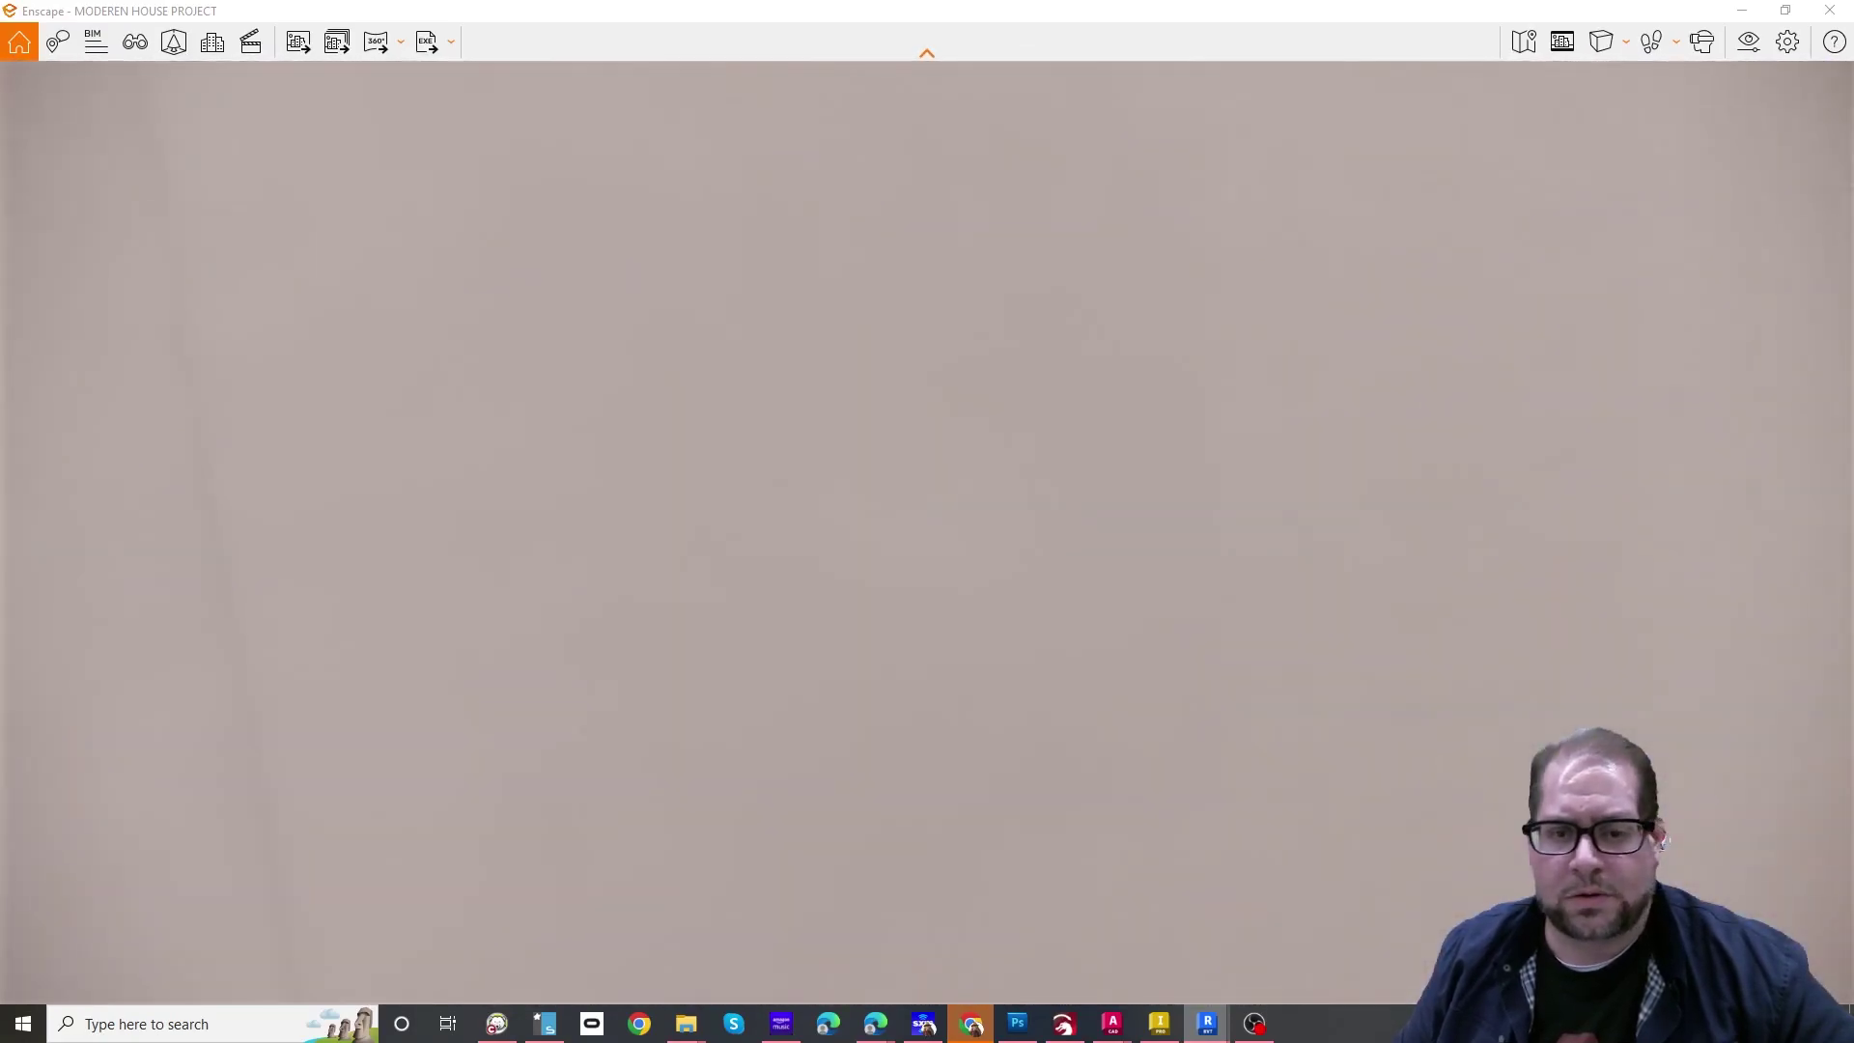
key("w")
Return past the wall mirrors to the bedroom railing and look down into the entrance hall.
left_click_drag(926, 521, 927, 386)
key("w")
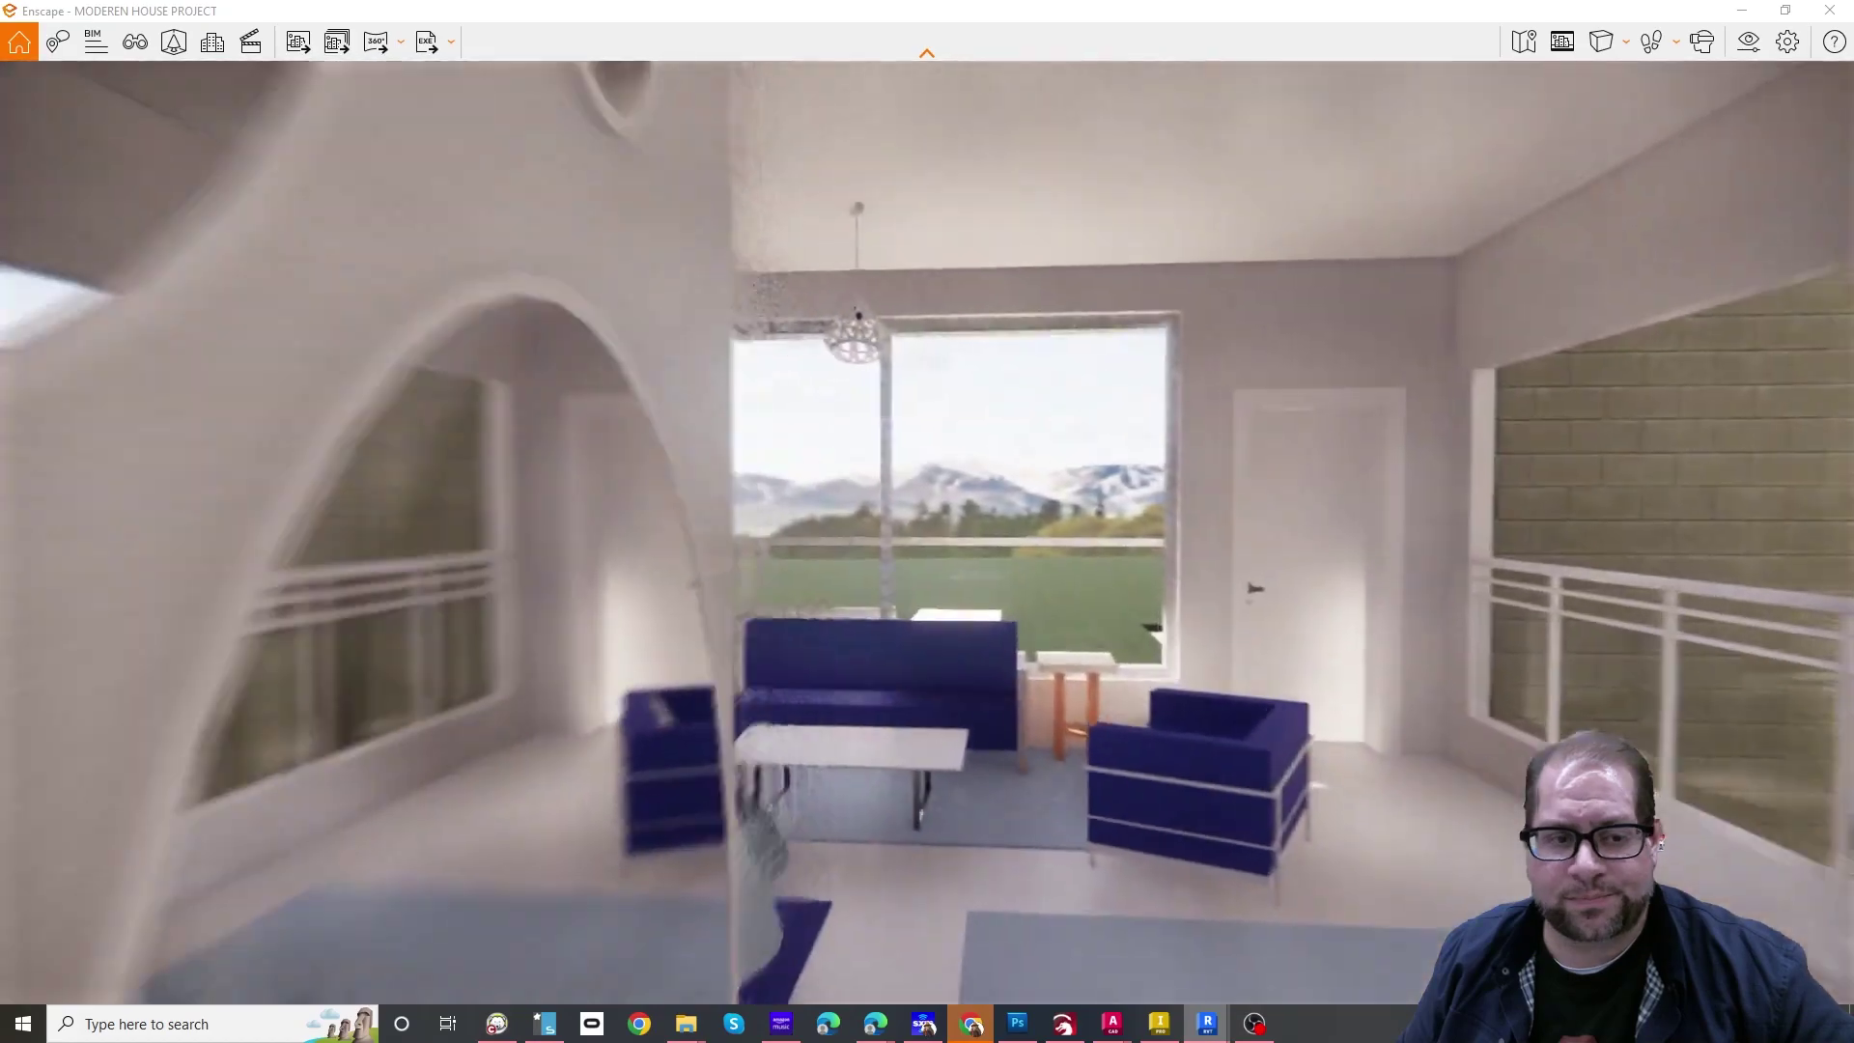
key("w")
left_click_drag(1661, 843, 1657, 927)
key("w")
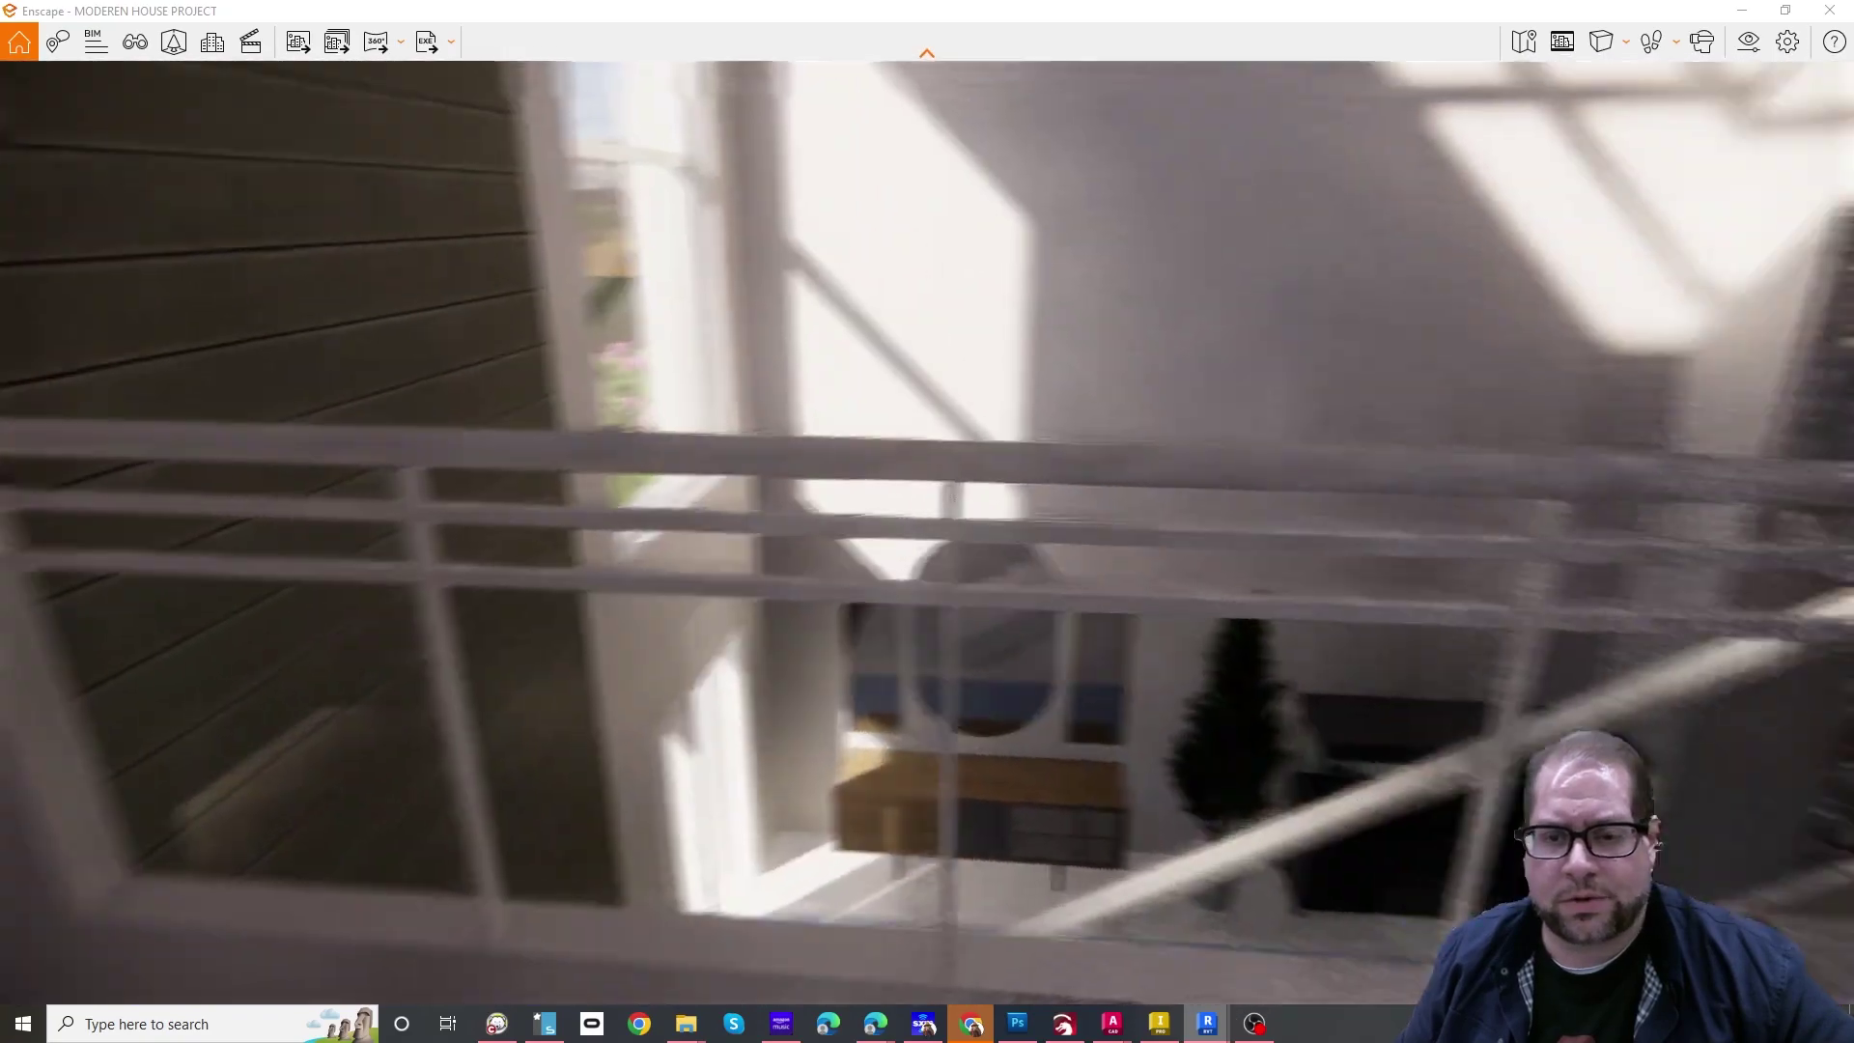
Face the staircase from the upper-floor railing and change the scene's time of day to night.
left_click_drag(907, 792, 1432, 775)
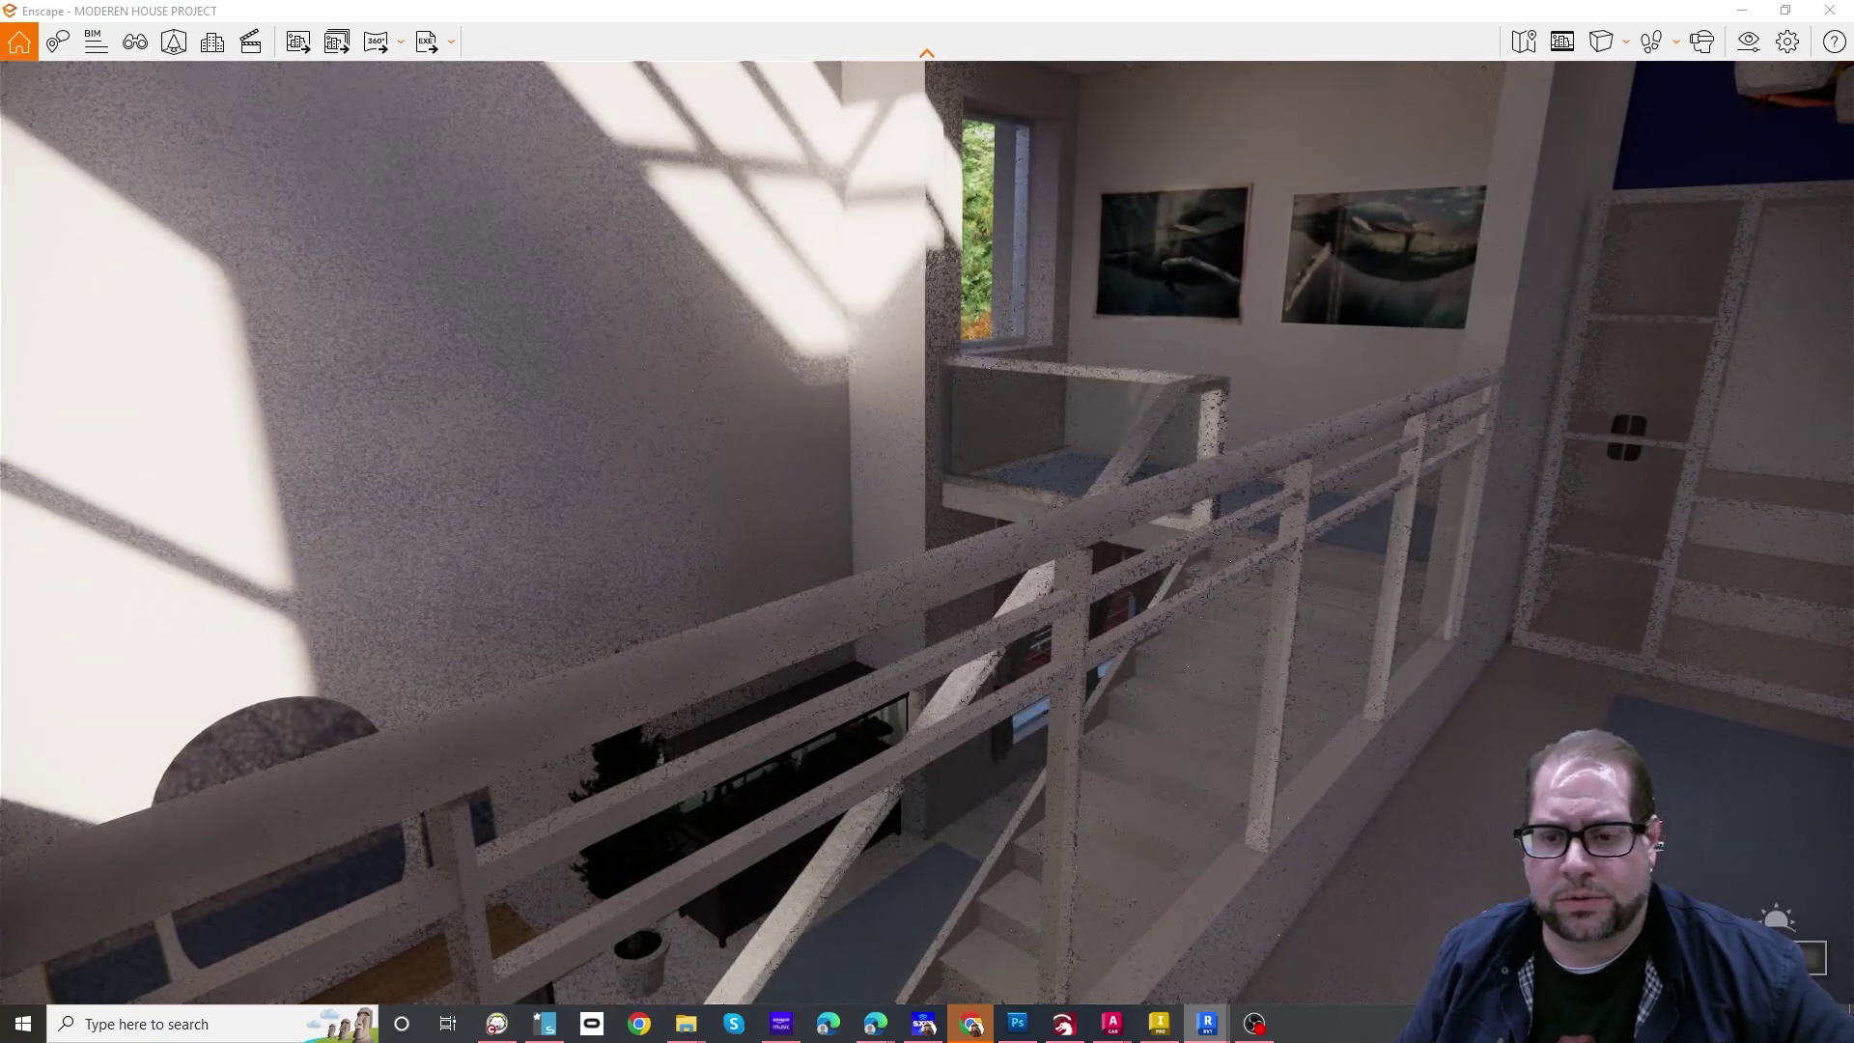
key("u")
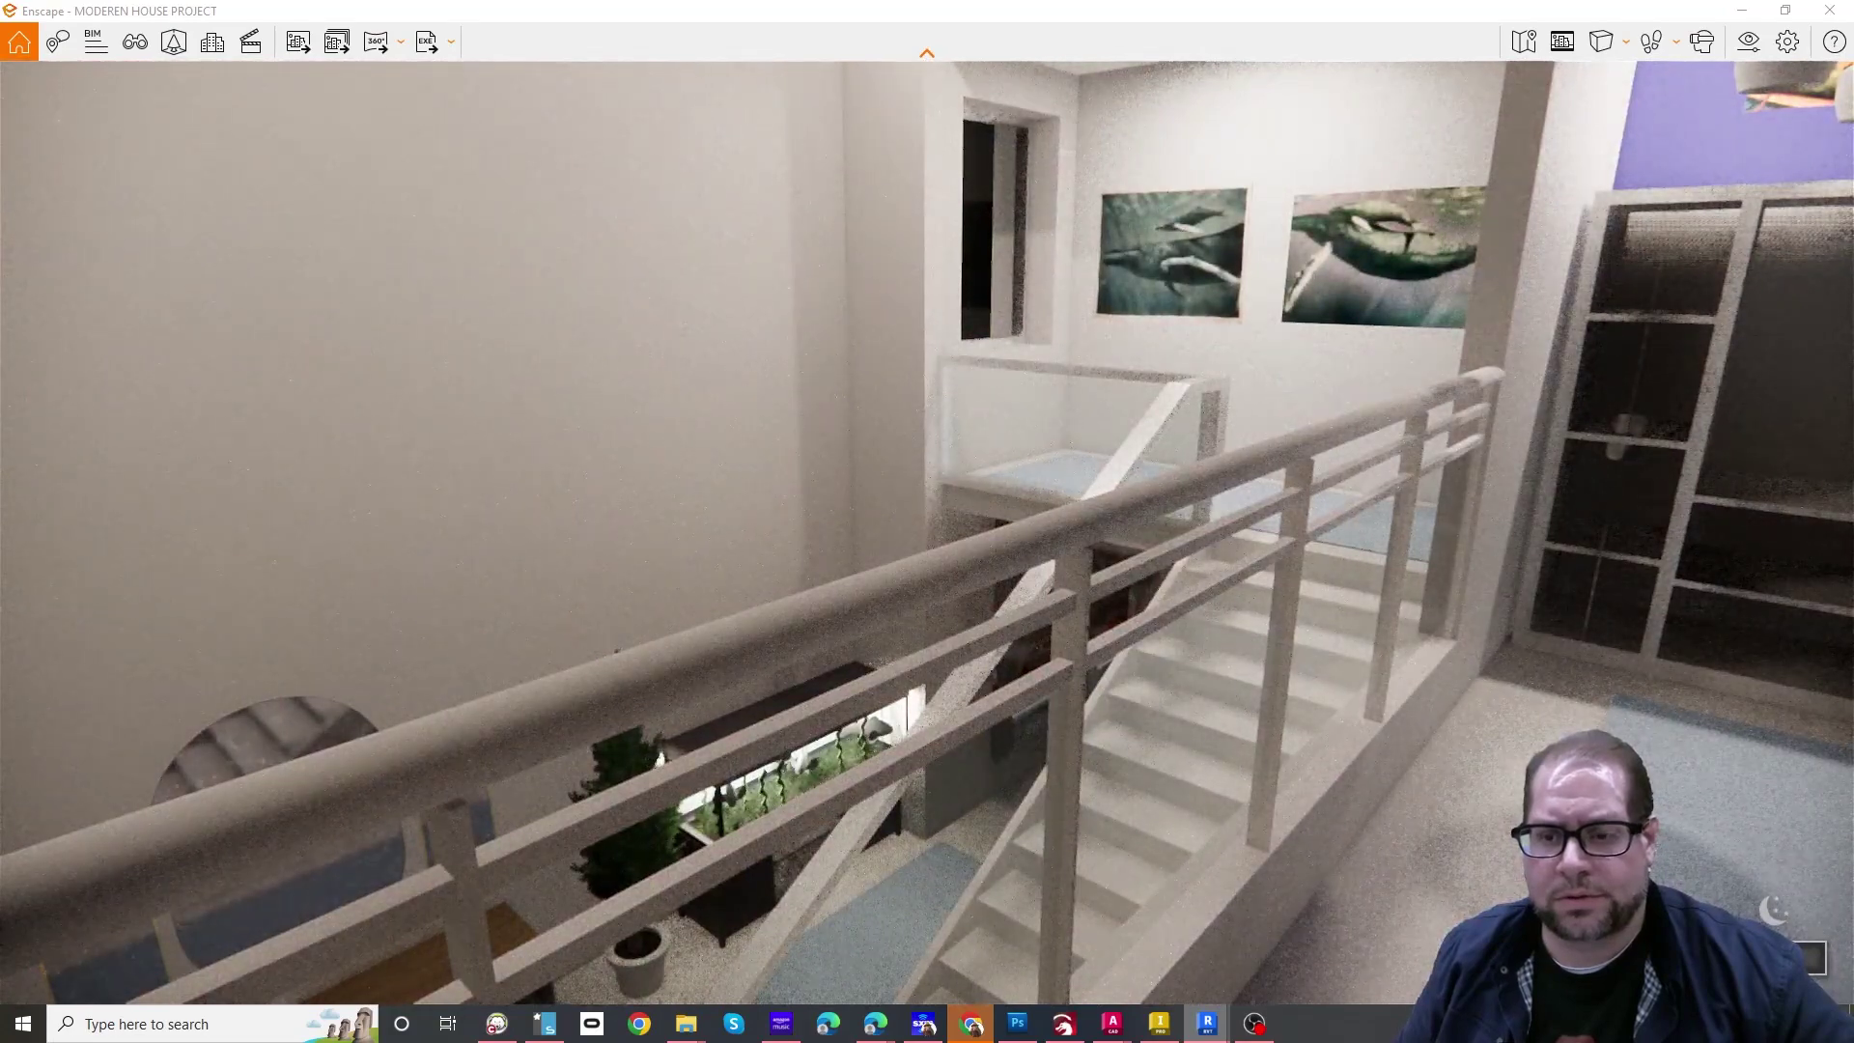
Examine the bedroom, the railing above the entrance hall and the mirrored corridor under night lighting.
left_click_drag(734, 579, 1699, 478)
key("w")
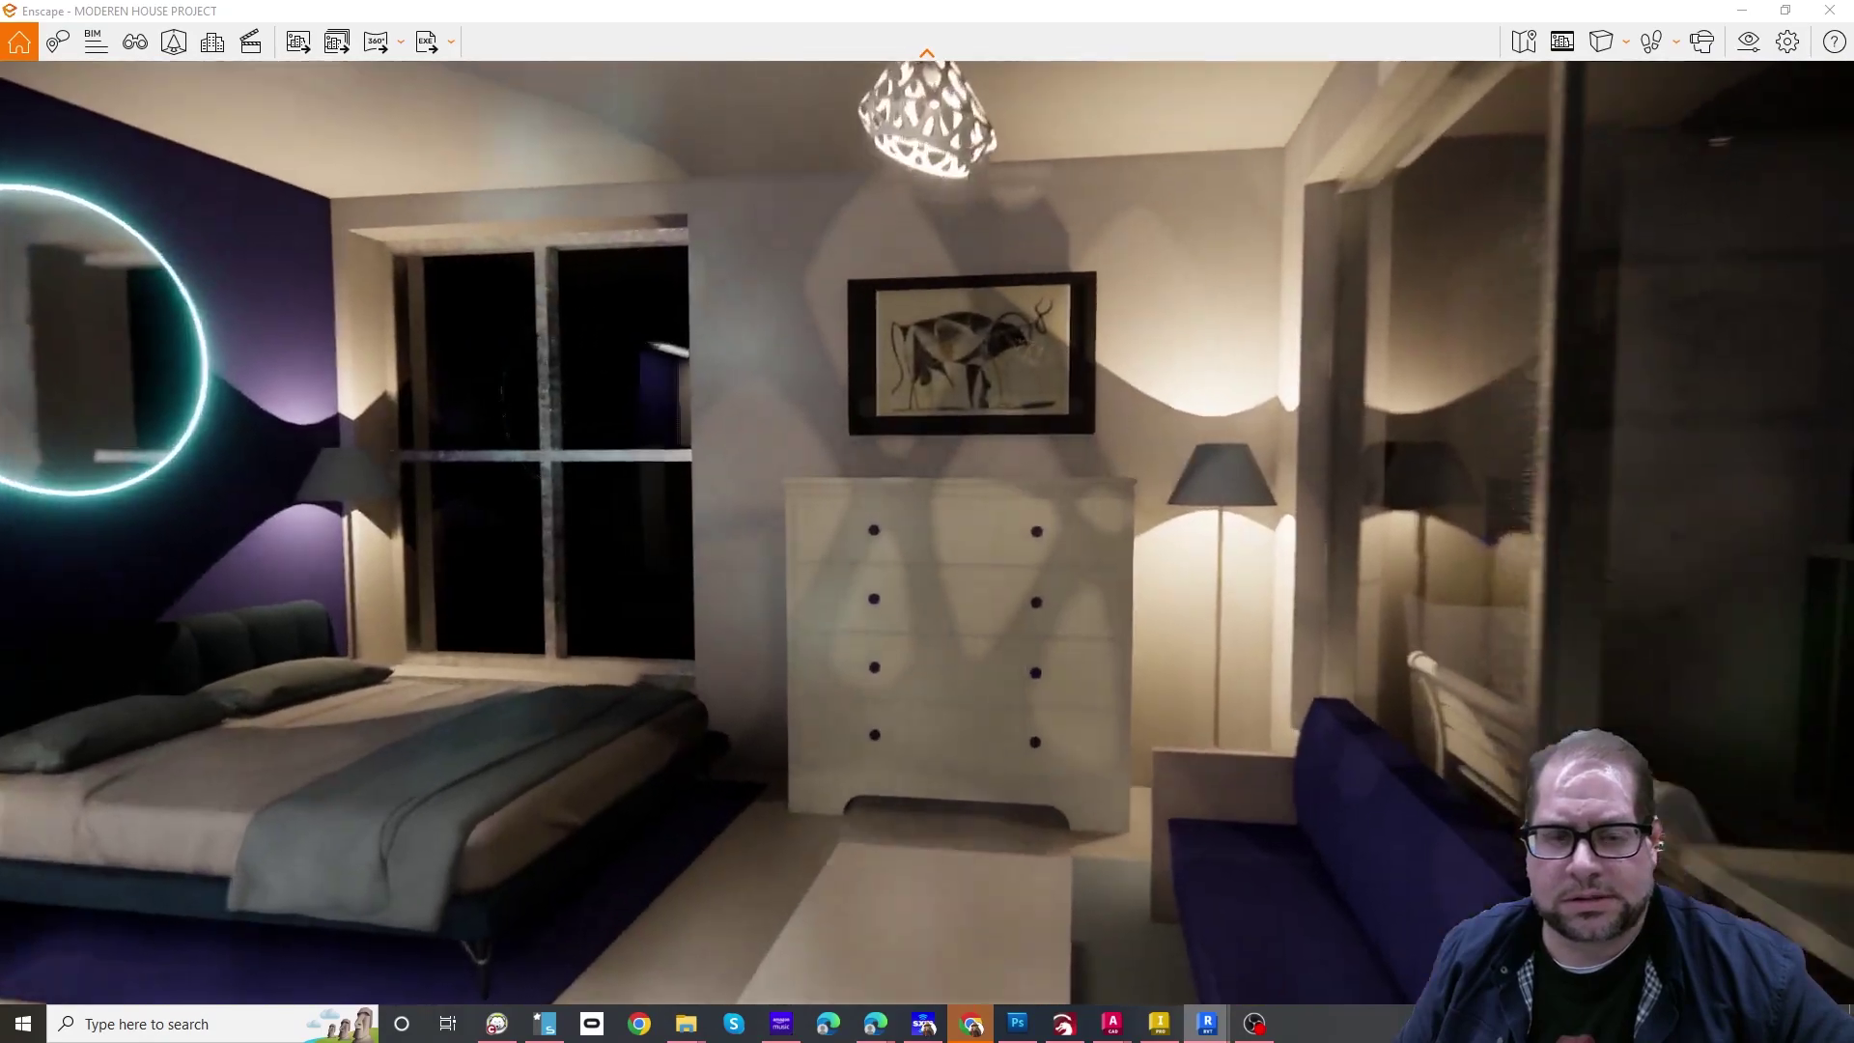
key("a")
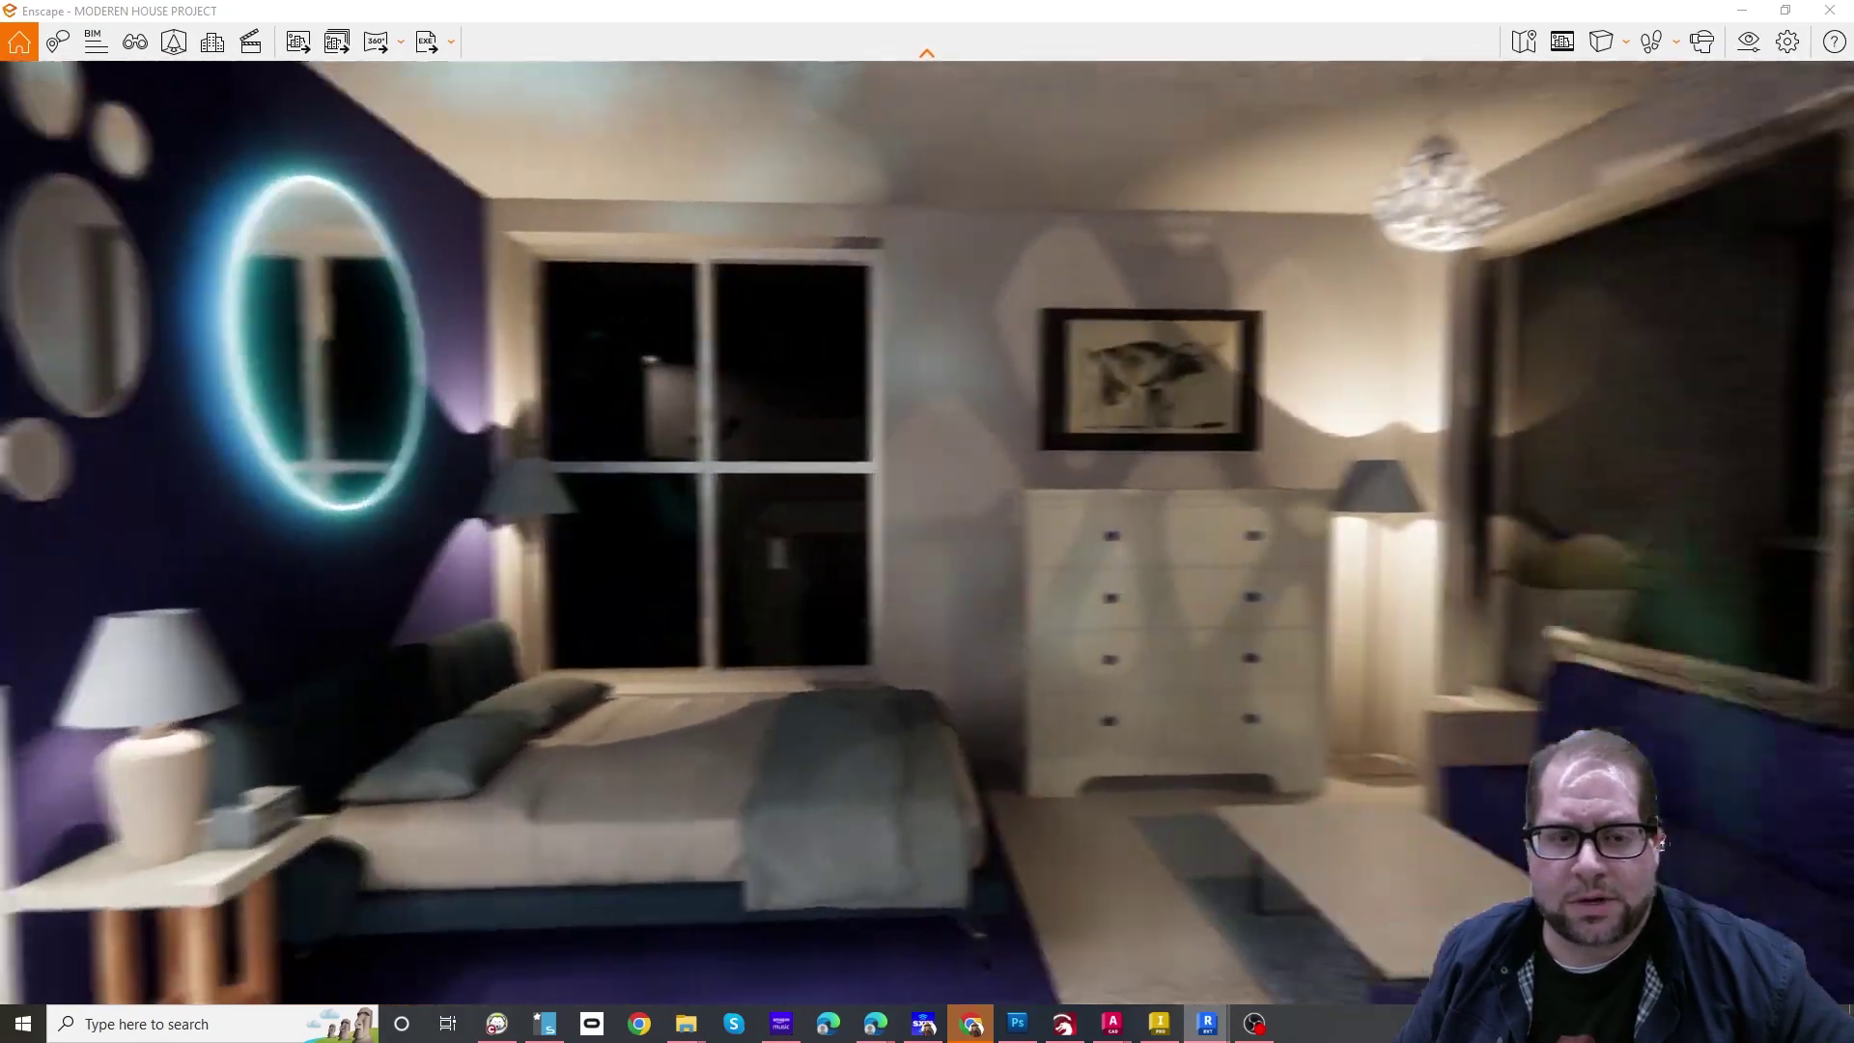
key("w")
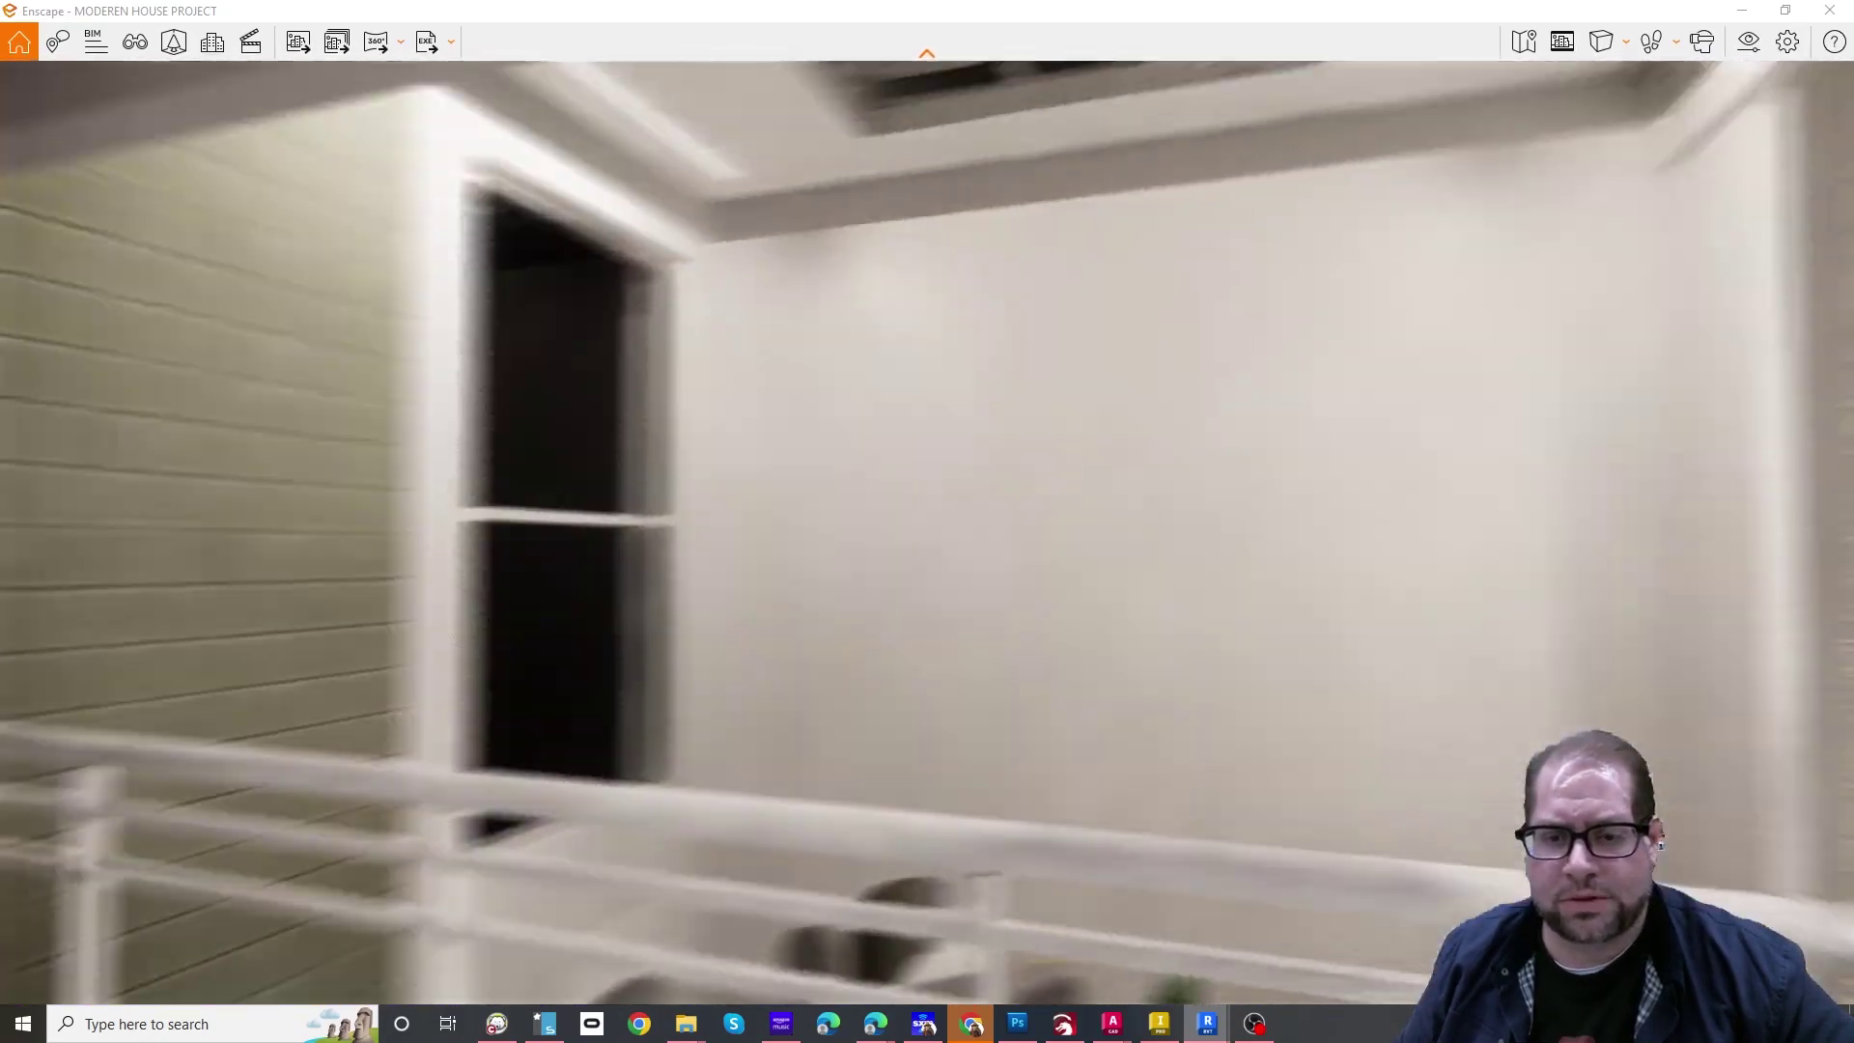
key("w")
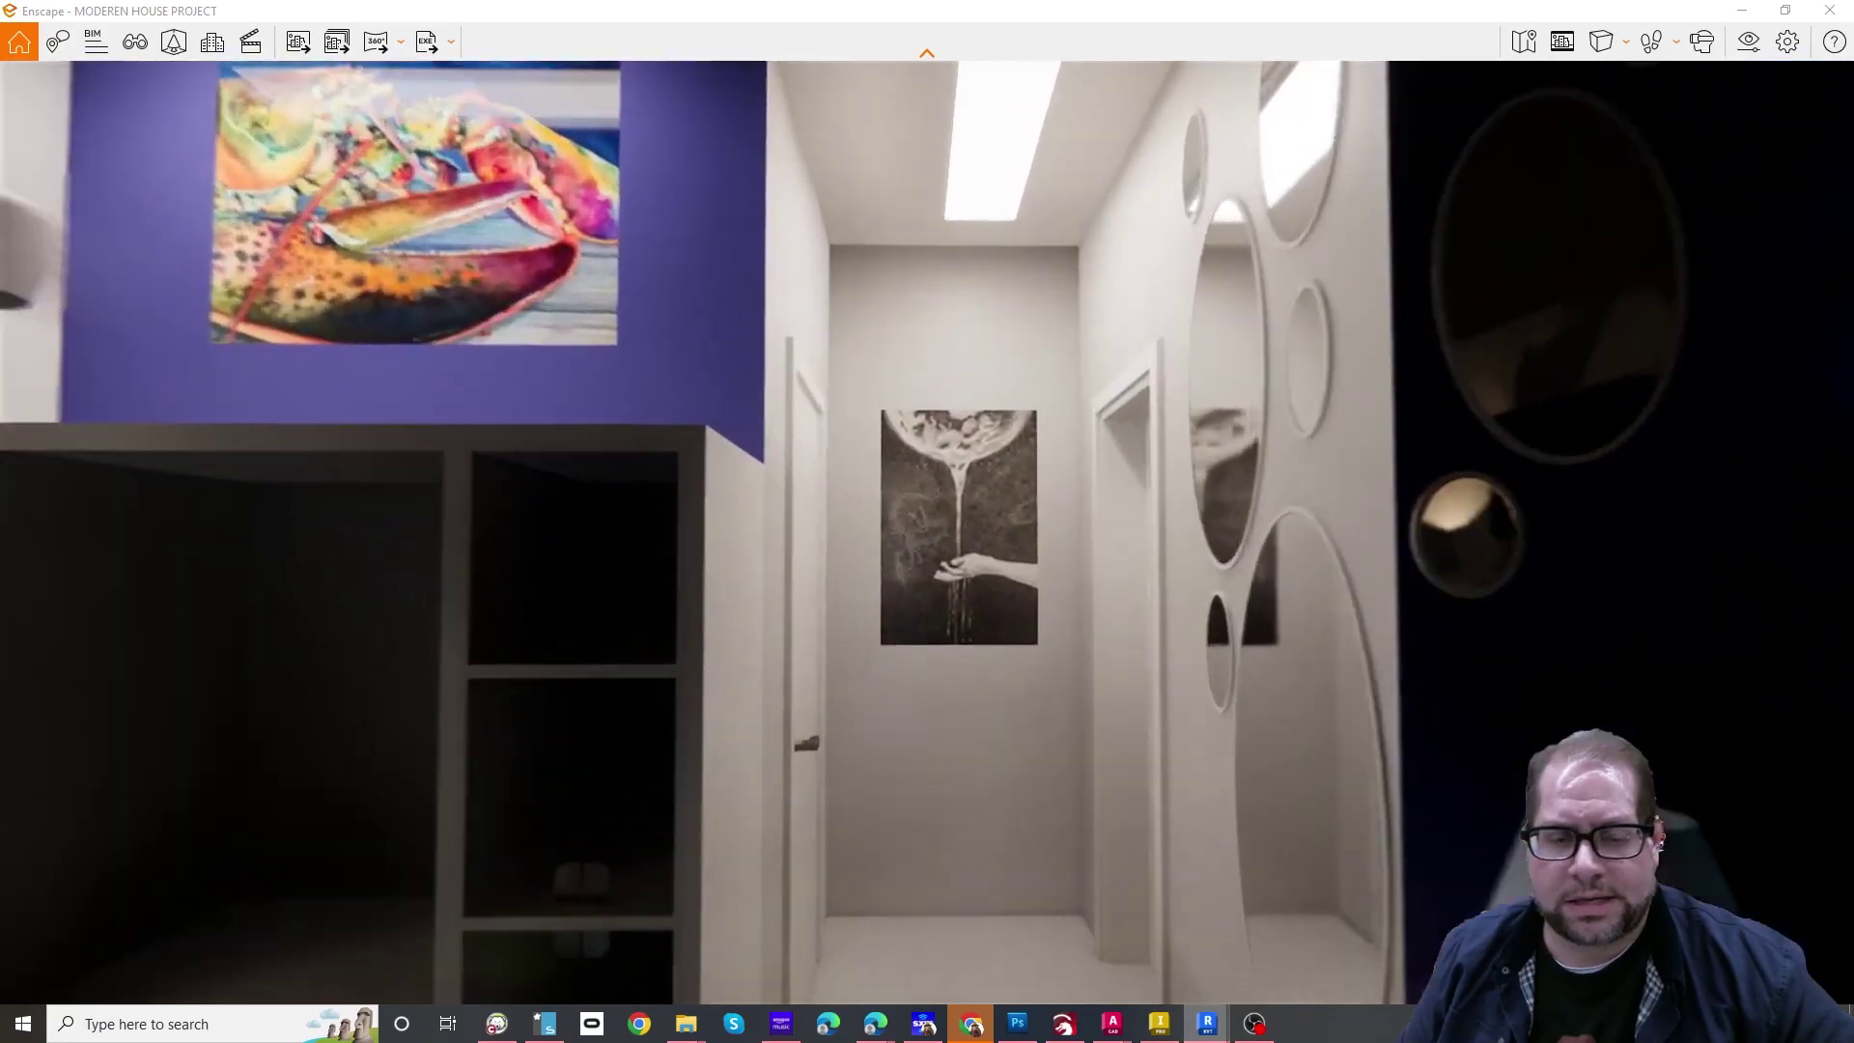
Walk through the mirrored corridor to the room with the round mirror, turning back toward the staircase landing.
key("w")
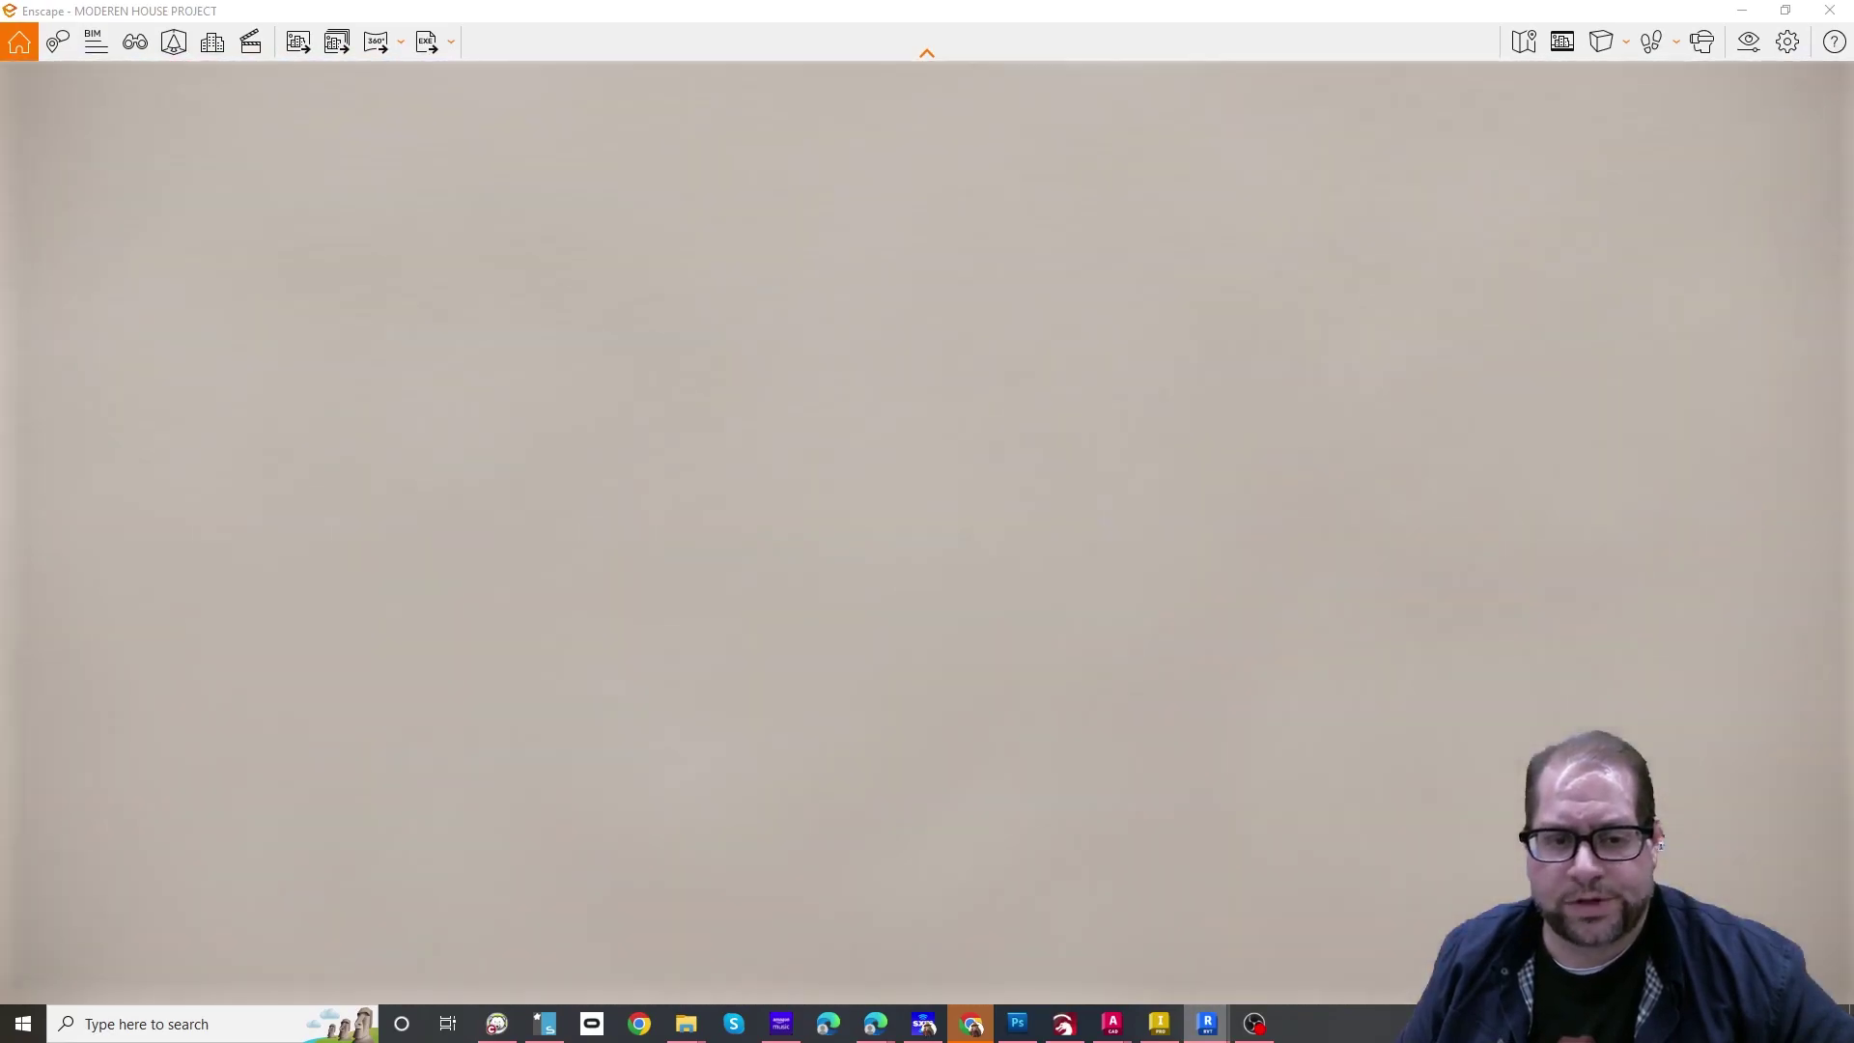
key("w")
left_click_drag(927, 531, 1071, 318)
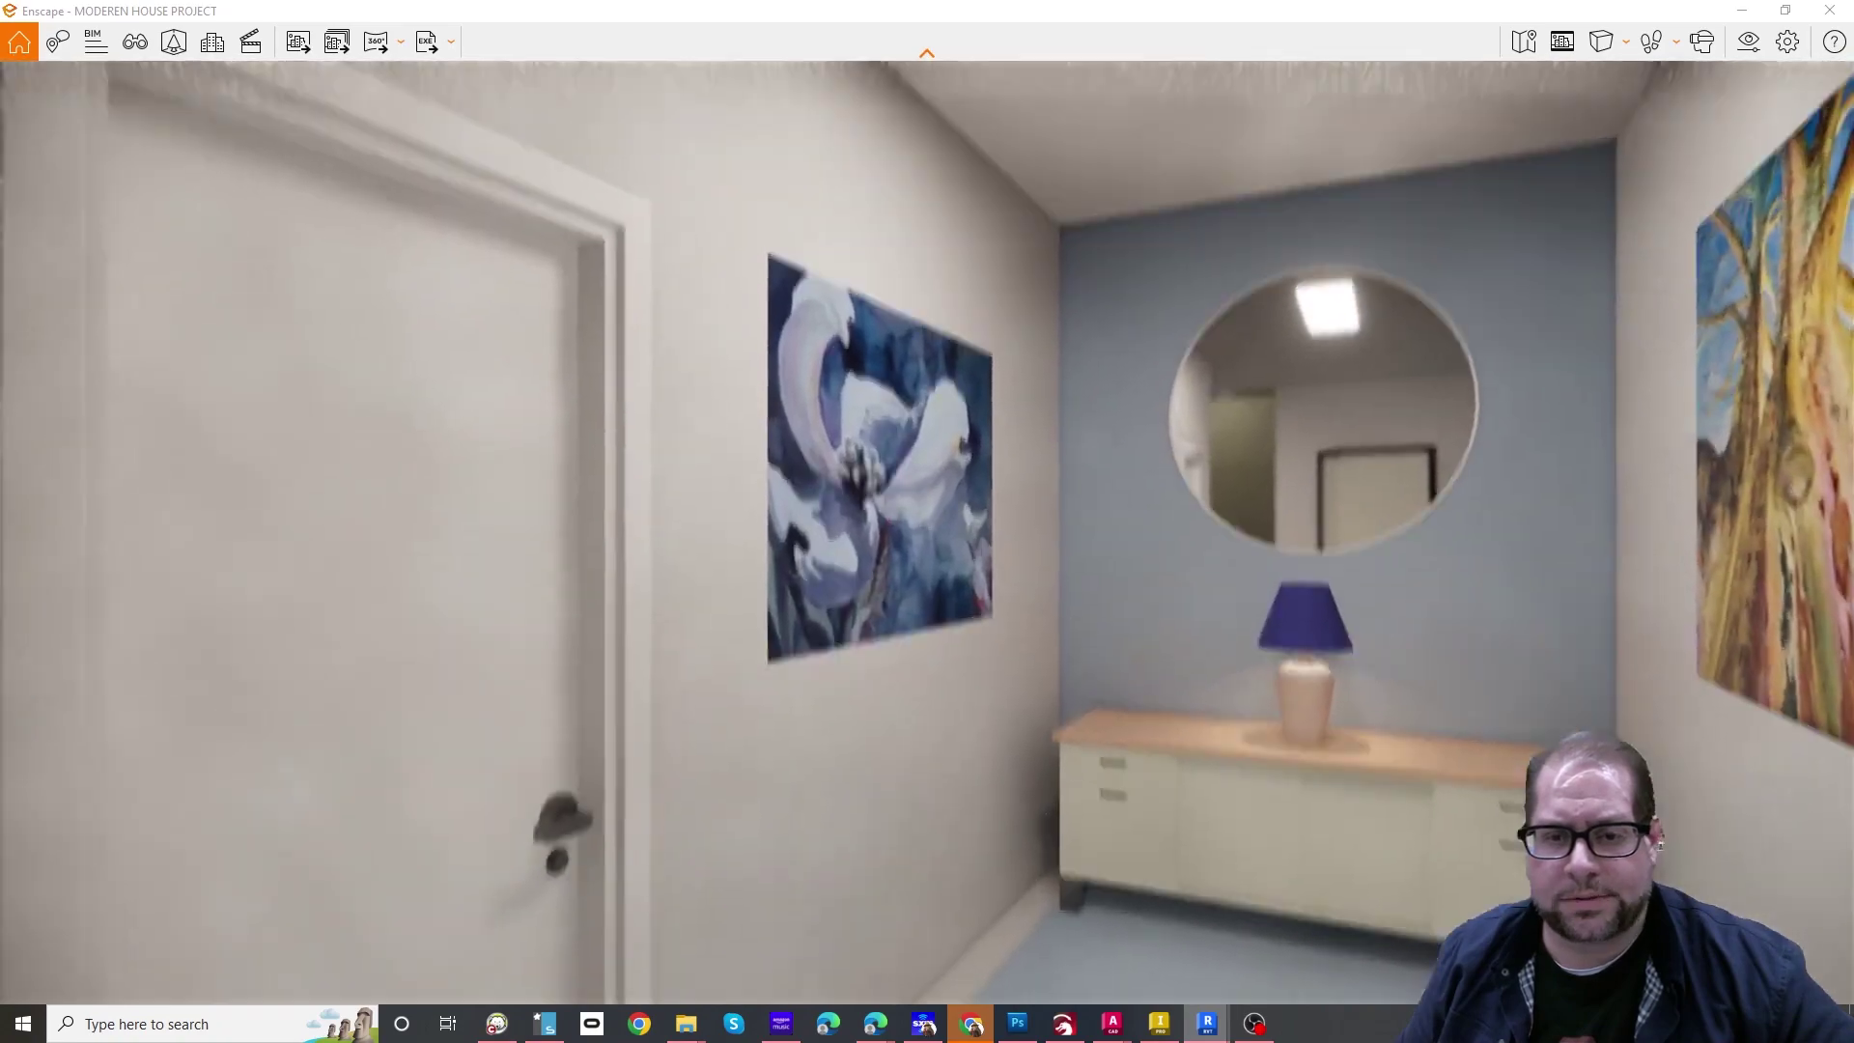
left_click_drag(927, 531, 830, 318)
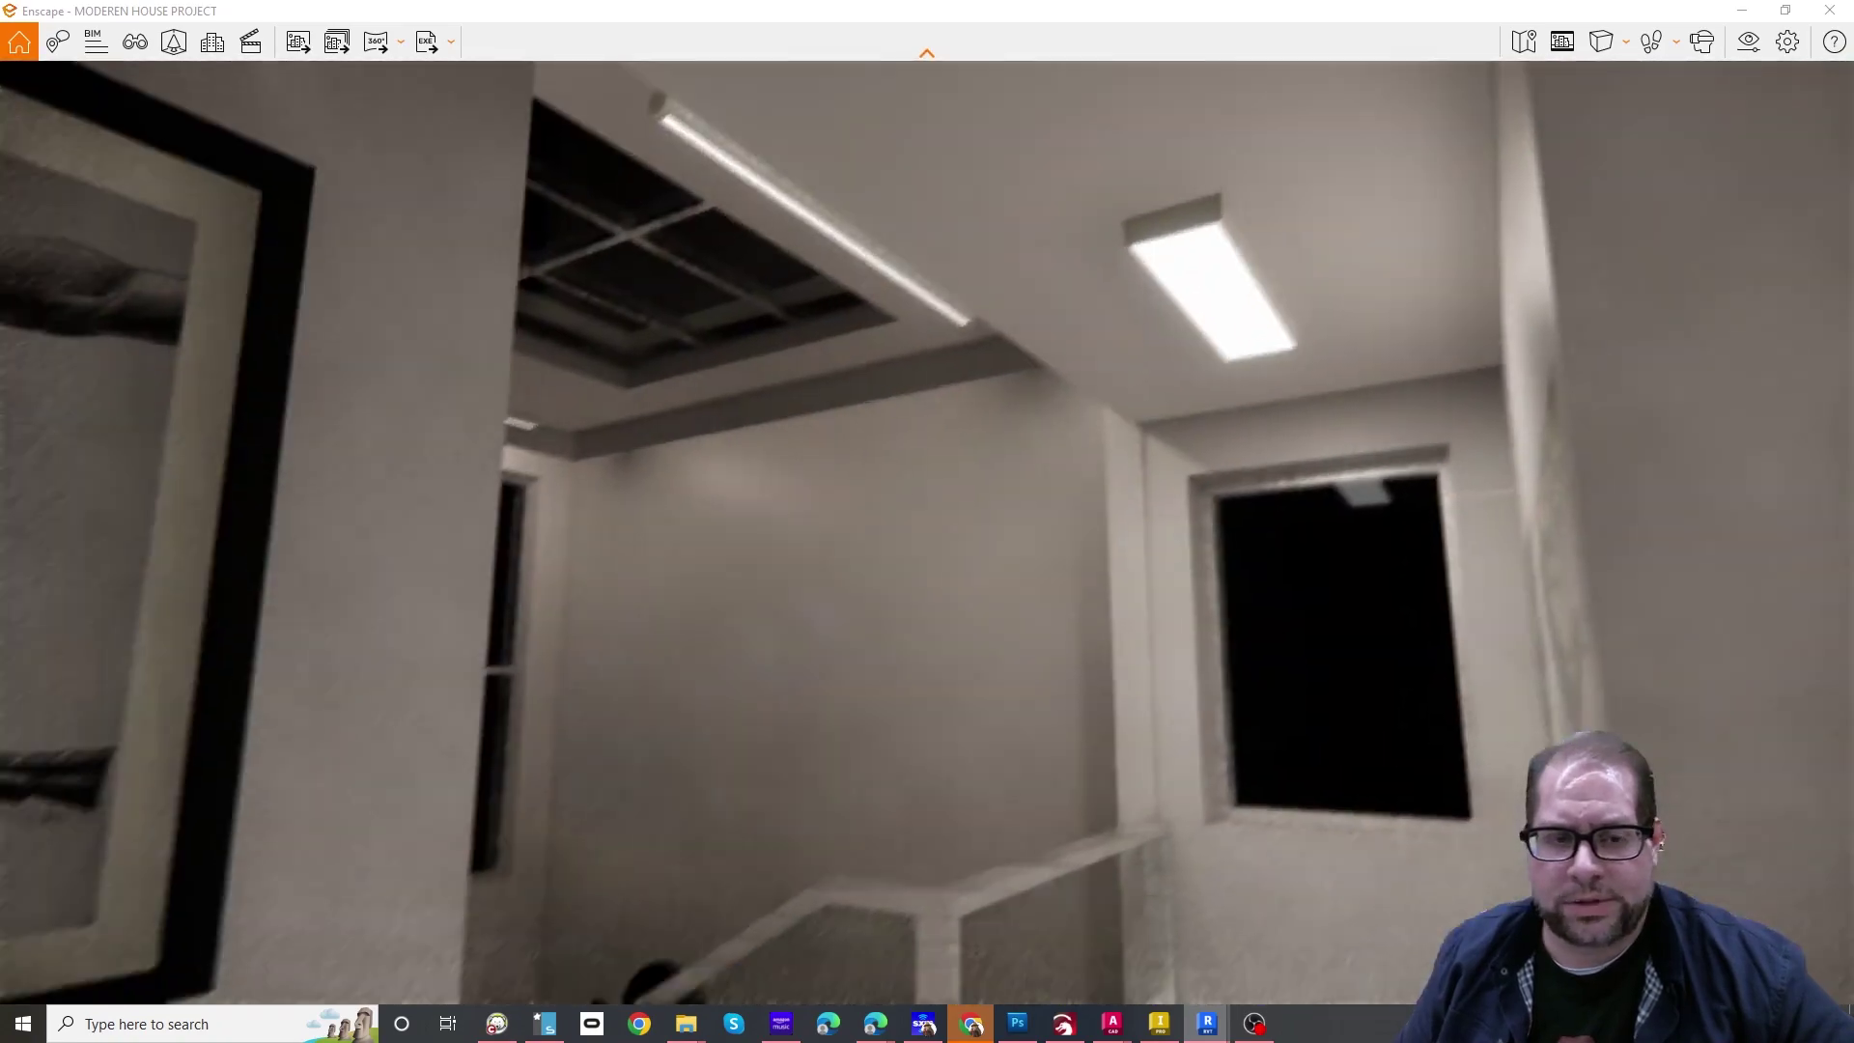
Descend the staircase to the ground floor and face the living area under night lighting.
key("w")
left_click_drag(927, 531, 714, 820)
key("w")
left_click_drag(927, 531, 1584, 463)
key("w")
key("a")
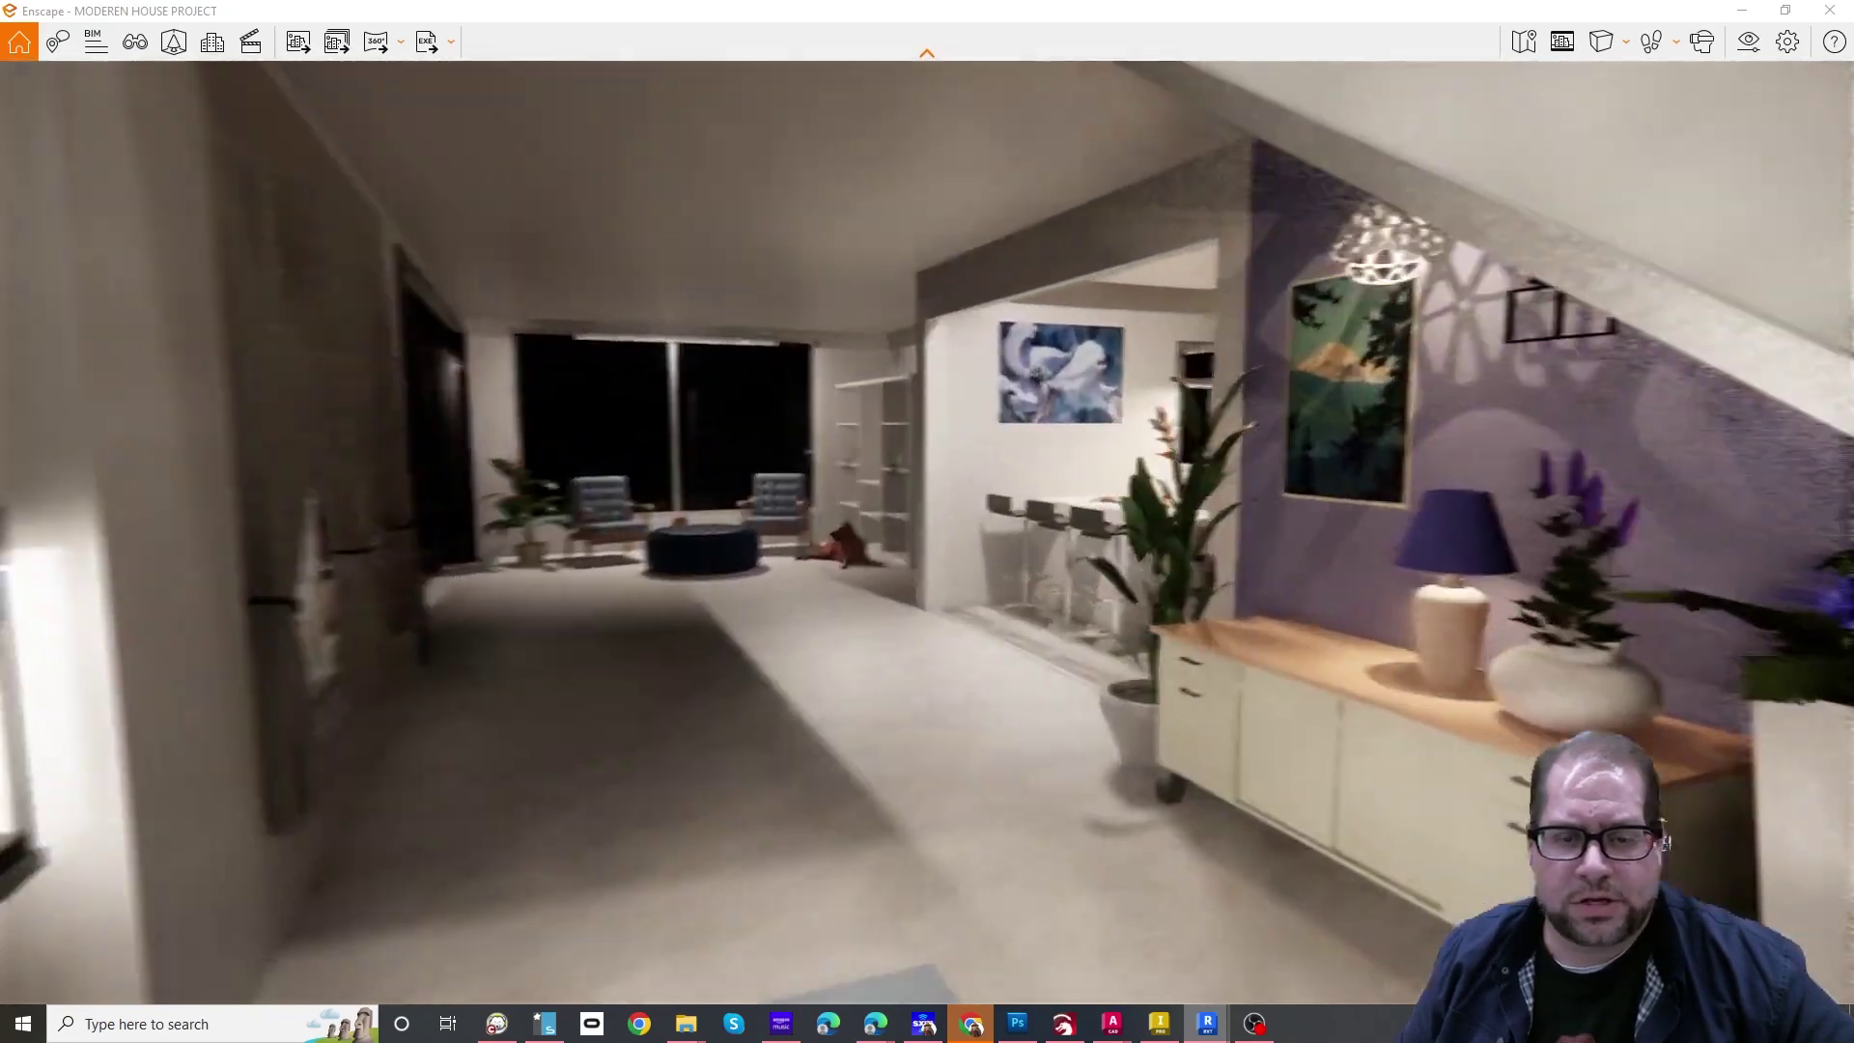
Examine the purple accent wall, its sideboard and lamps, and the adjoining kitchen bar at night.
key("w")
left_click_drag(927, 531, 1255, 531)
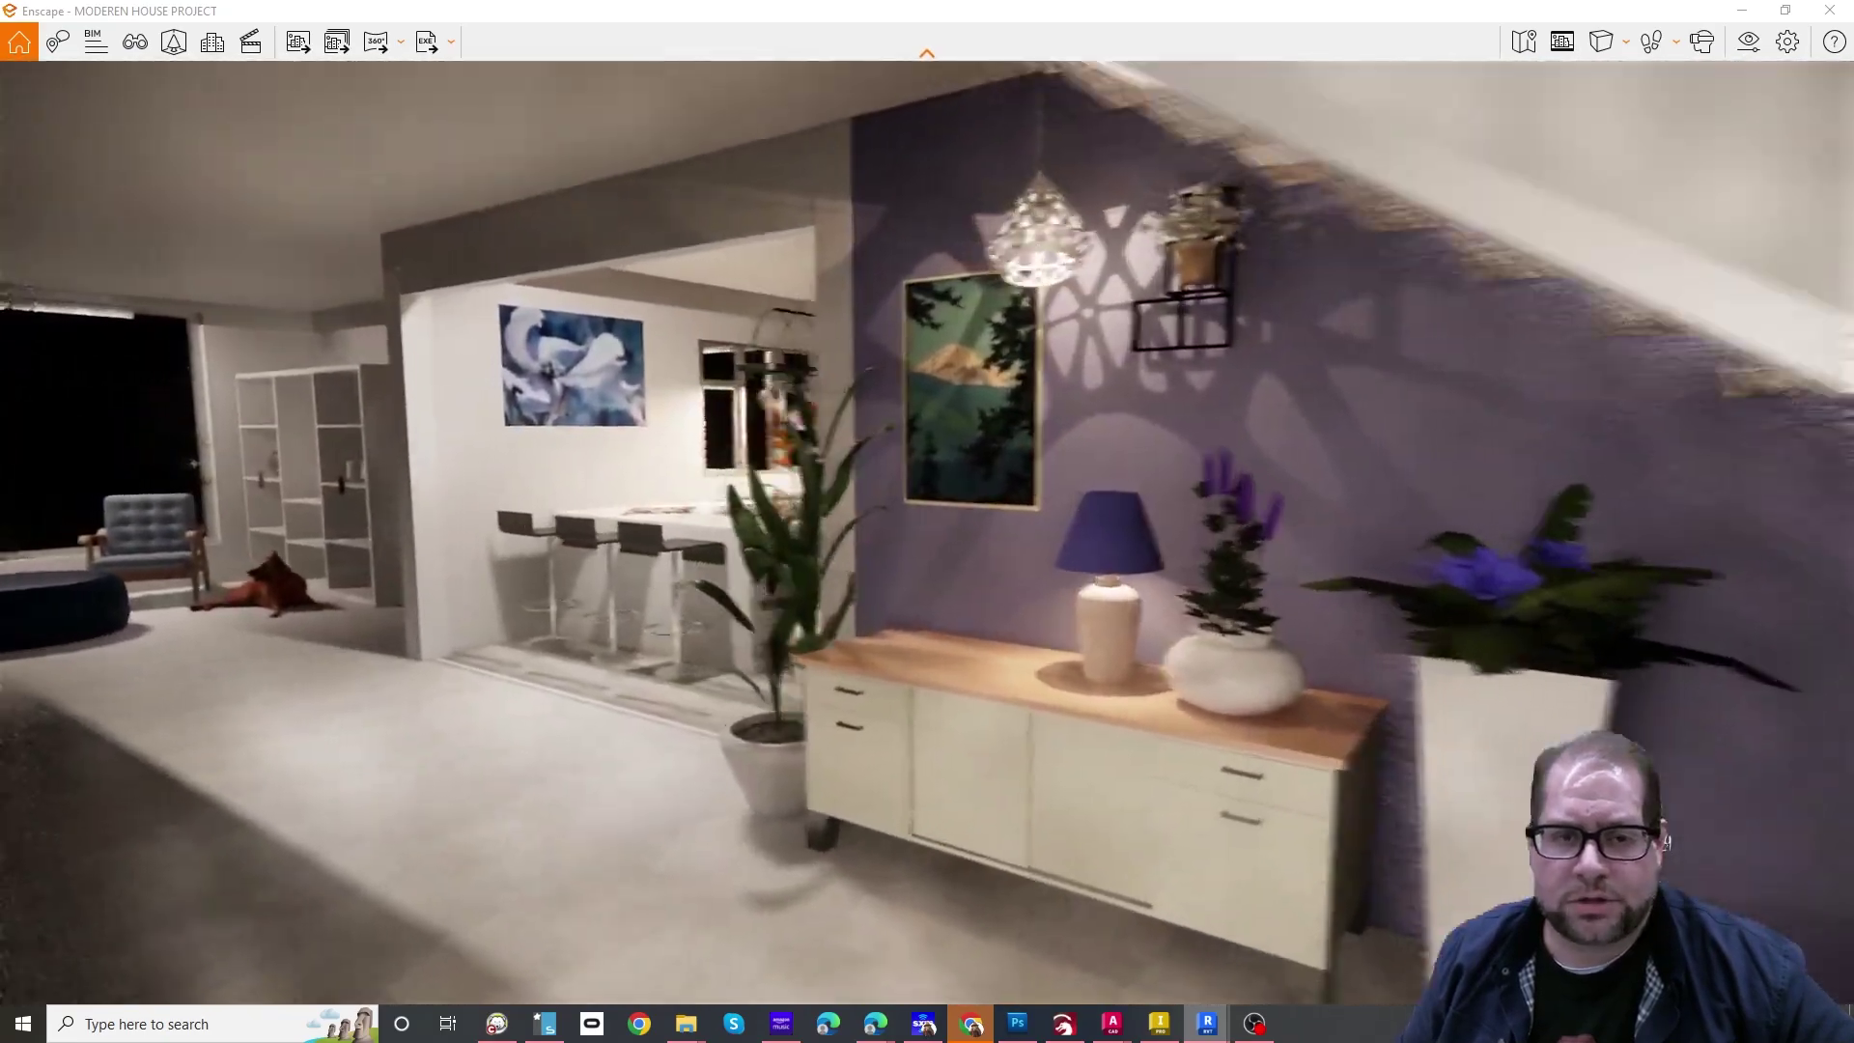
key("a")
key("w")
Walk out of the living area to the terrace and view the illuminated swimming pool at night.
left_click_drag(927, 531, 96, 531)
key("w")
key("w")
left_click_drag(927, 531, 464, 531)
key("w")
key("d")
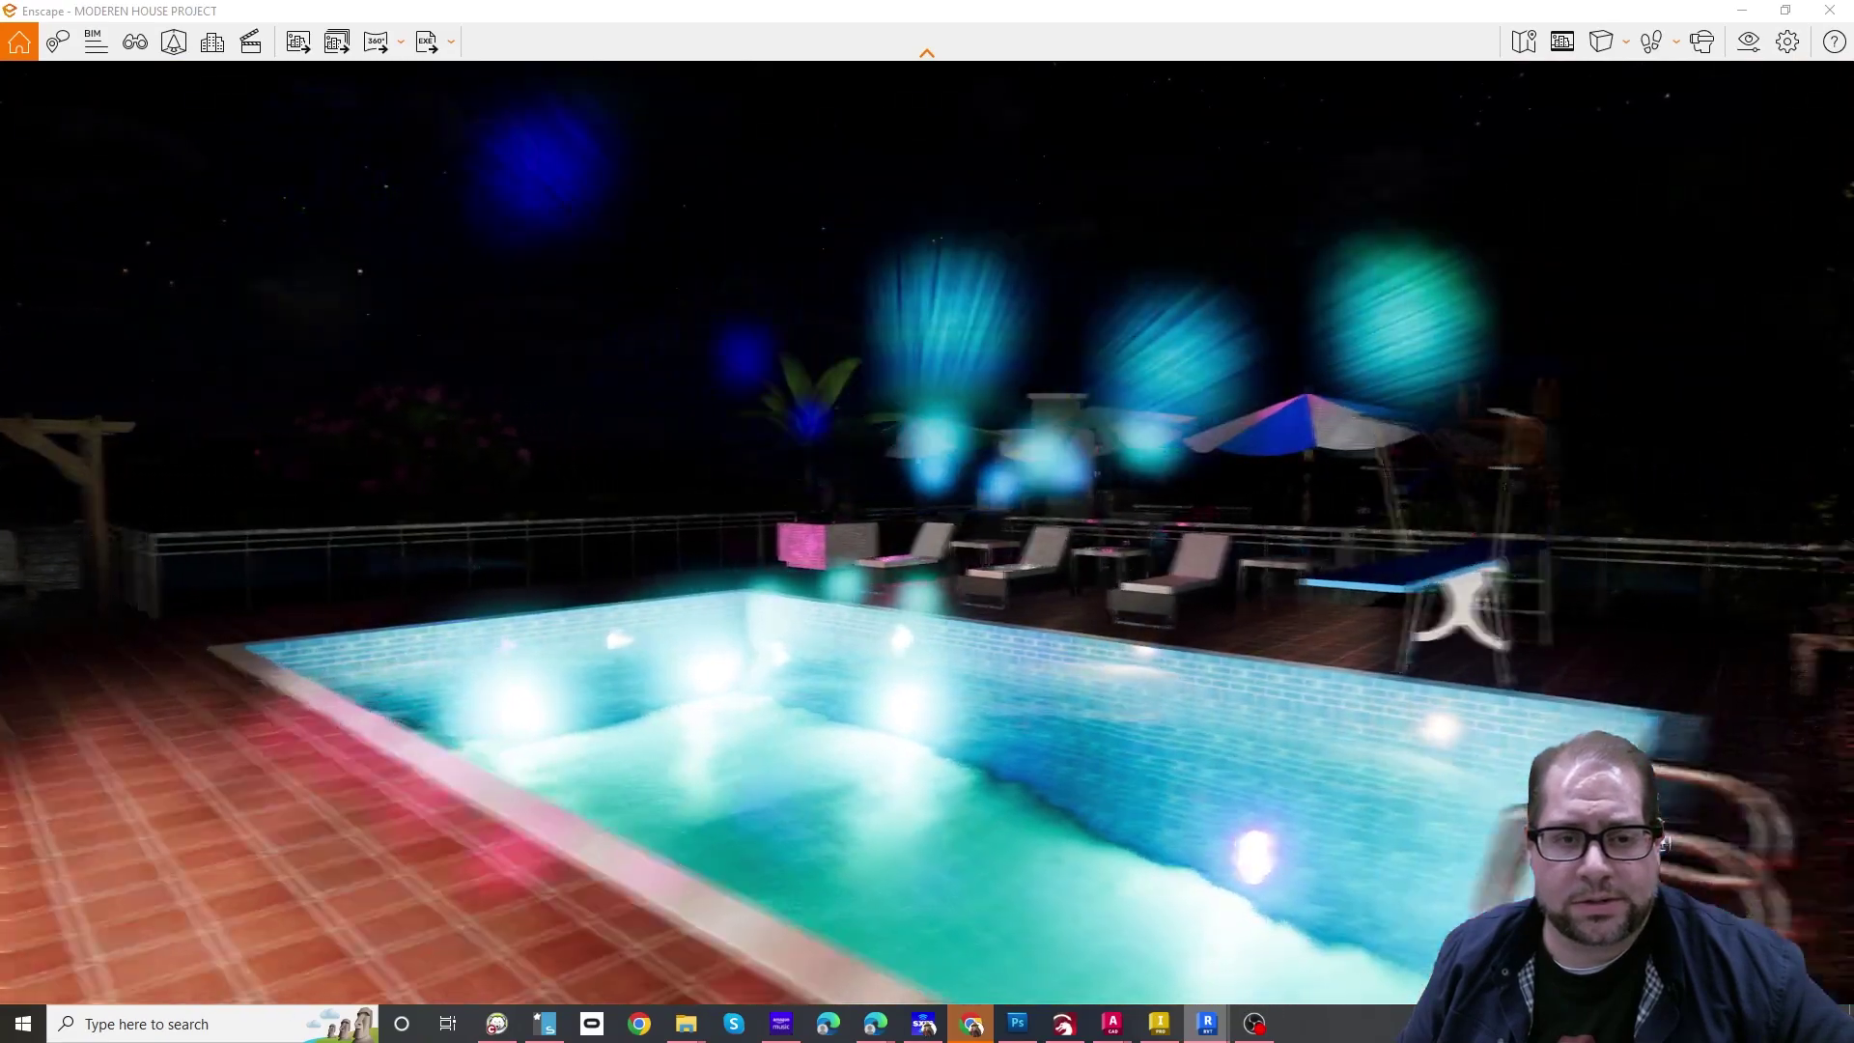
Look around the night-lit pool deck and turn back toward the house facade.
left_click_drag(927, 531, 309, 473)
mouse_move(1662, 841)
left_mouse_down()
mouse_move(1356, 695)
mouse_move(1663, 841)
left_mouse_up()
key("w")
left_click_drag(1439, 579, 541, 526)
Switch to fly mode and rise above the roof for an aerial view of the house and pool at night.
key("space")
key("e")
key("e")
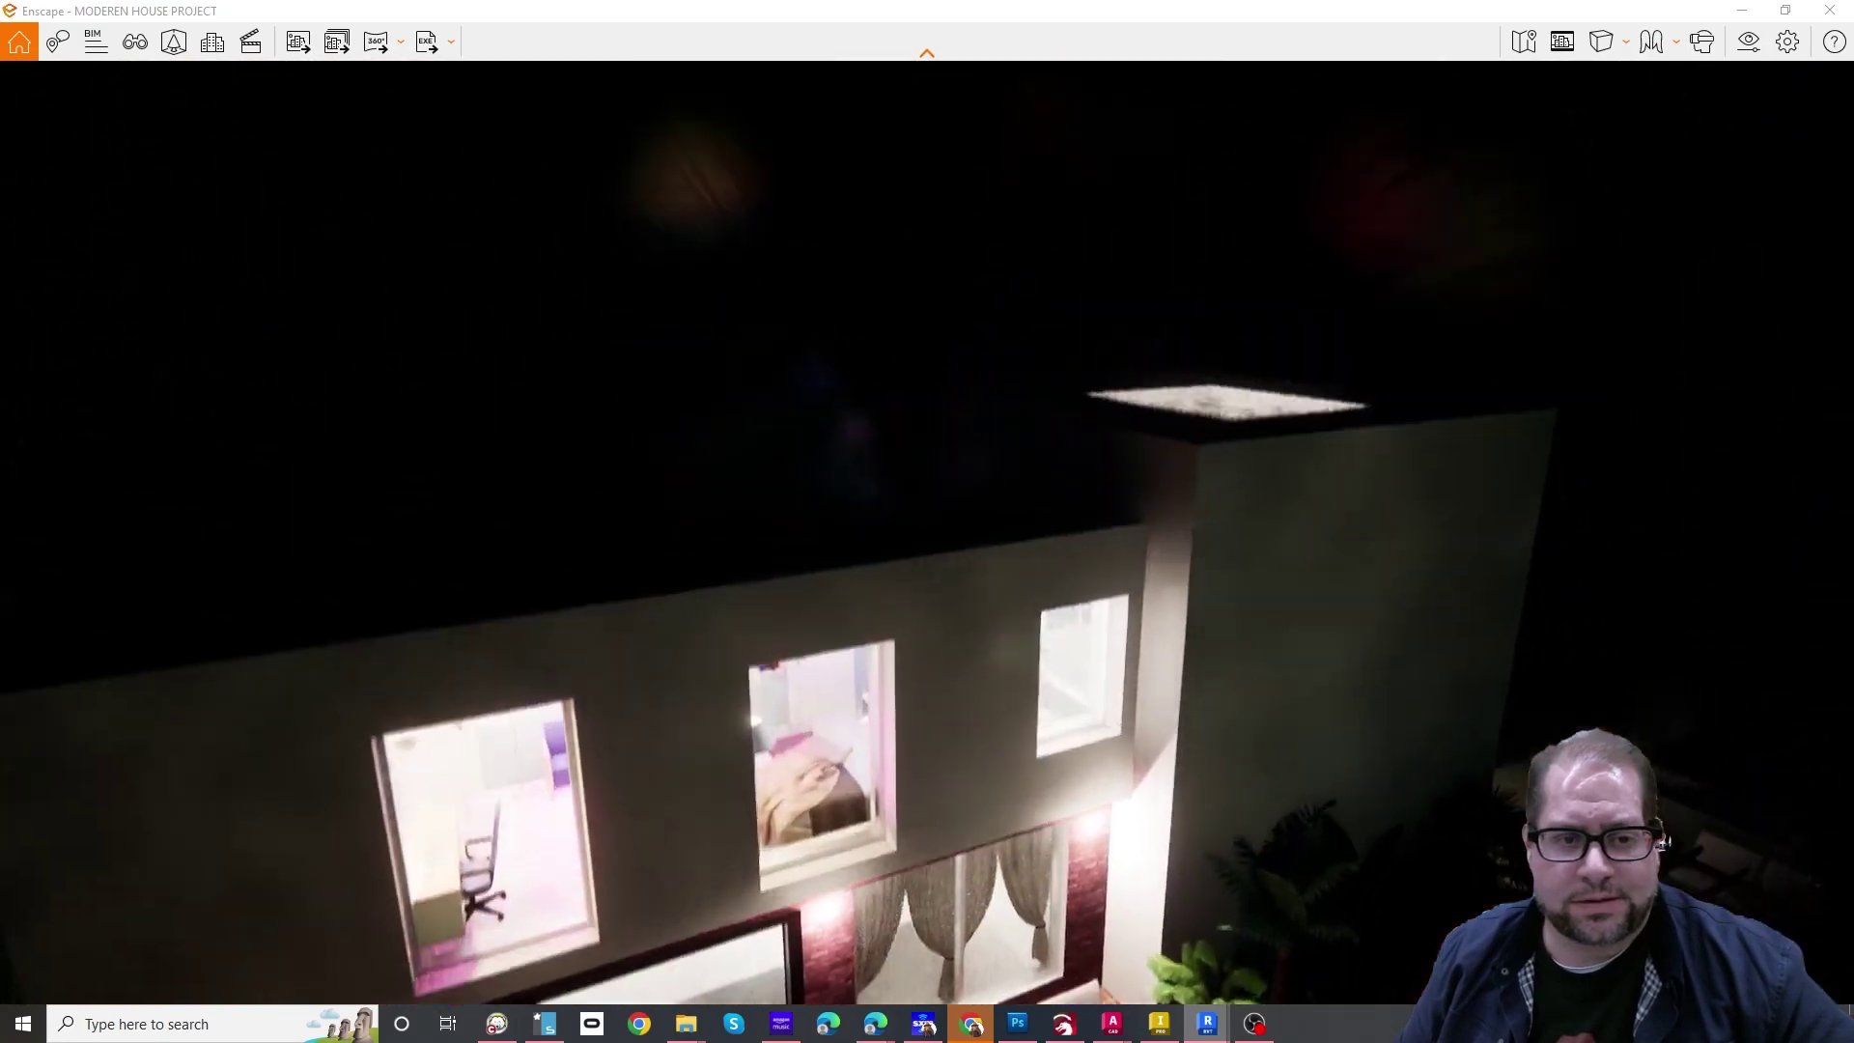
key("e")
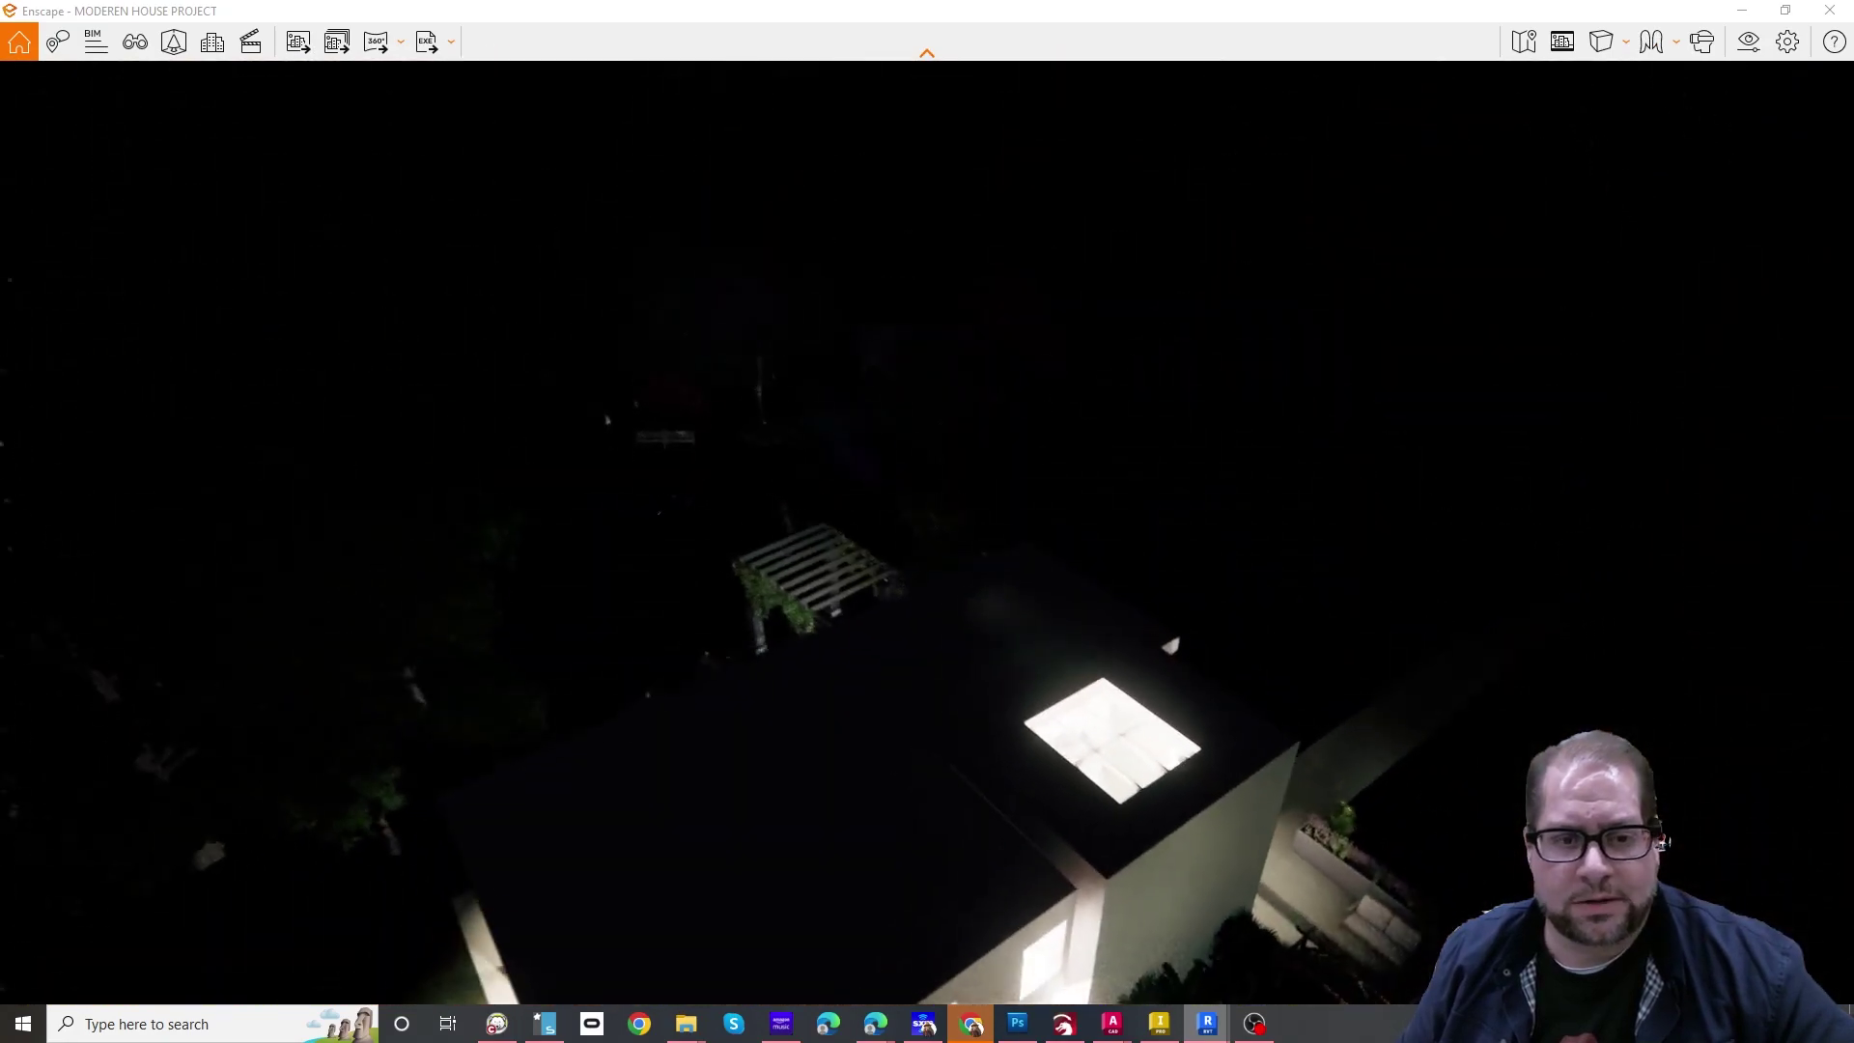
key("e")
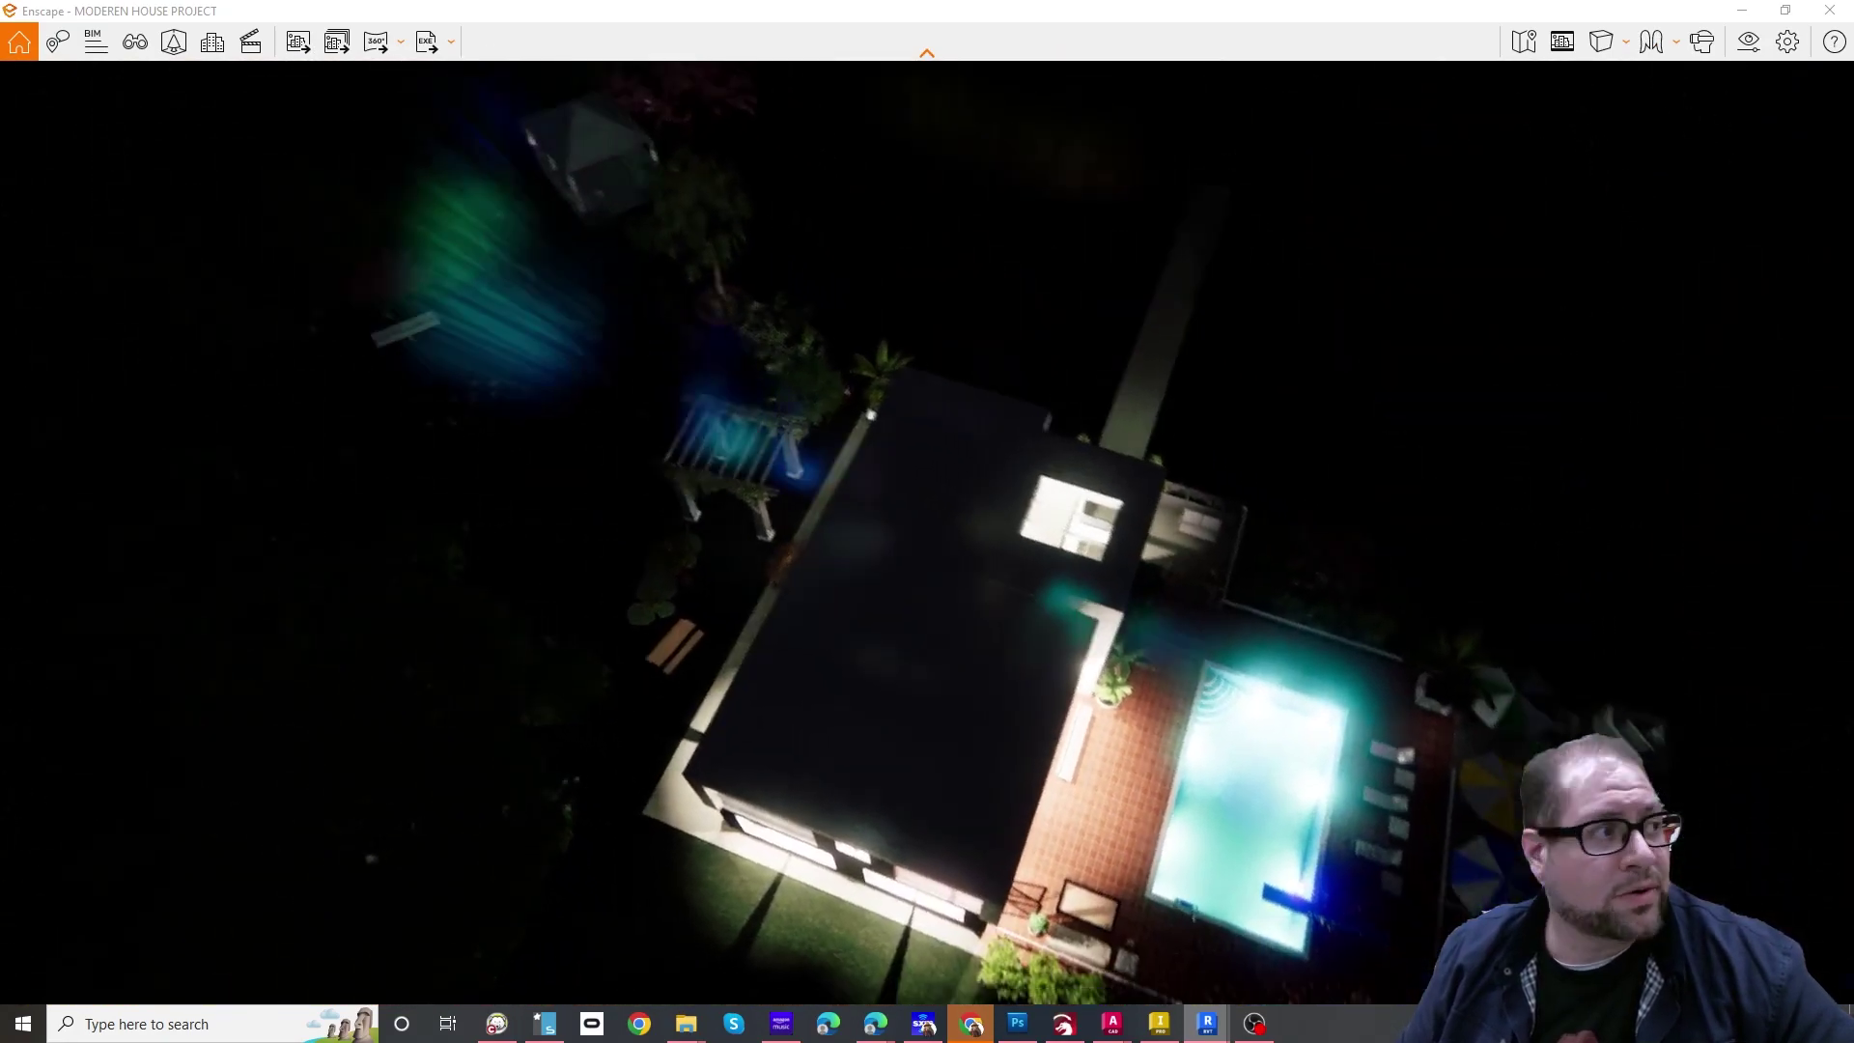
Frame the whole site from above and change the scene's time of day from night back to daylight.
key("a")
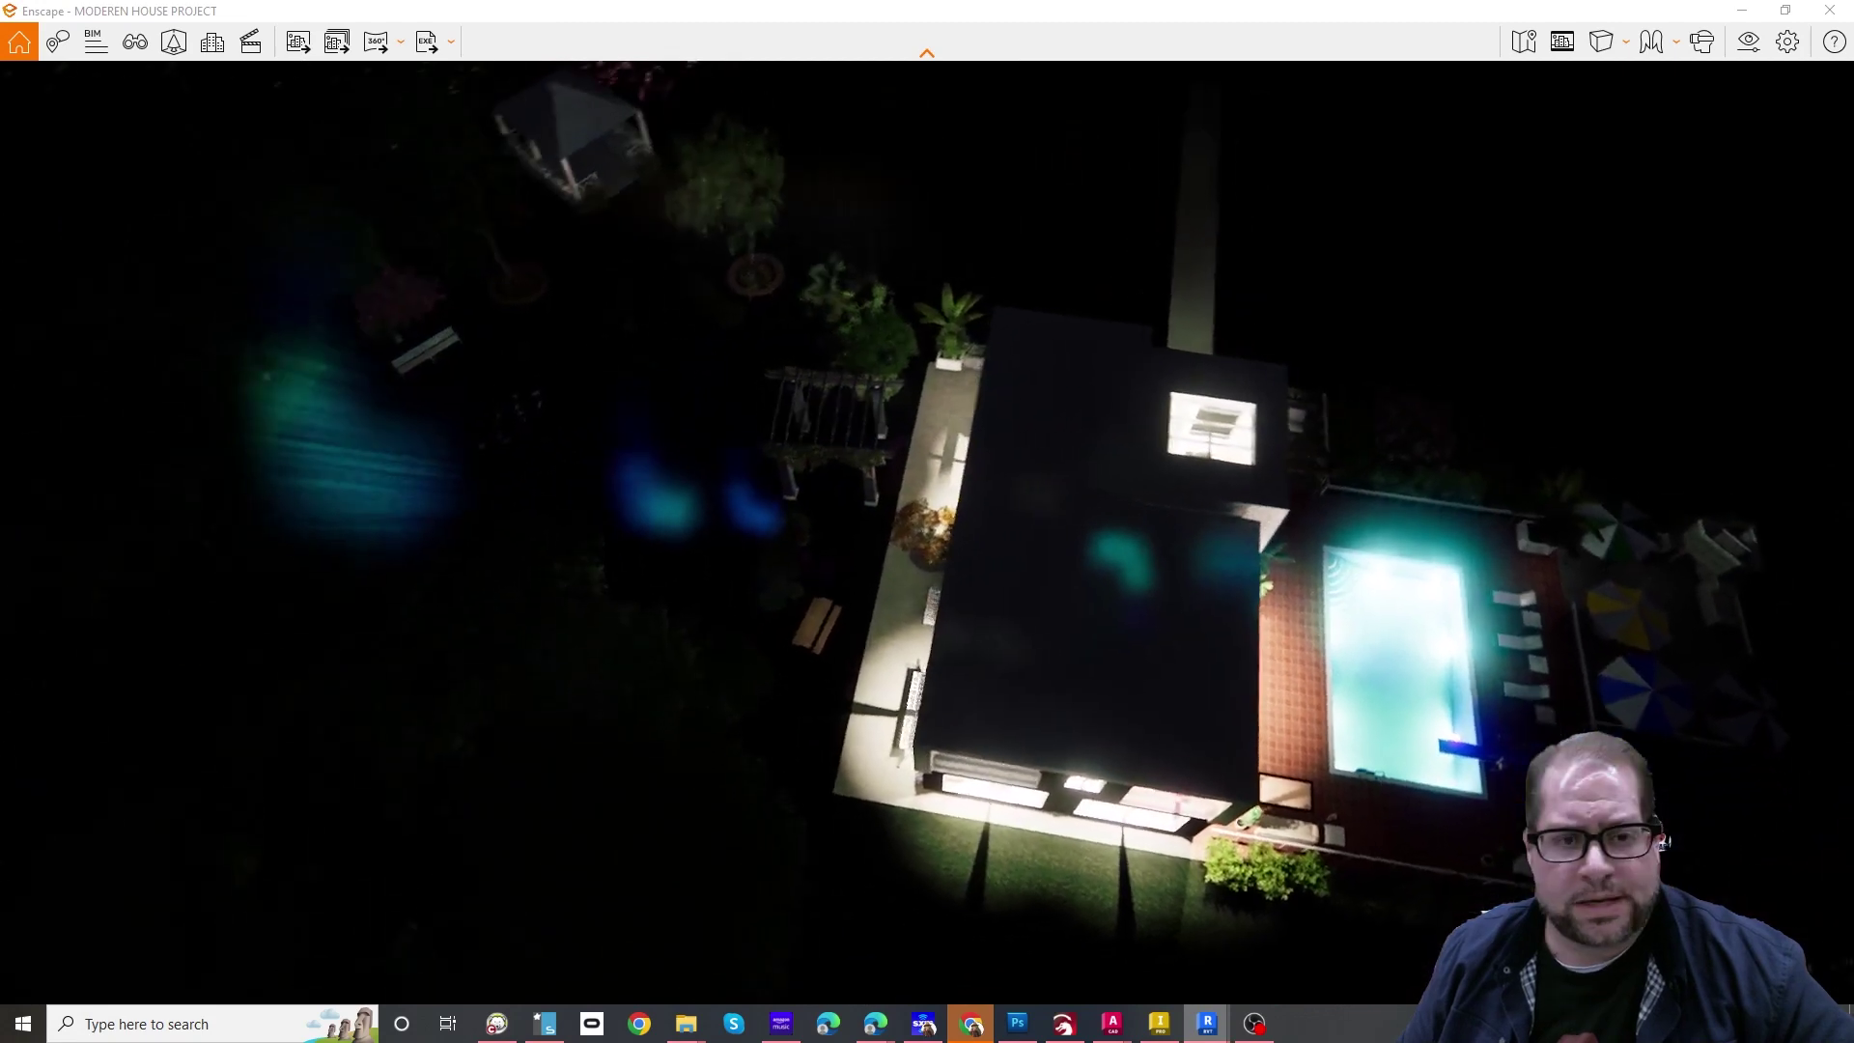
key("i")
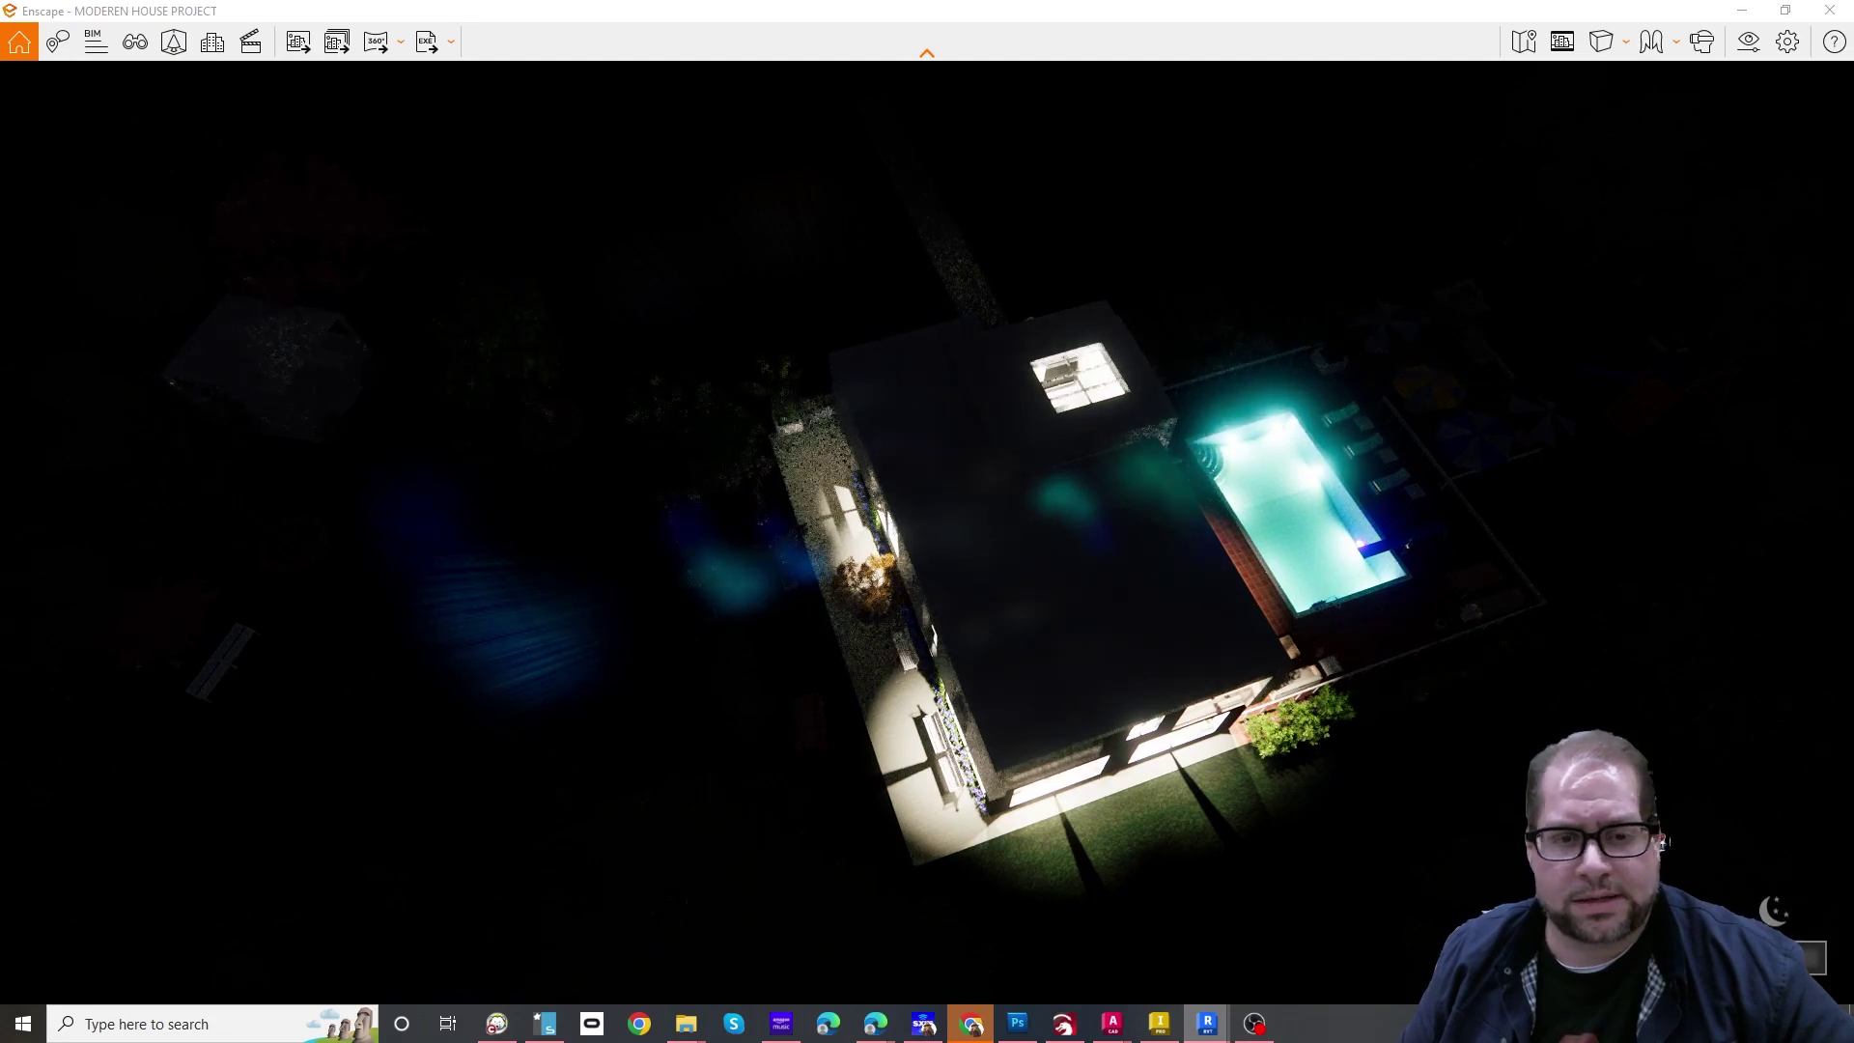
key("u")
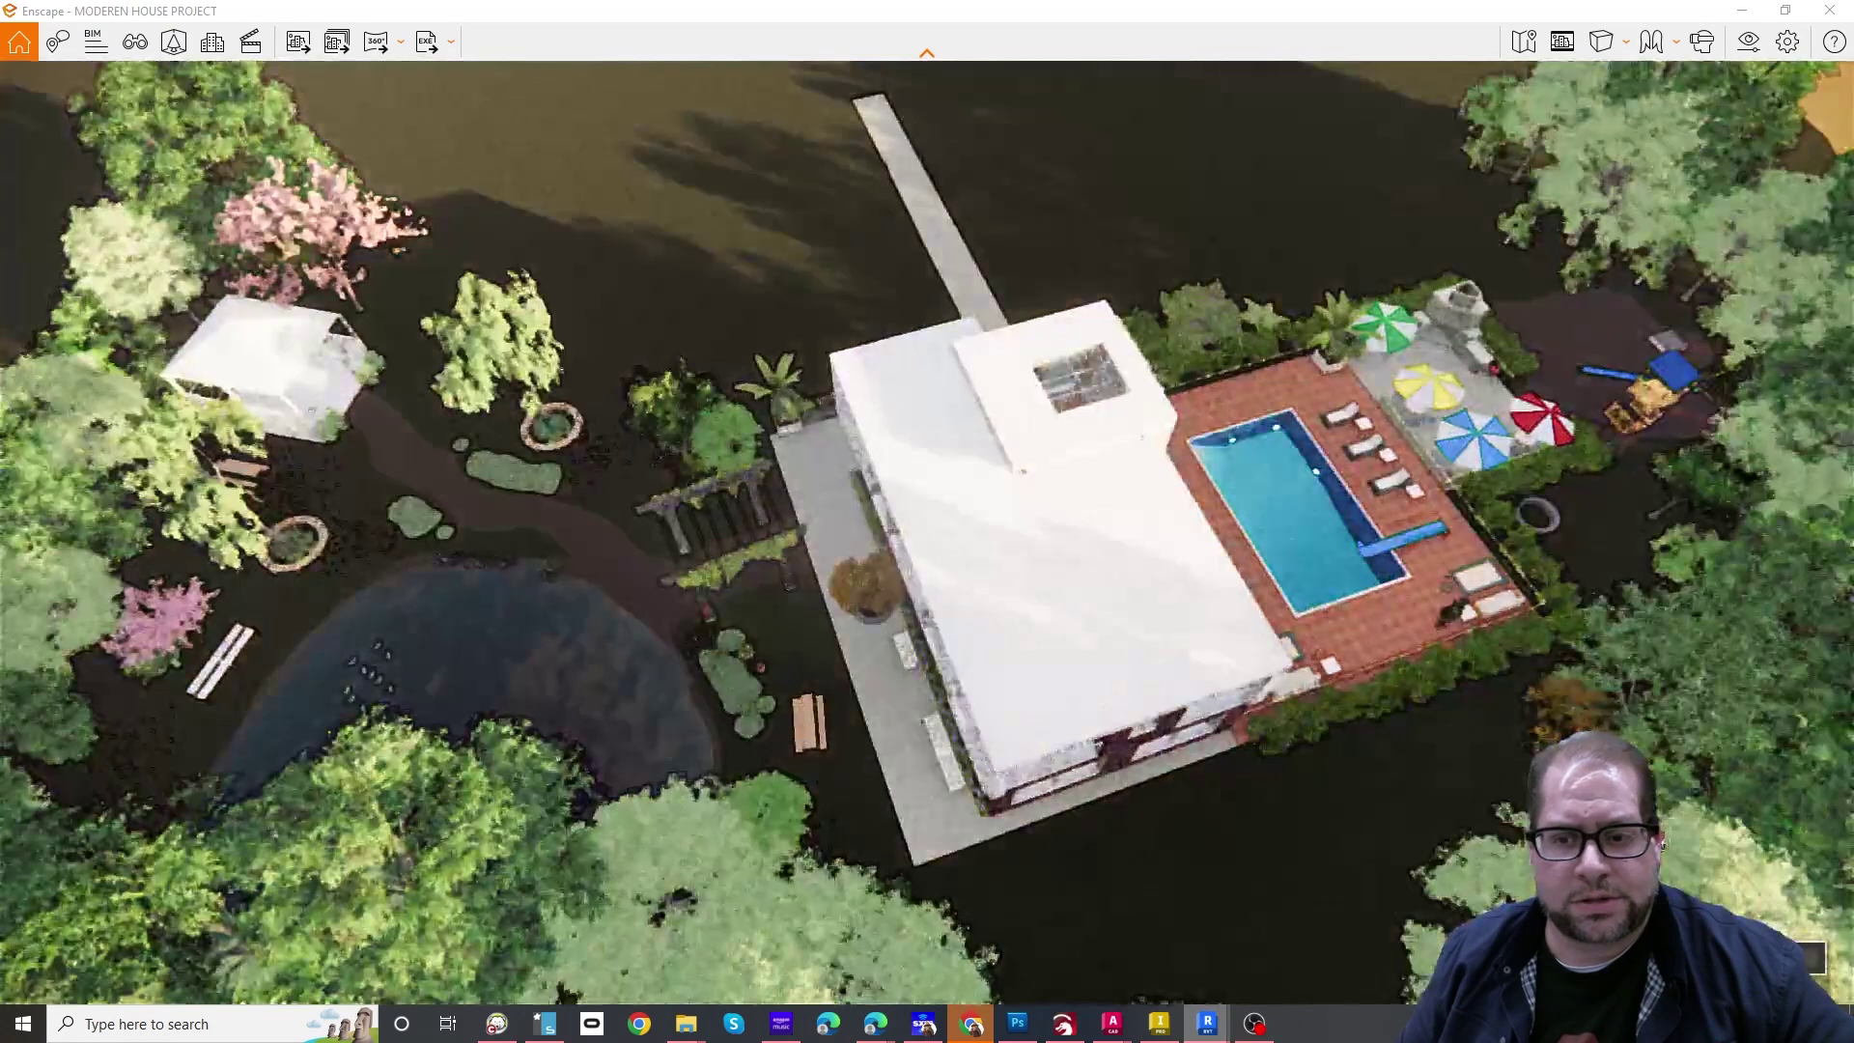
key("u")
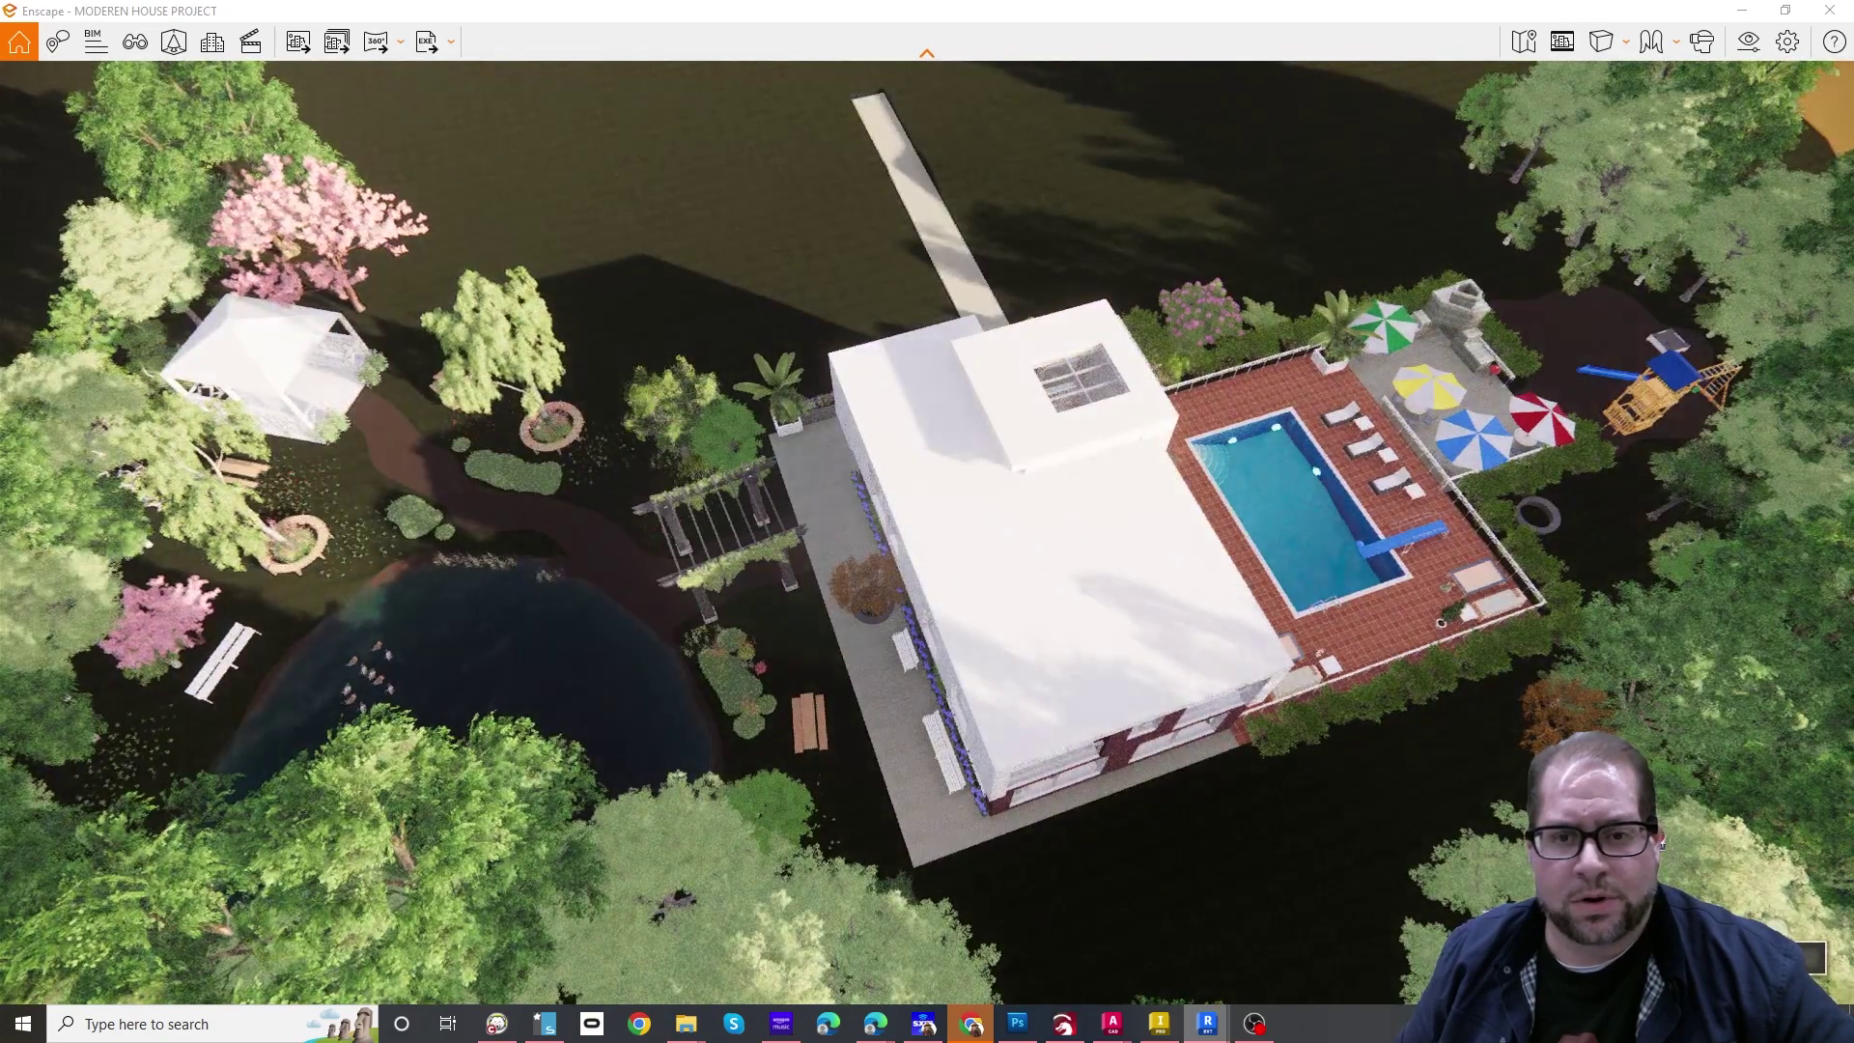
Fly down to the lawn beside the entrance path and return to walk mode.
left_click_drag(927, 541, 1796, 314)
key("w")
key("w")
key("a")
key("space")
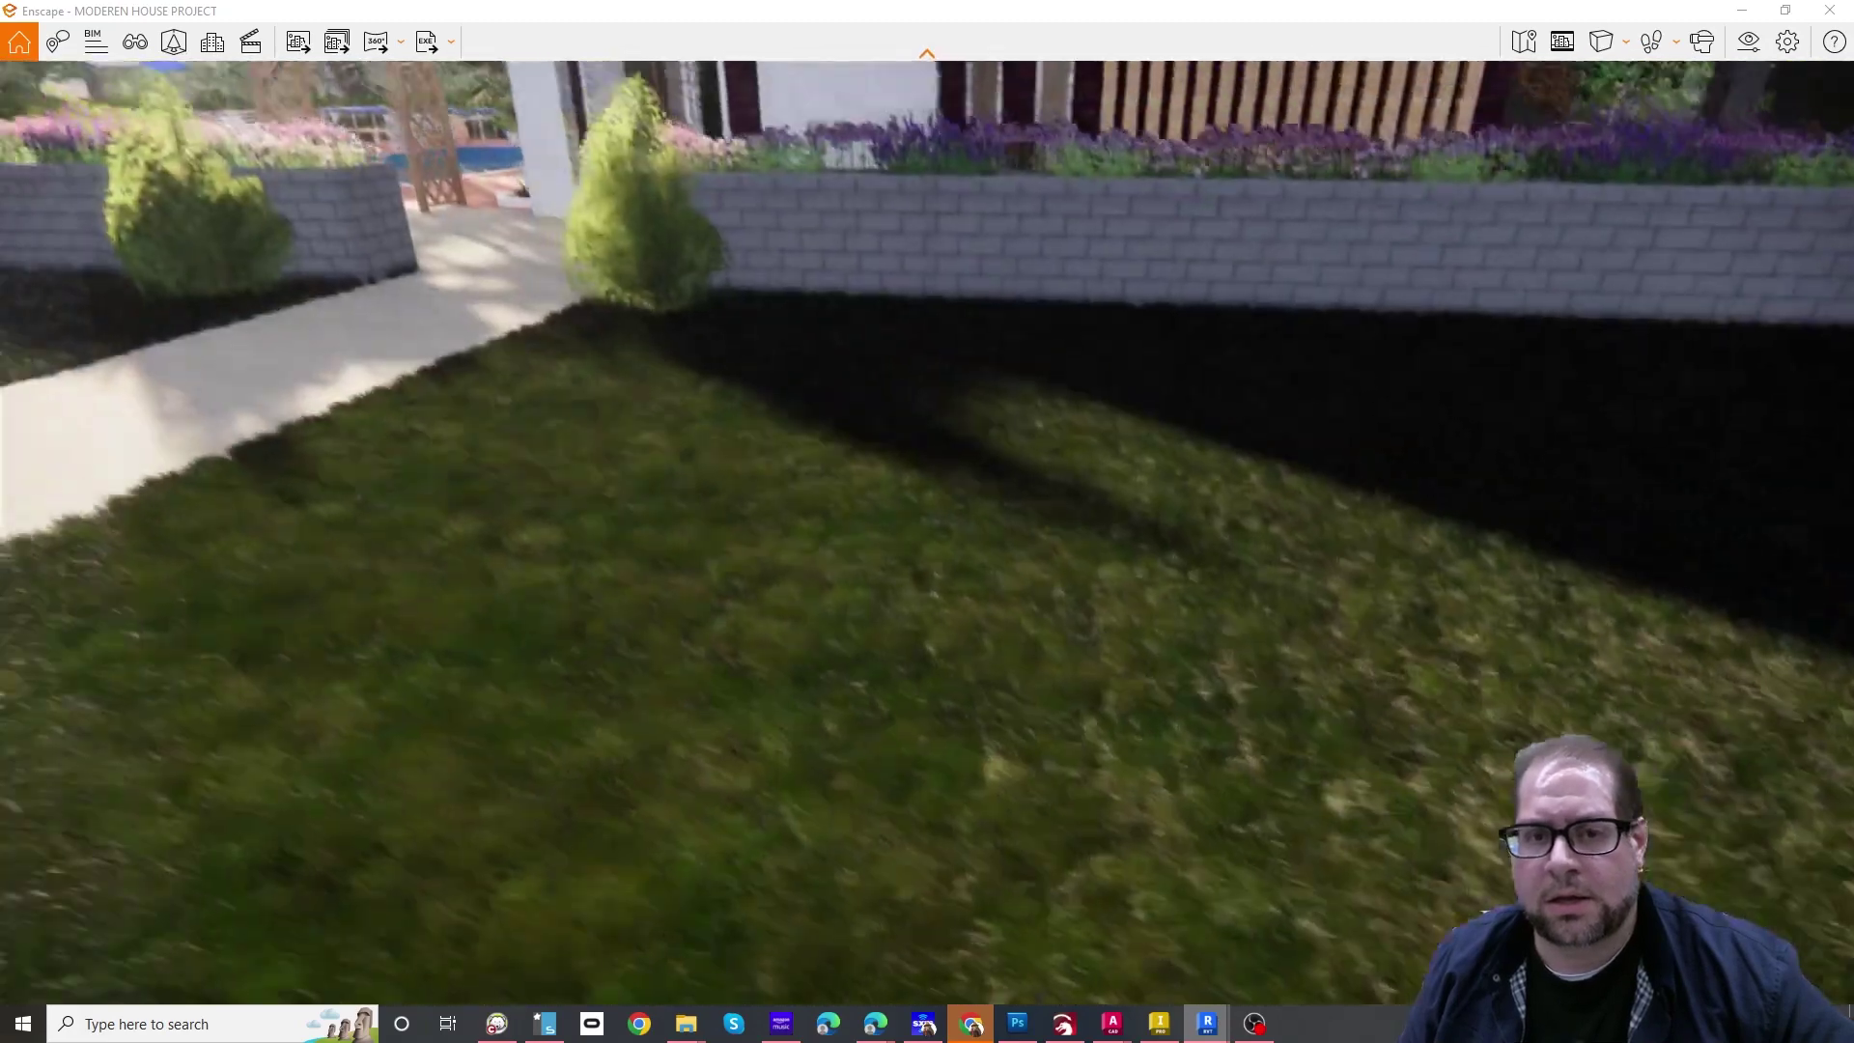
Walk from the lawn to the slatted wall and blue flowers under the house's overhang.
left_click_drag(926, 522, 946, 261)
key("w")
key("w")
key("w")
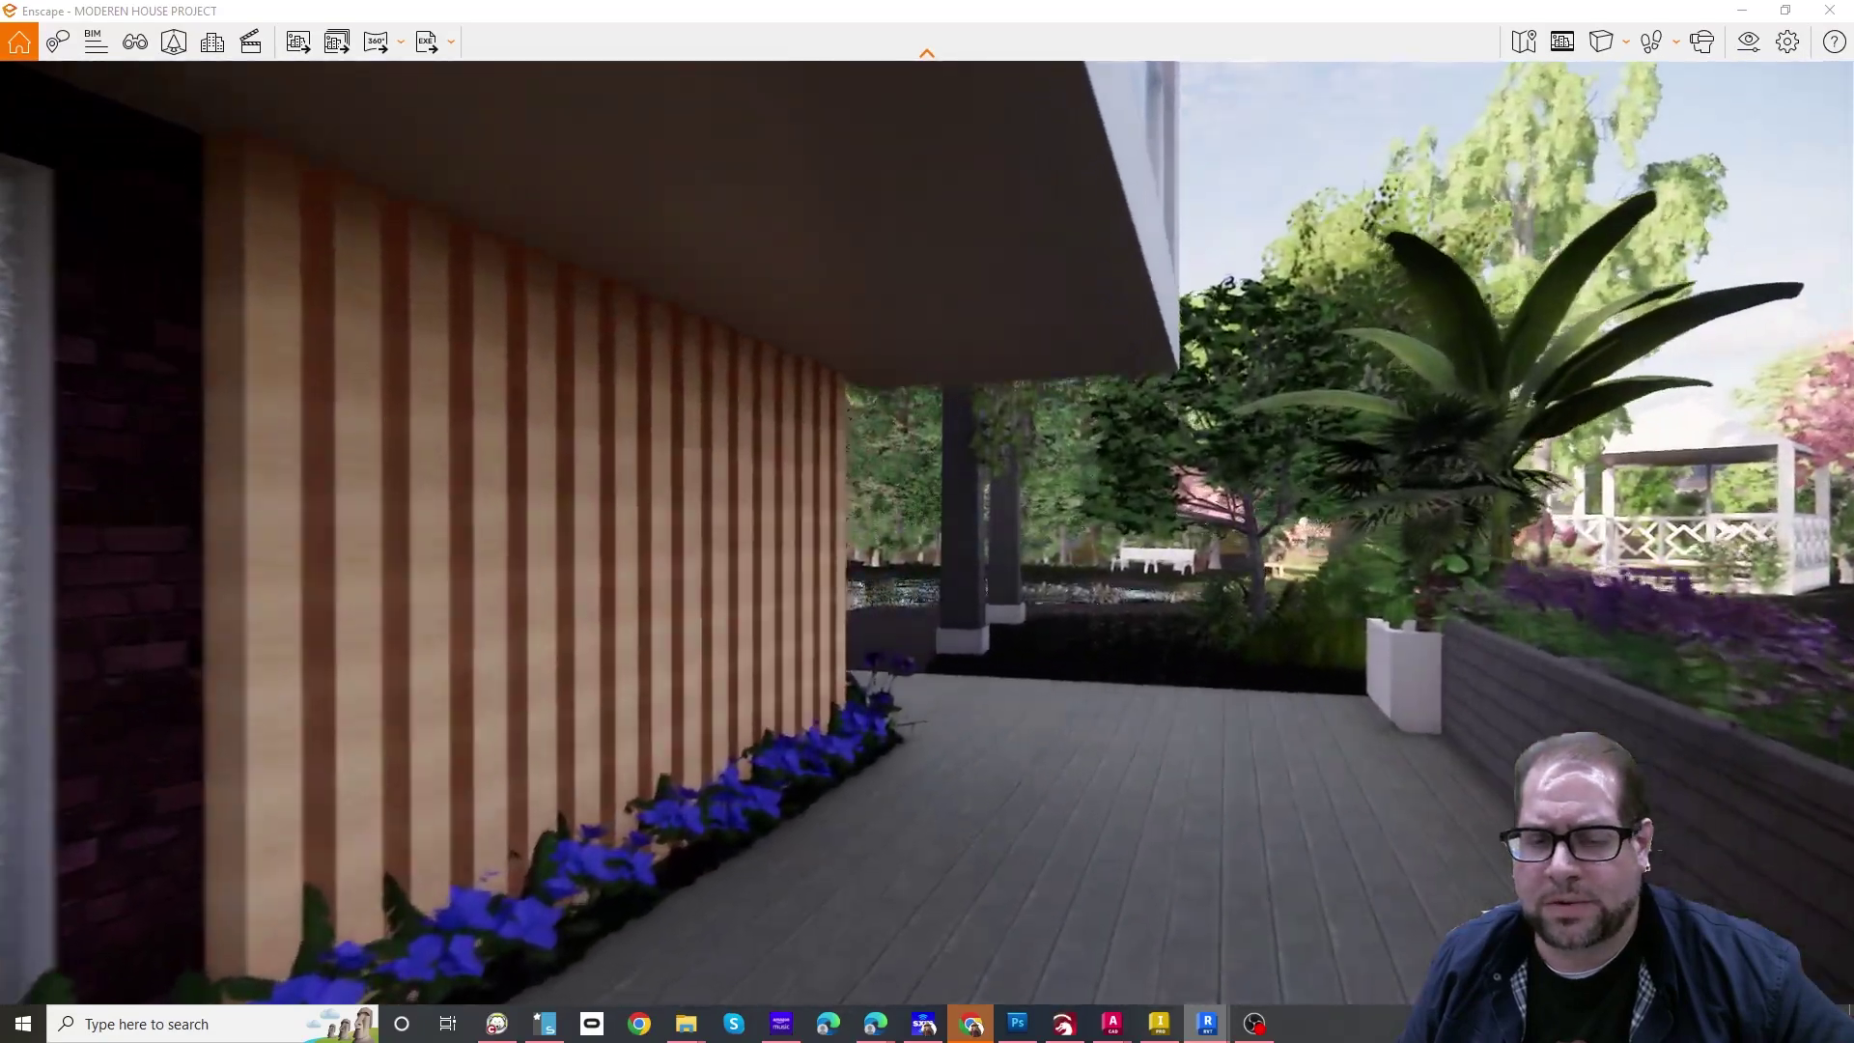
key("w")
Follow the terrace to the garden pond and examine its water, ducks, reeds and surrounding benches.
left_click_drag(946, 261, 840, 282)
key("w")
key("w")
key("w")
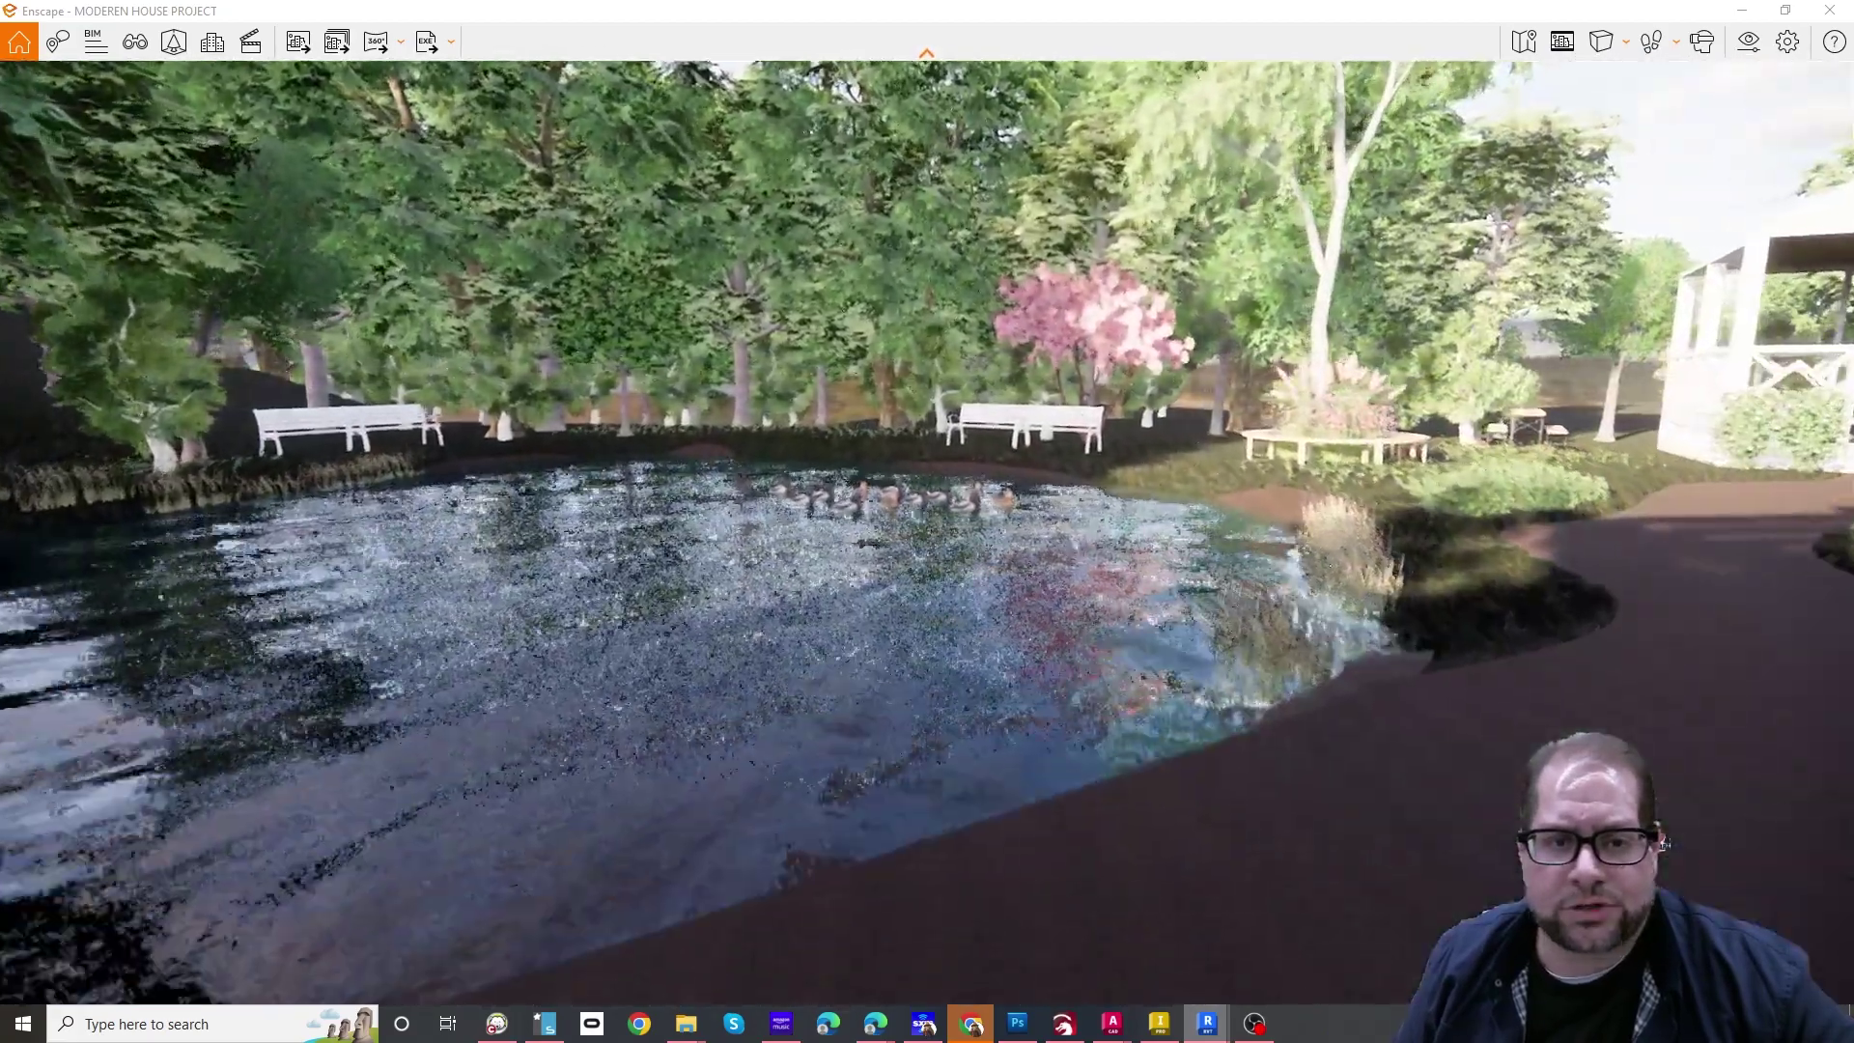
key("w")
left_click_drag(840, 282, 762, 328)
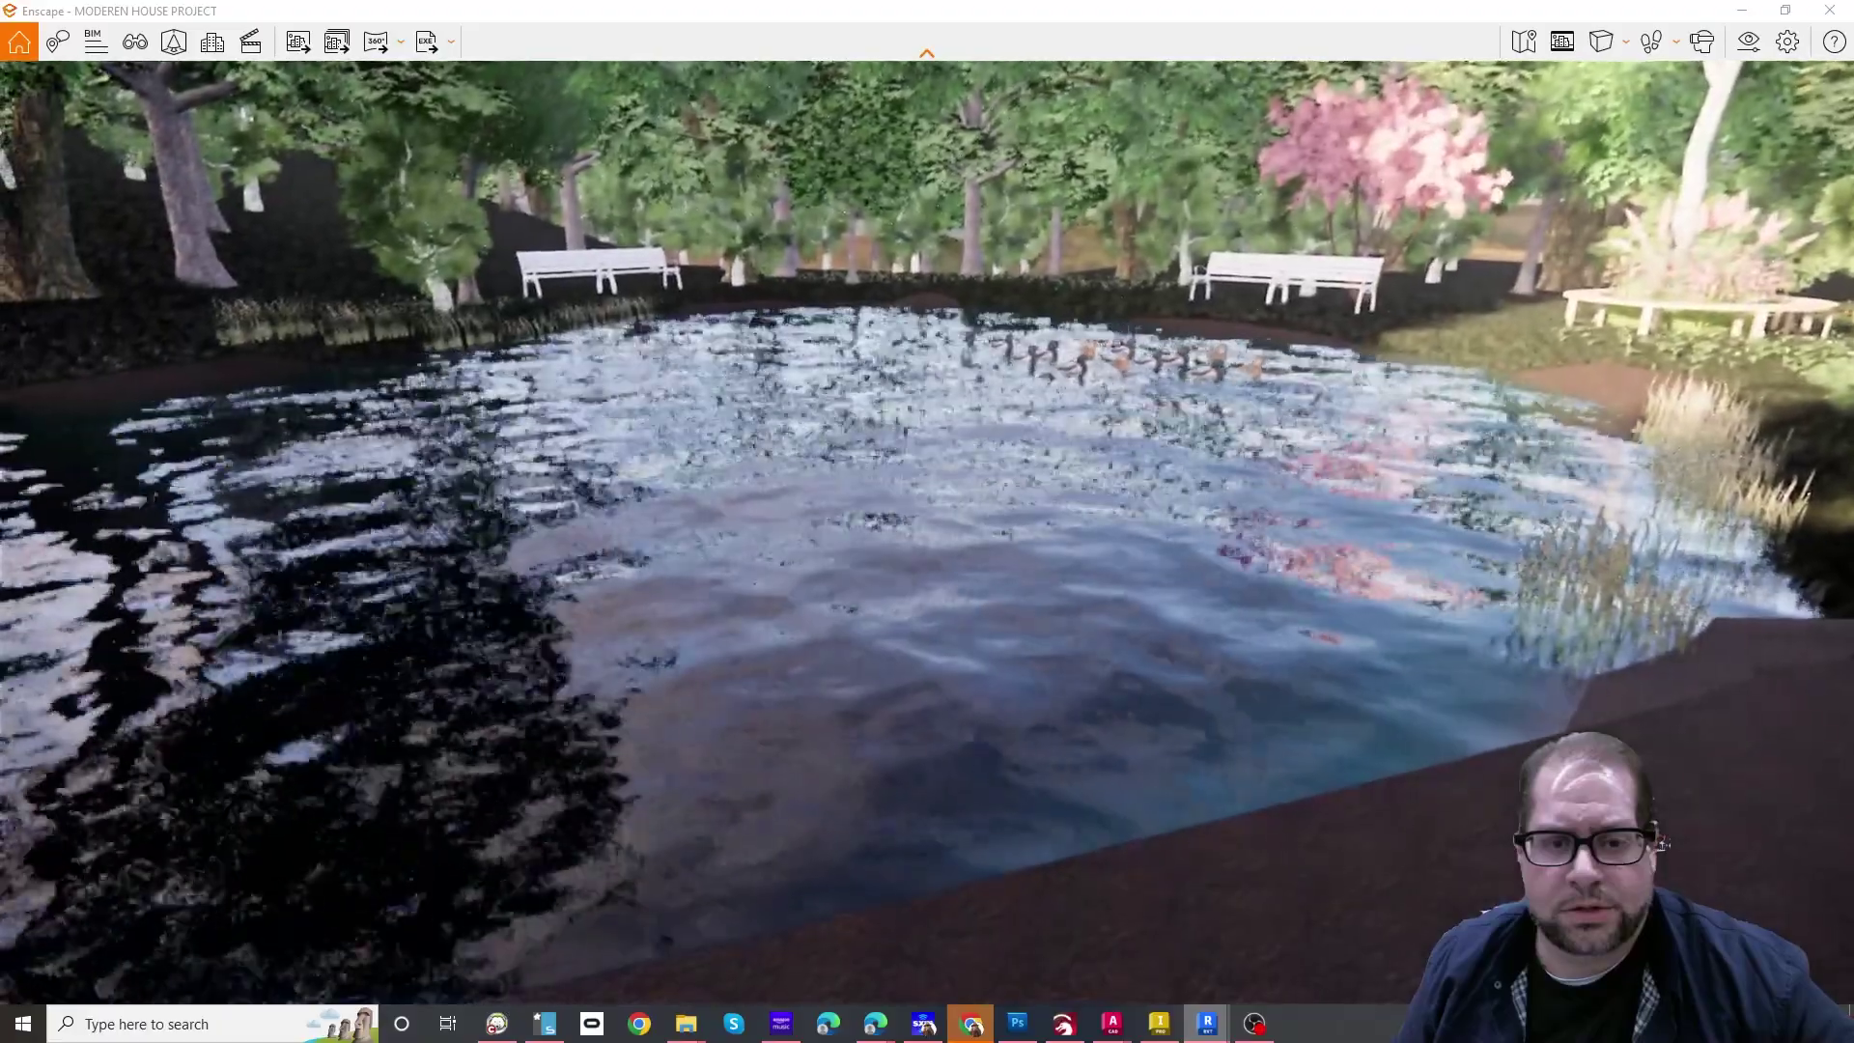
key("d")
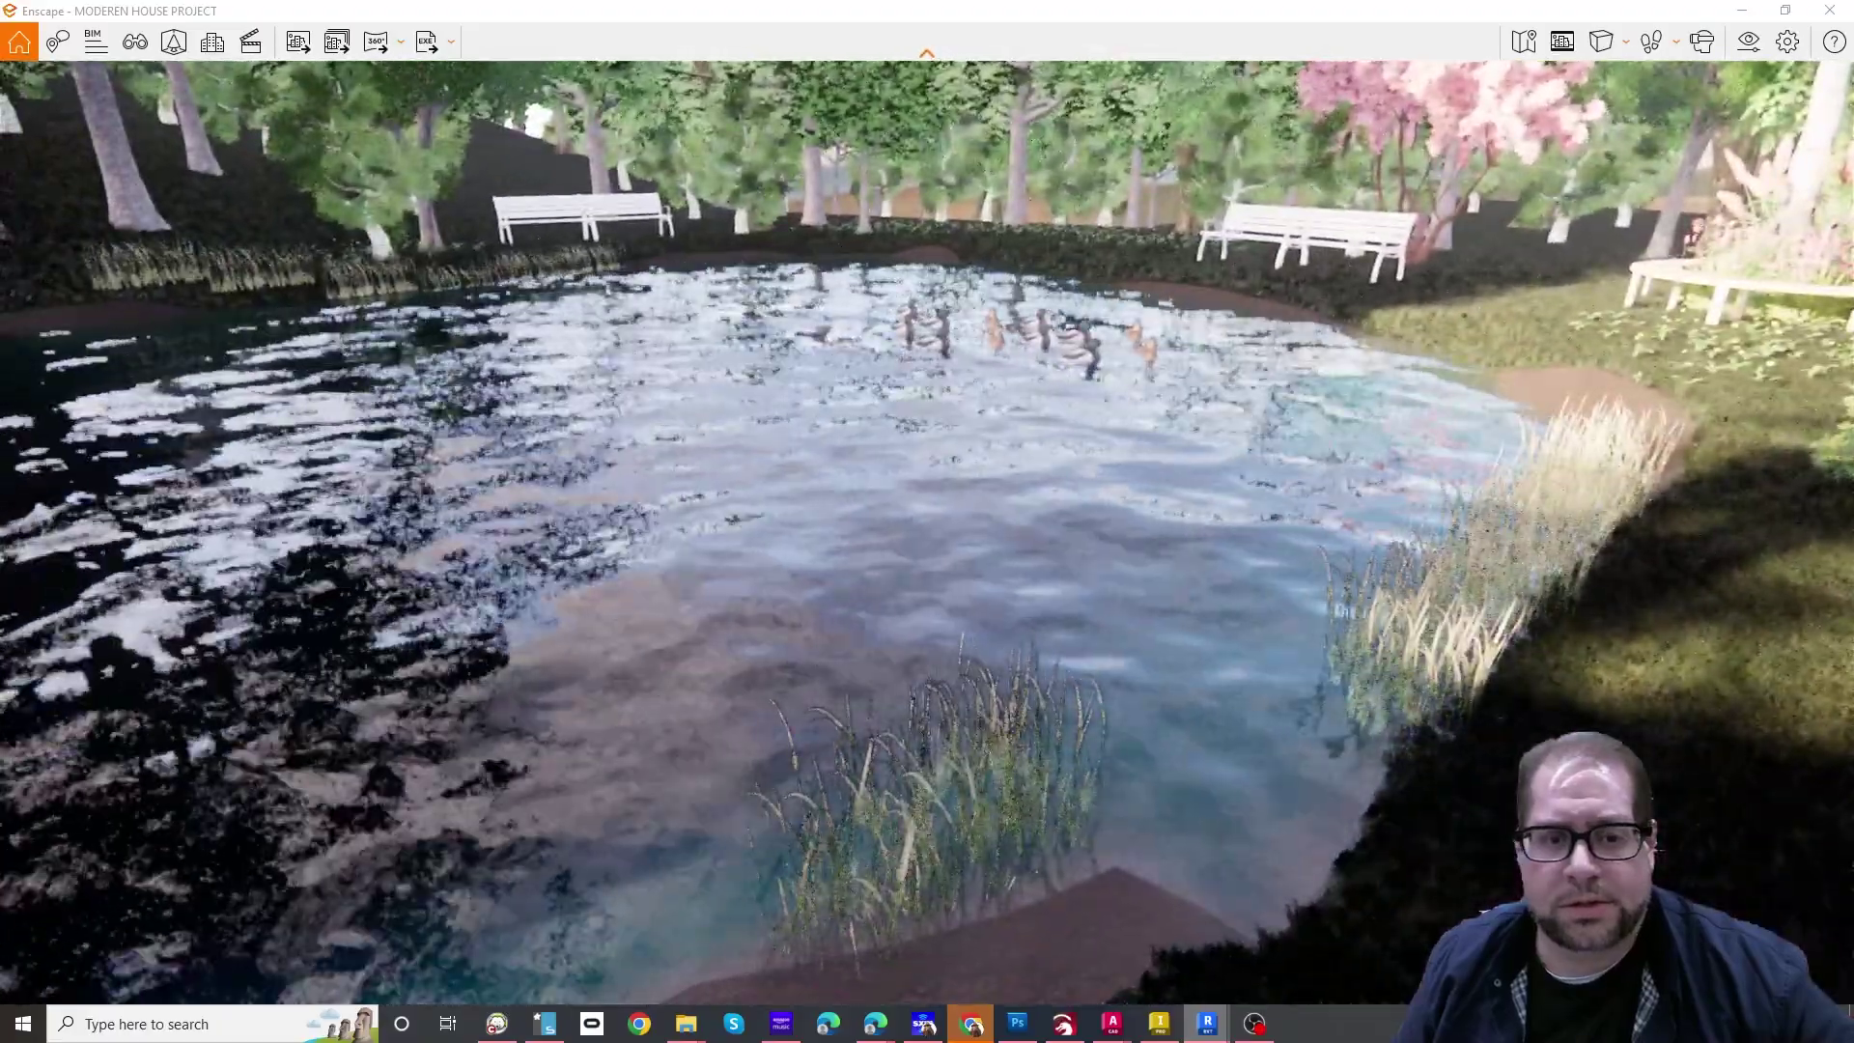
Turn from the pond and follow the garden path to the white gazebo.
left_click_drag(927, 530, 1170, 498)
left_click_drag(927, 531, 1100, 508)
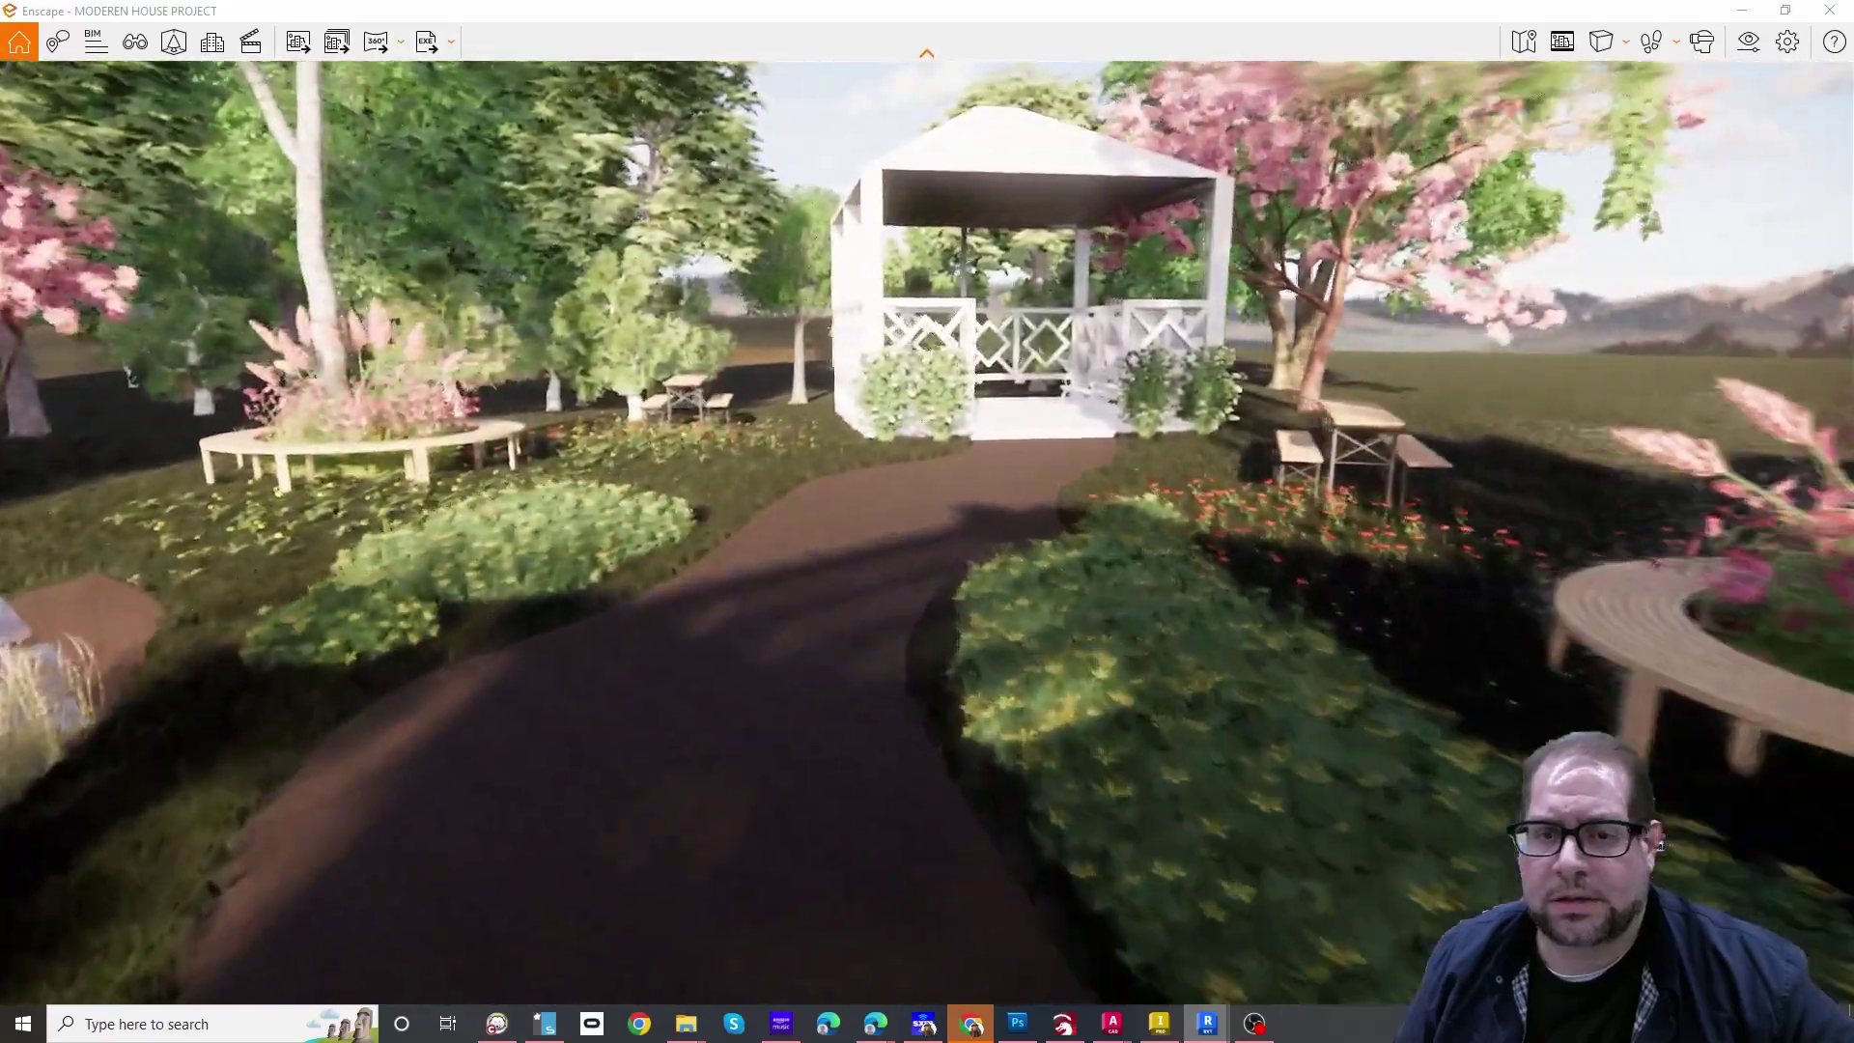
key("w")
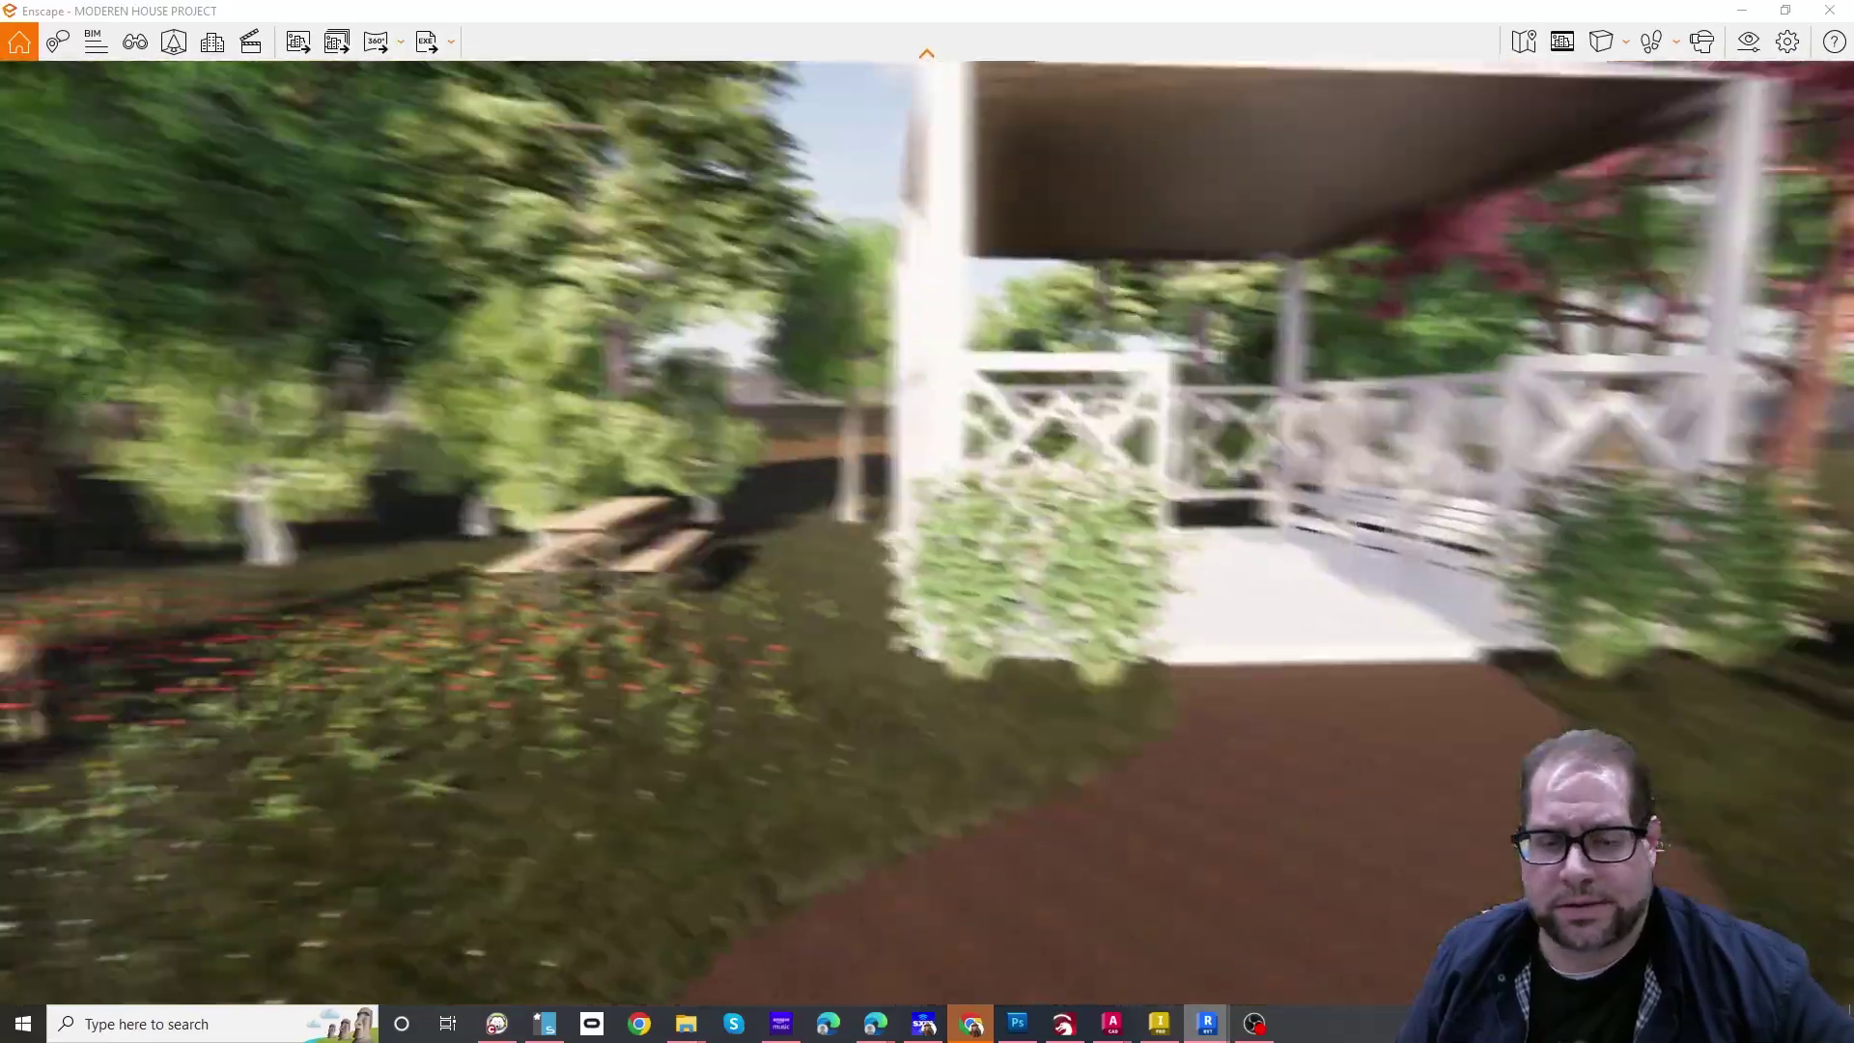
Look back at the house across the pond and move on to the swimming pool in daylight.
left_click_drag(927, 531, 68, 489)
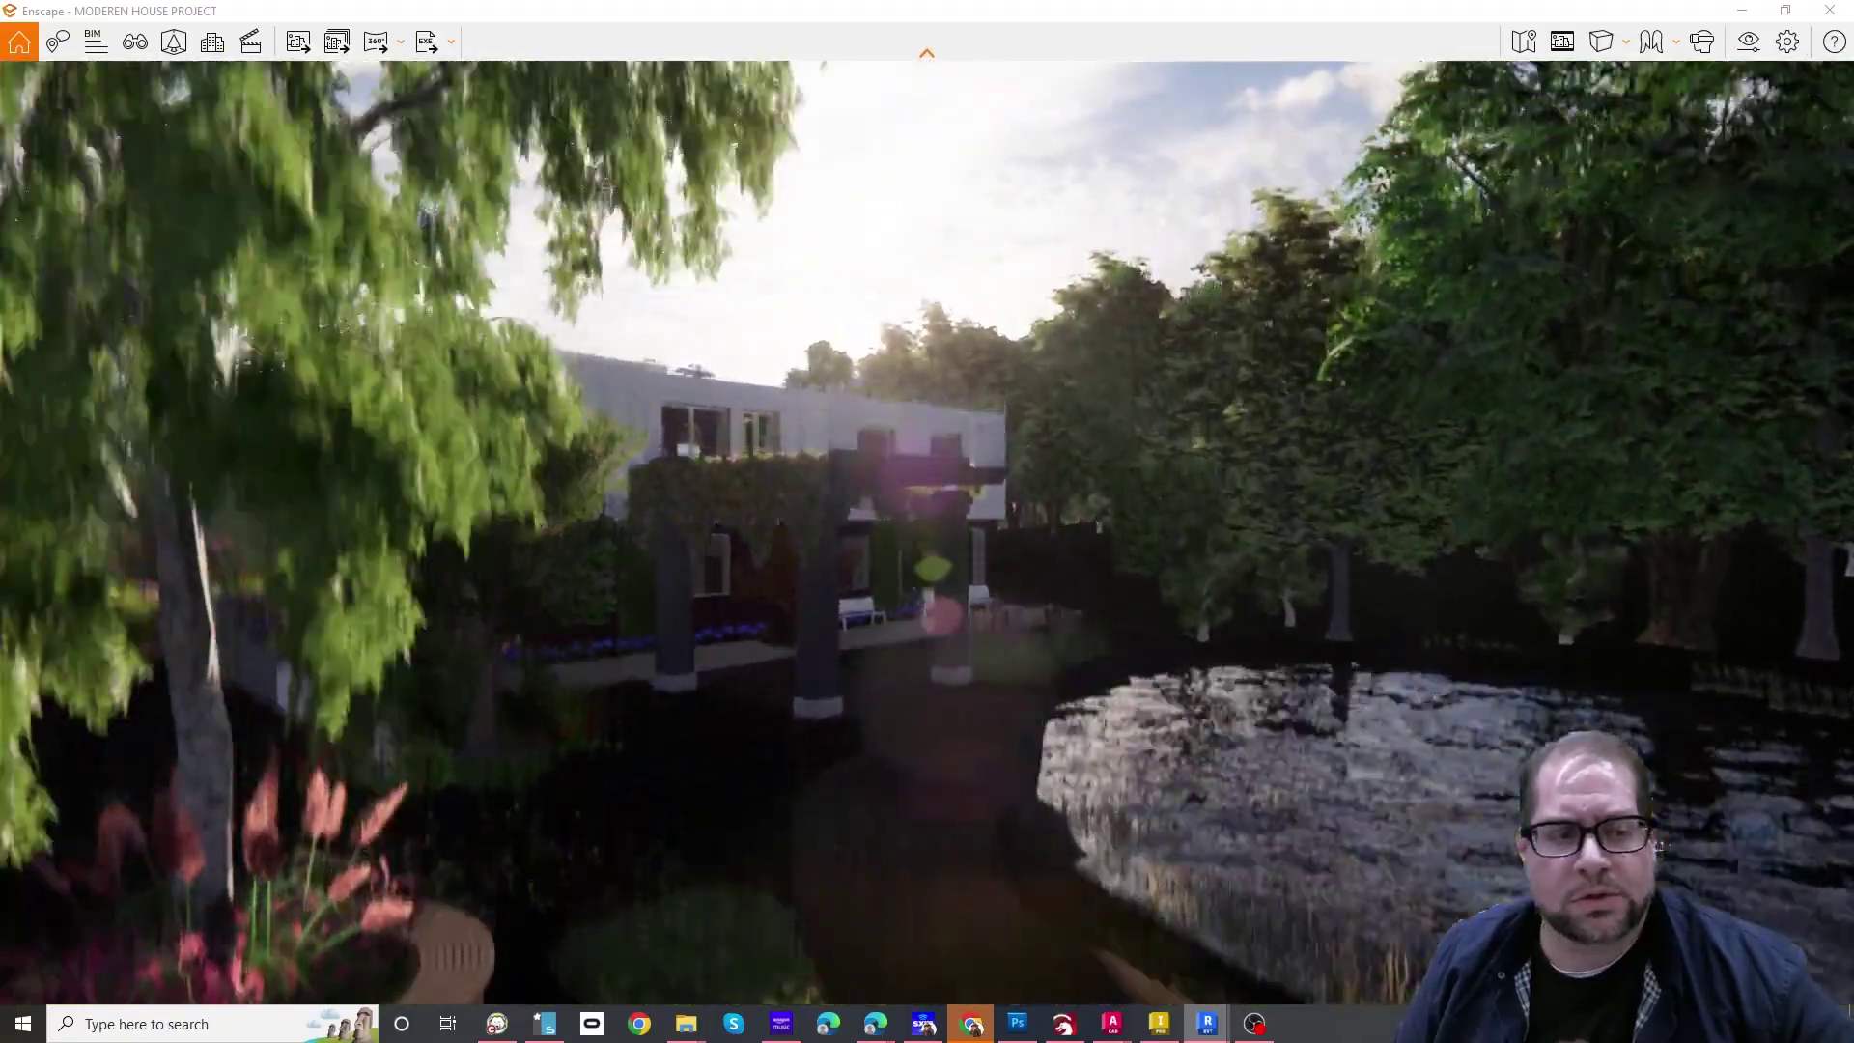
right_click_drag(927, 531, 926, 623)
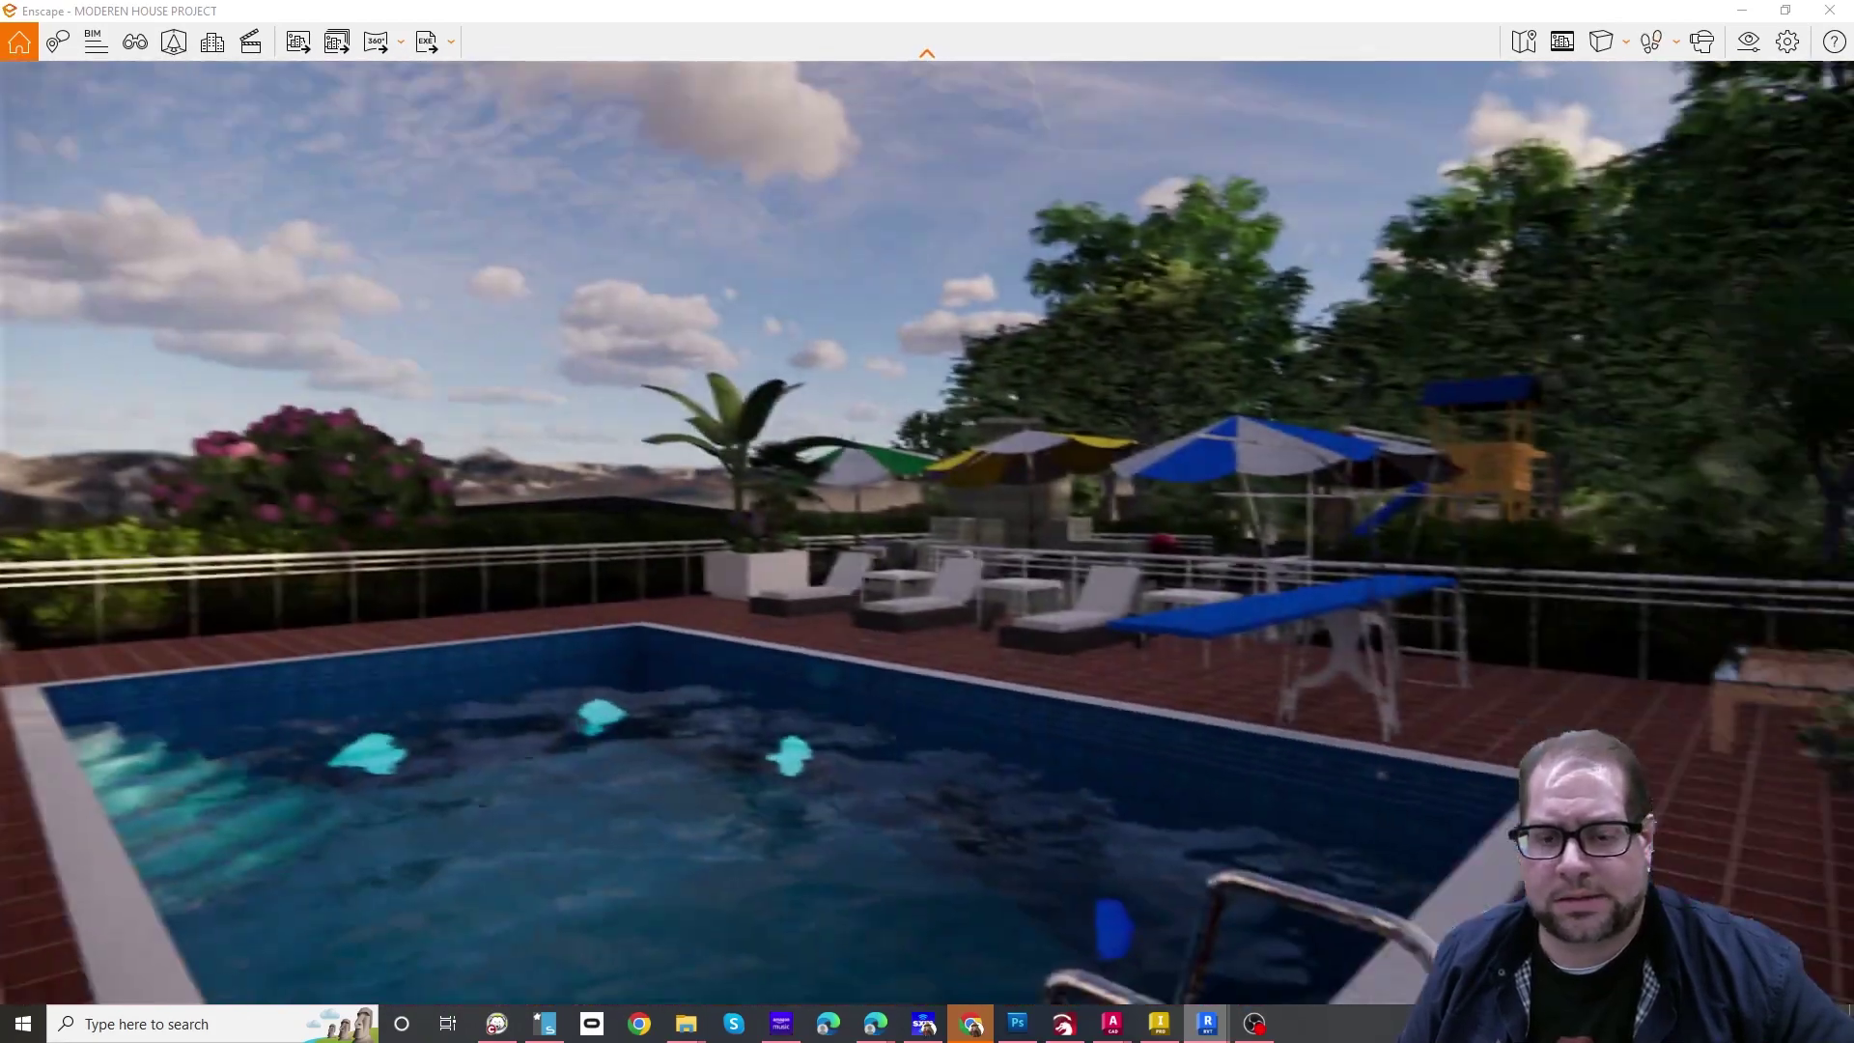
Walk along the tiled pool deck to view the potted palms and the wooden arbor with its bench.
left_click_drag(926, 532, 1096, 405)
key("w")
key("w")
key("w")
key("w")
key("w")
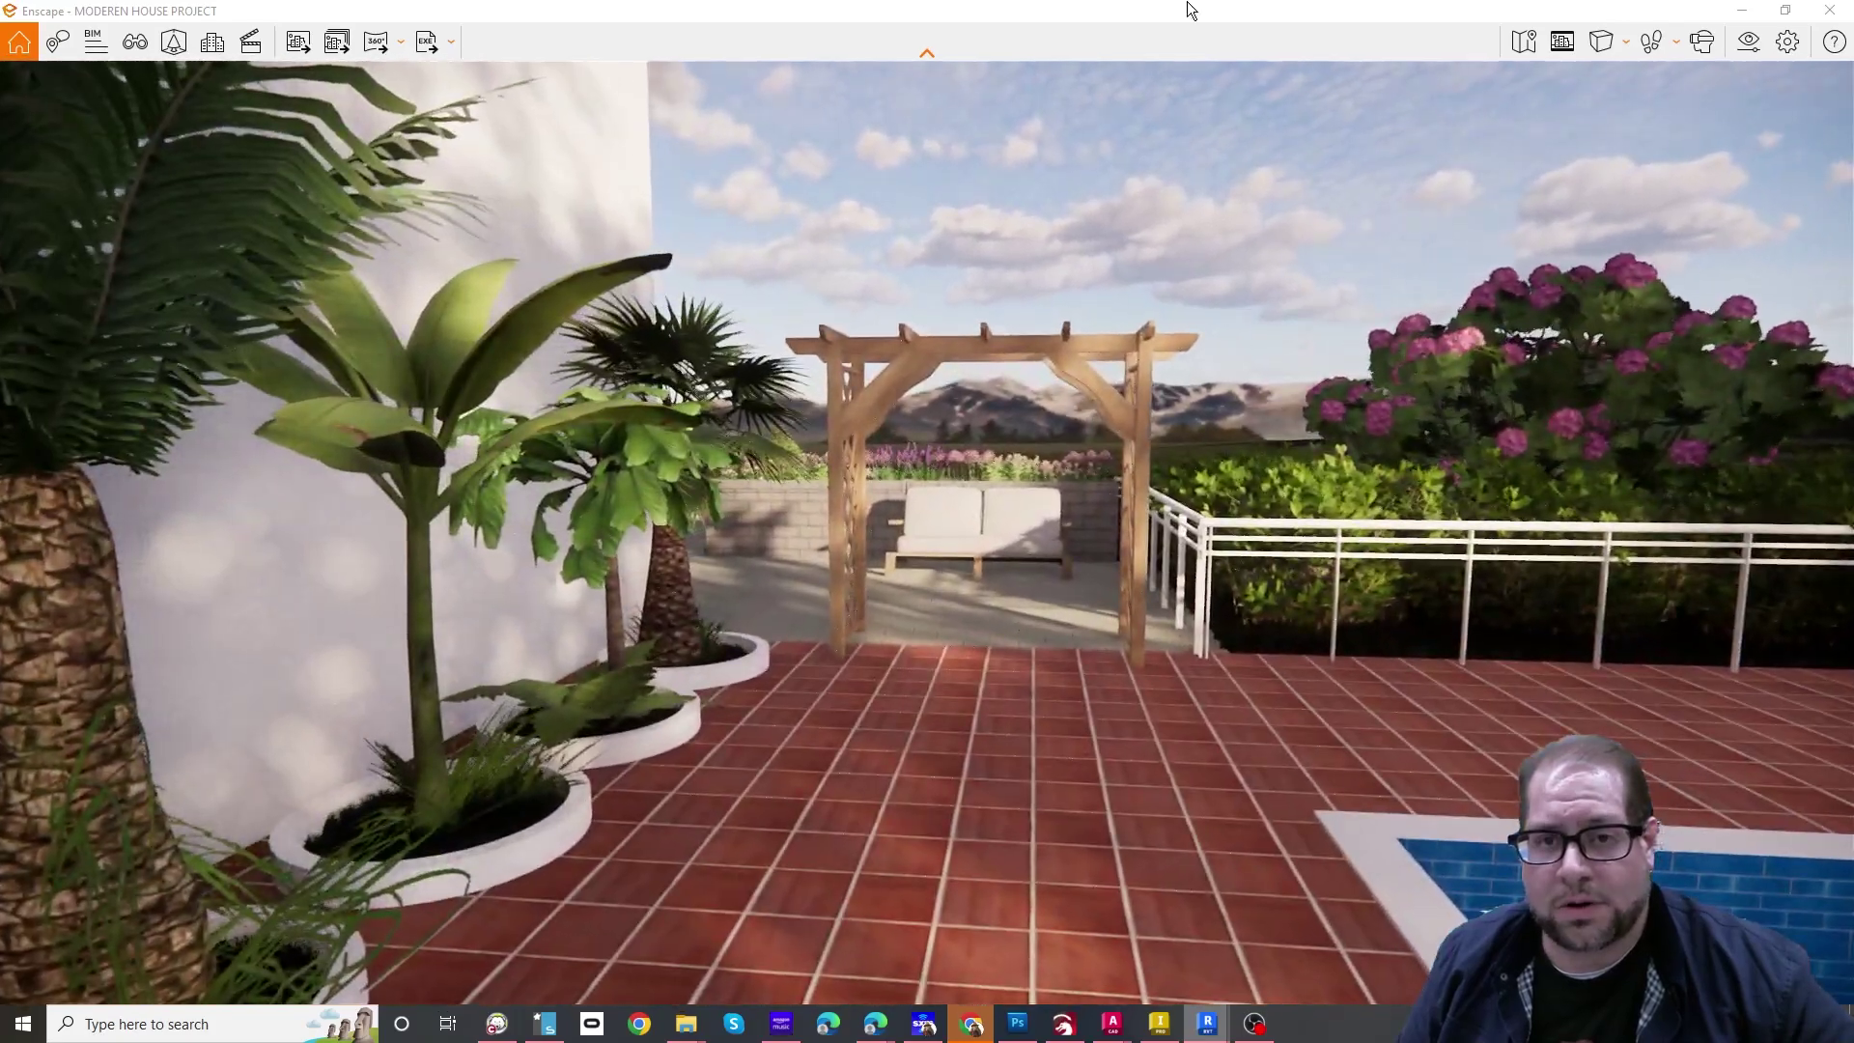
Switch to Revit, select the 6' Australian tree fern beside the pool arbor in the {3D} view, and return to Enscape.
left_click_drag(1189, 9, 1190, 0)
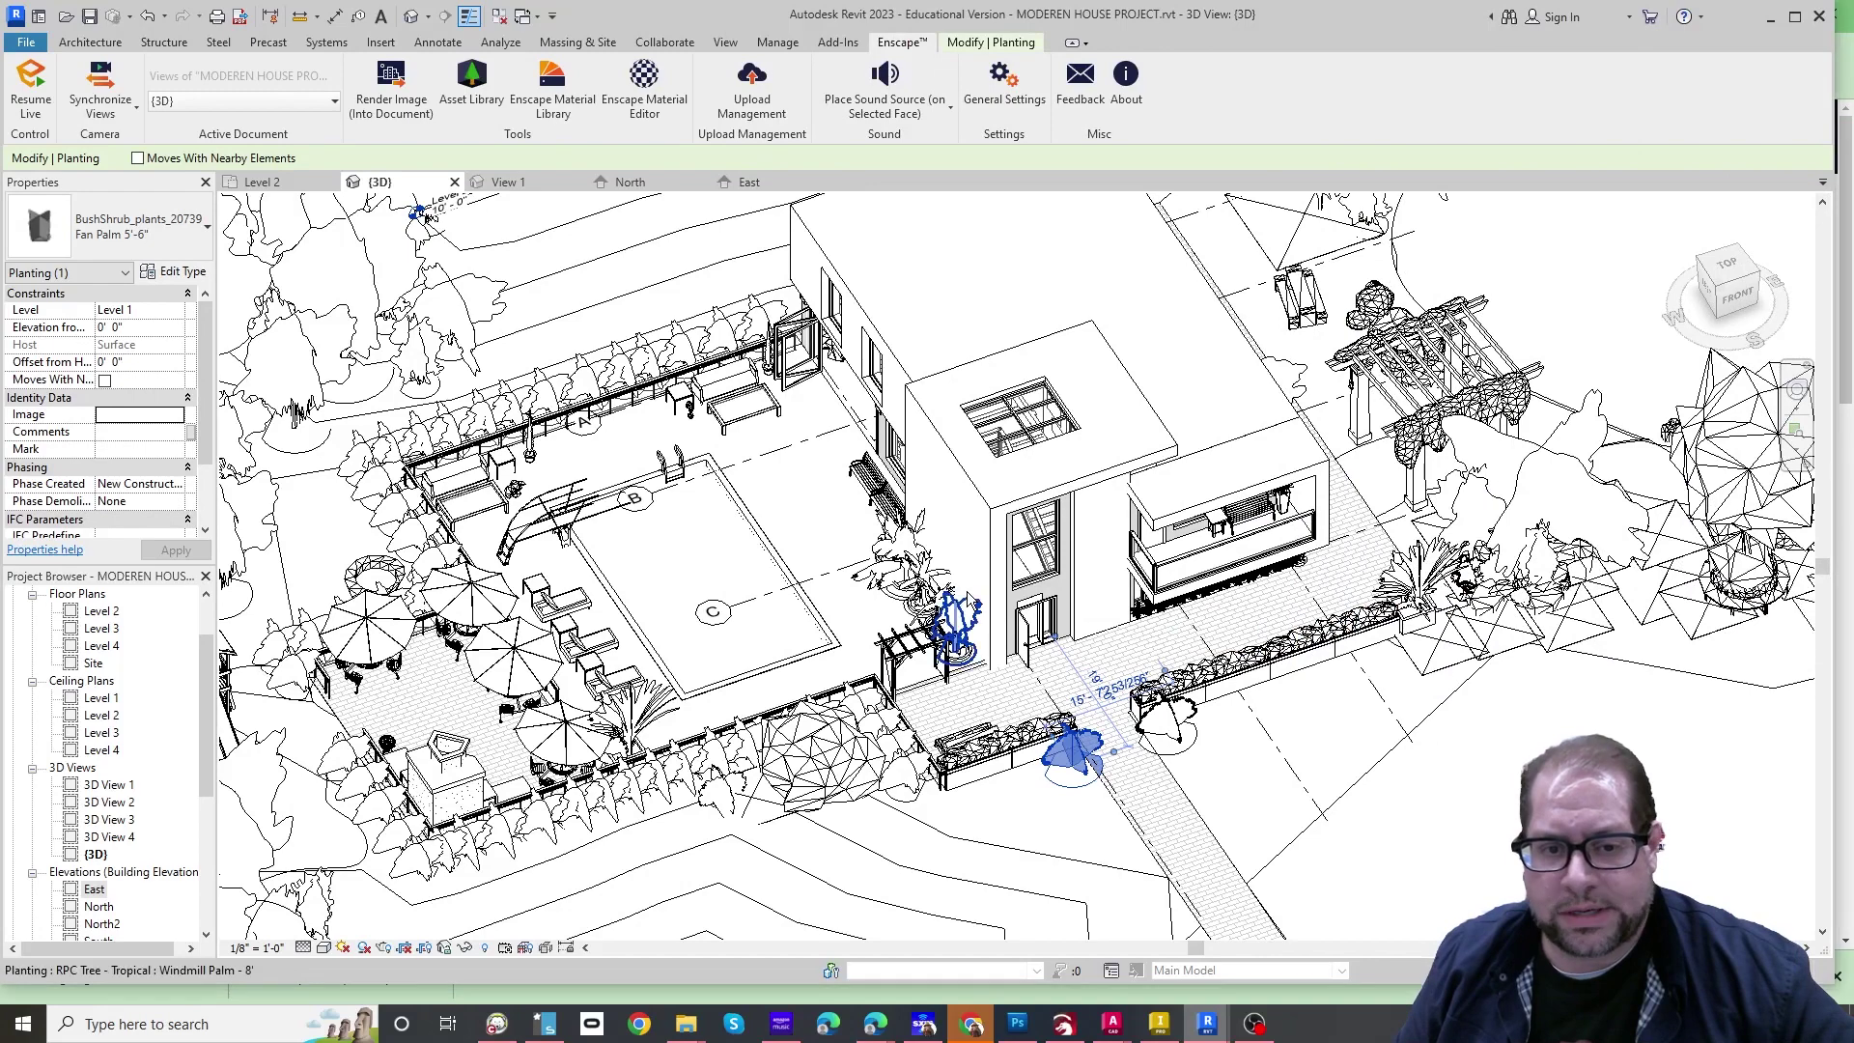
left_click(925, 597)
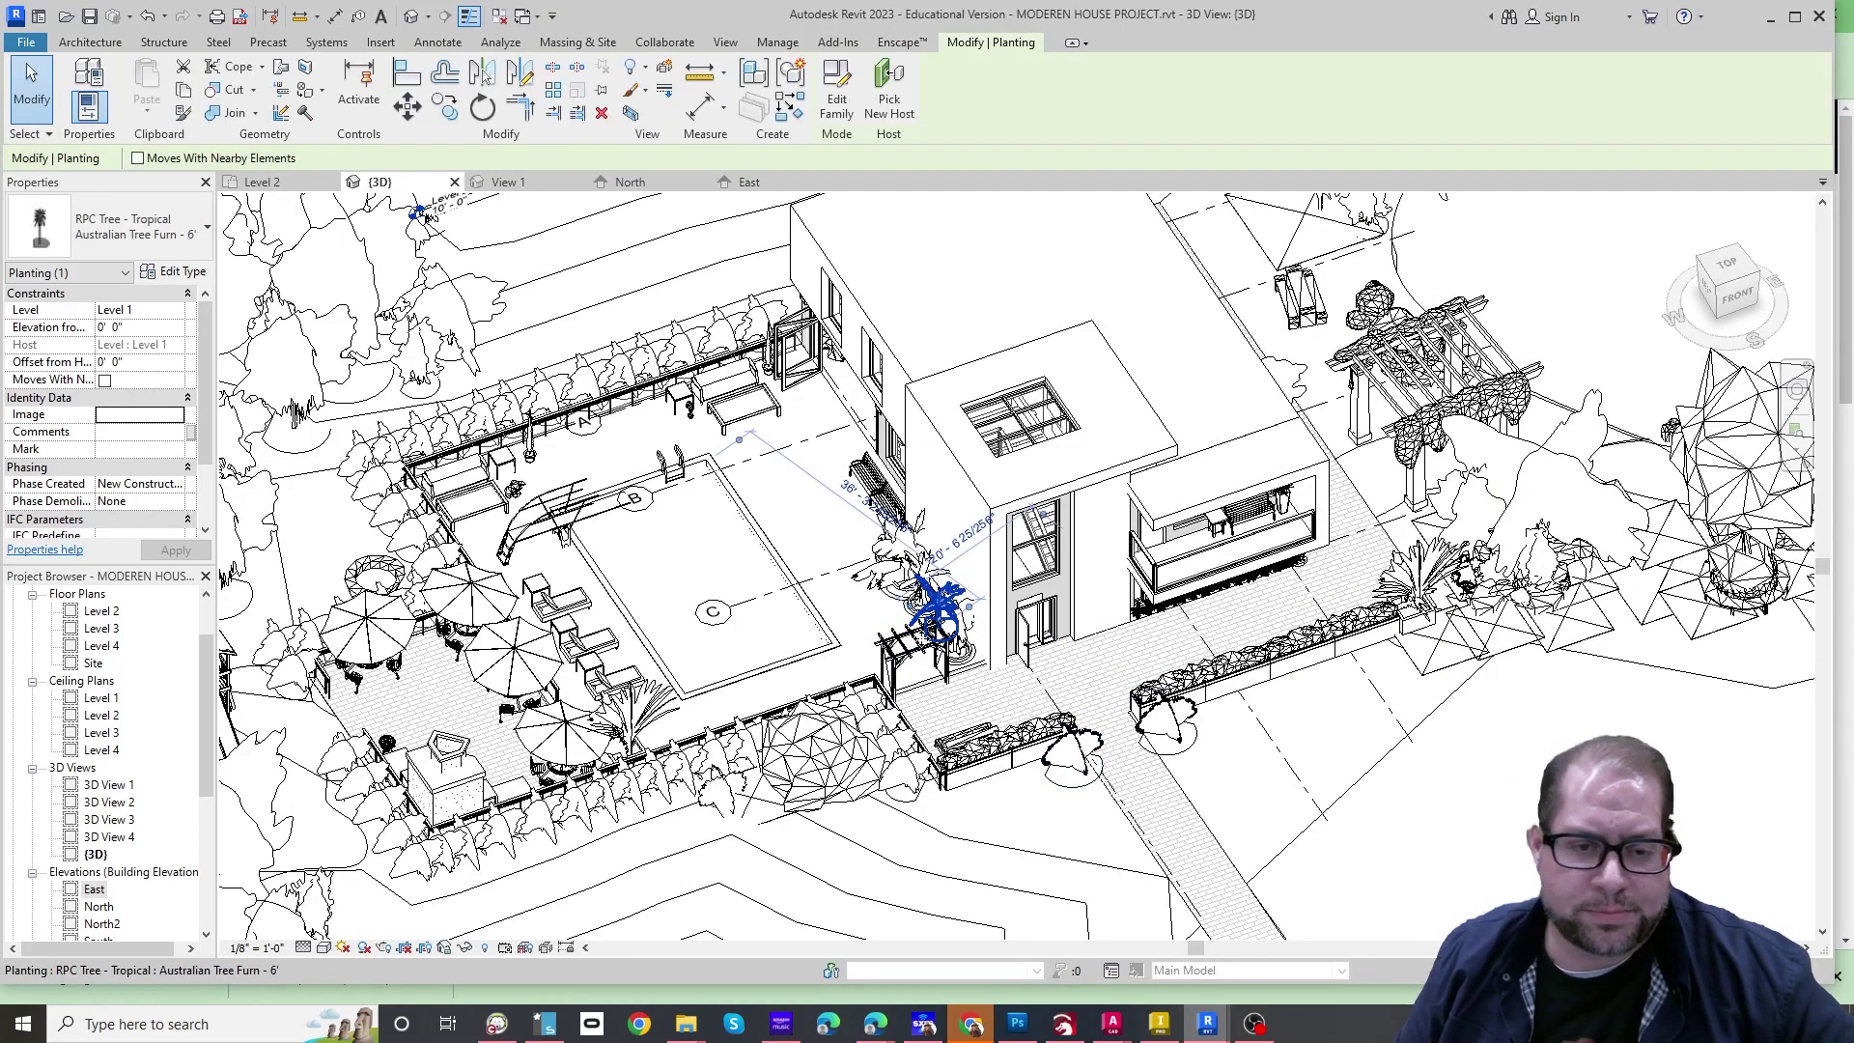
left_click_drag(1853, 421, 964, 4)
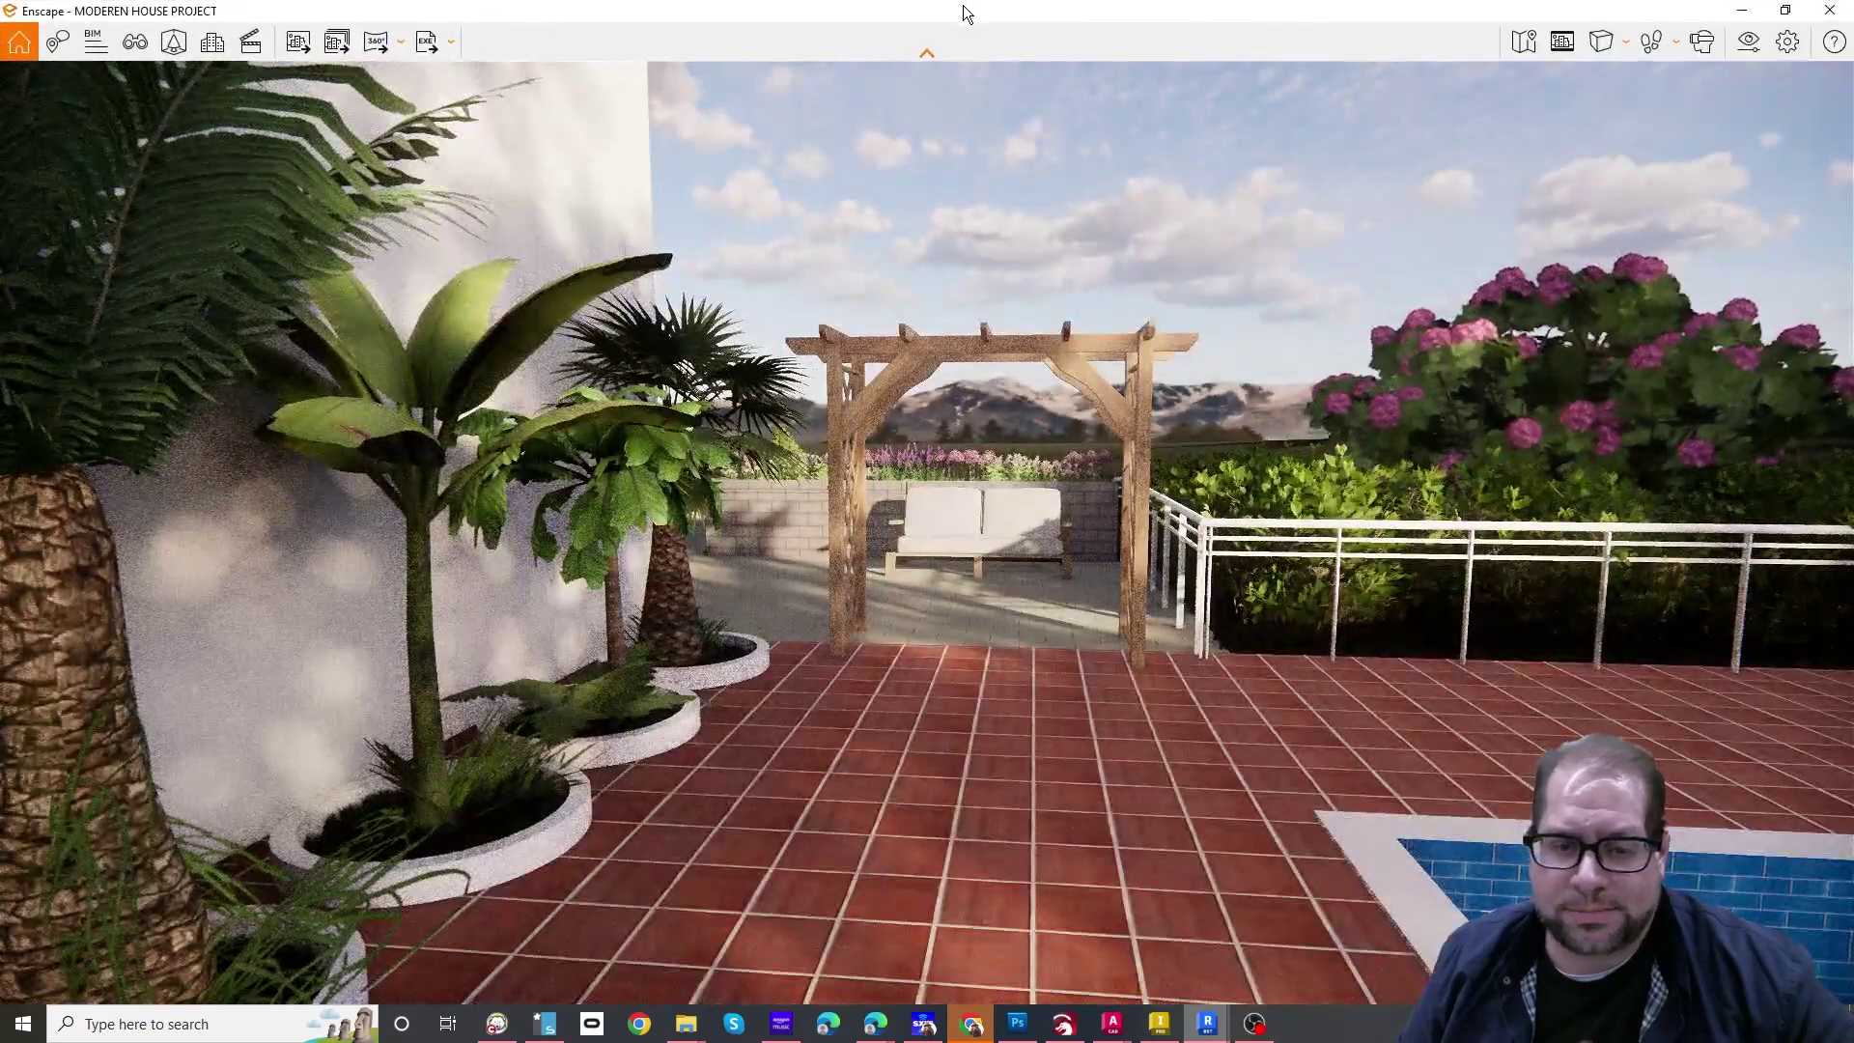